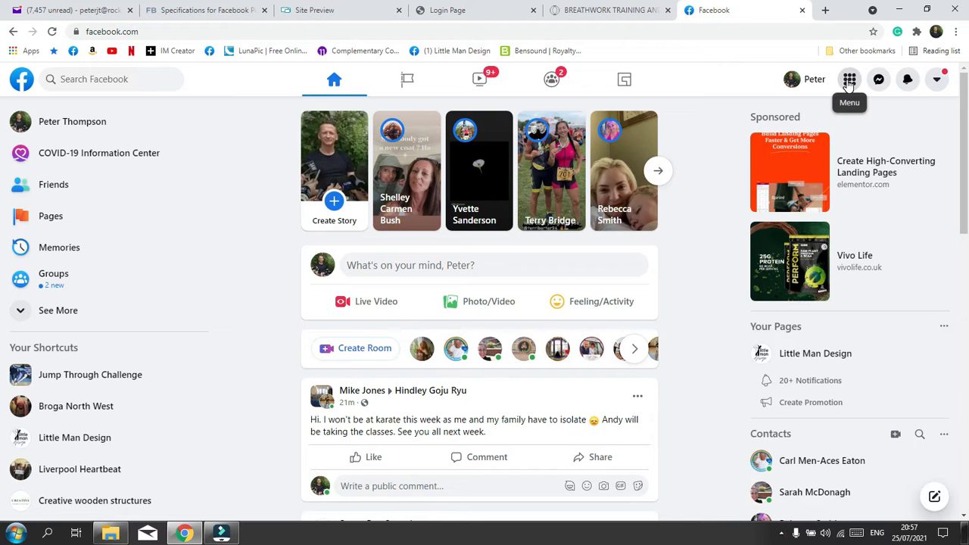
Start creating a new Page and compare its mobile preview with the desktop preview.
left_click(850, 81)
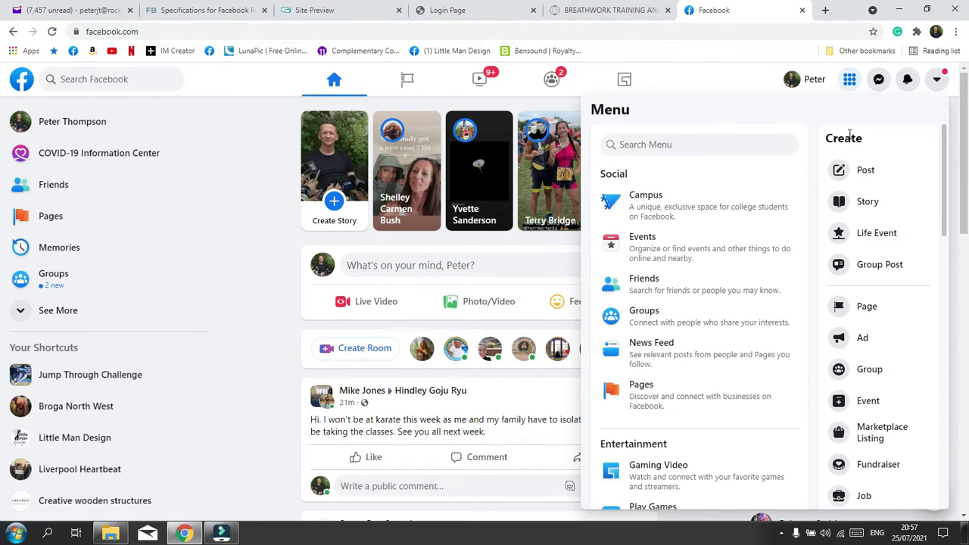
left_click(875, 312)
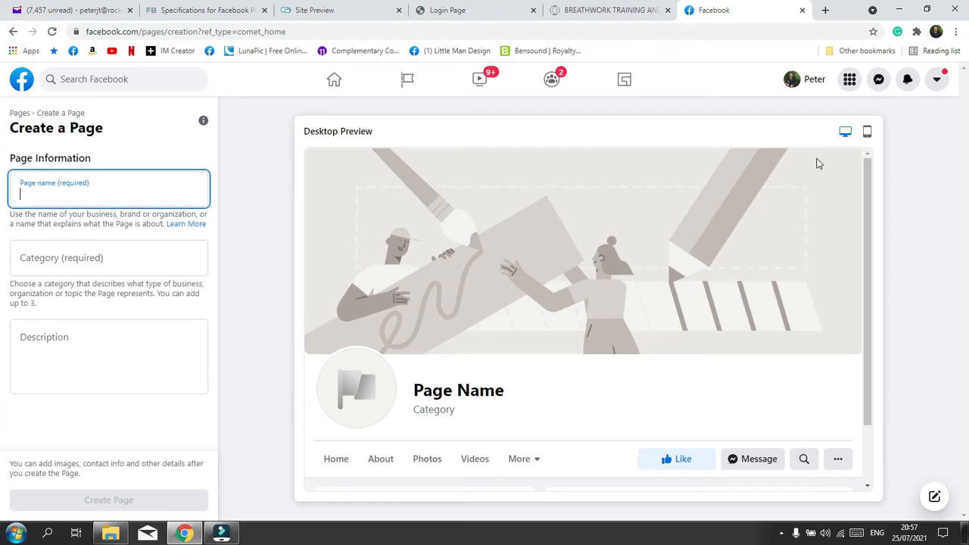
left_click(866, 131)
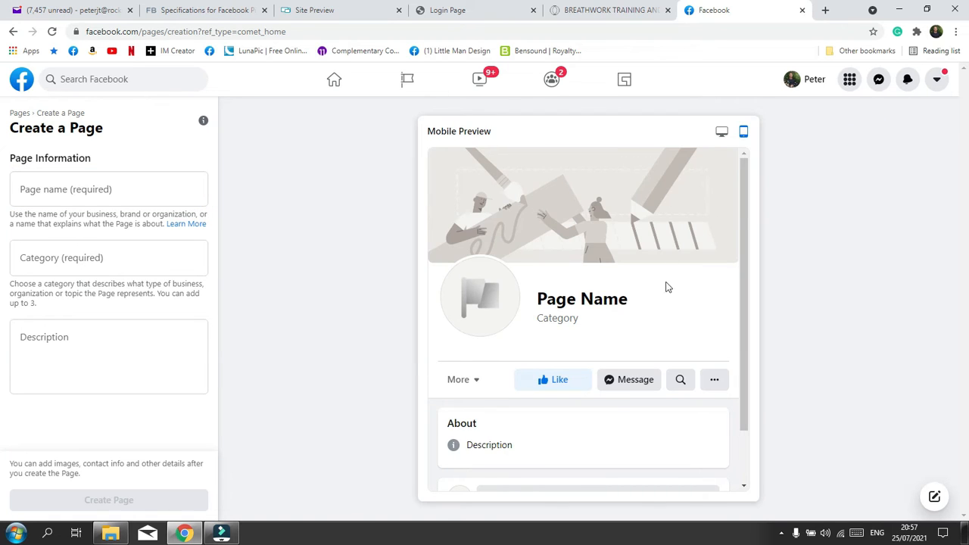
left_click(724, 133)
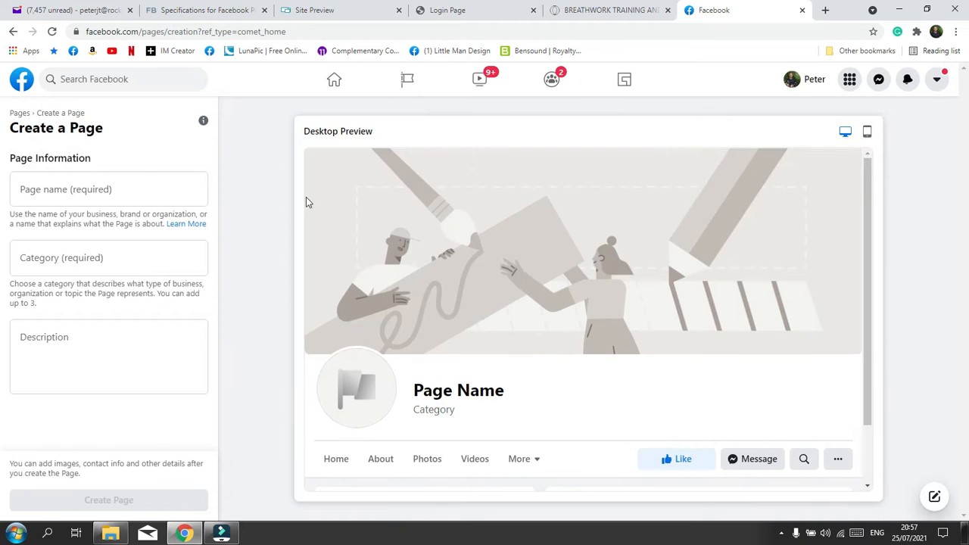
Set the new Page's name to "LMD Offices".
left_click(116, 187)
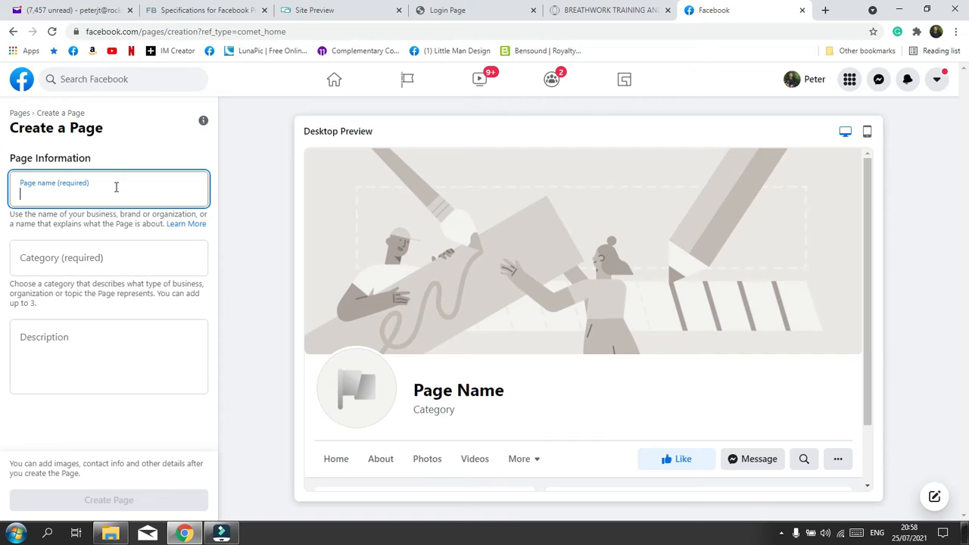
type("LM")
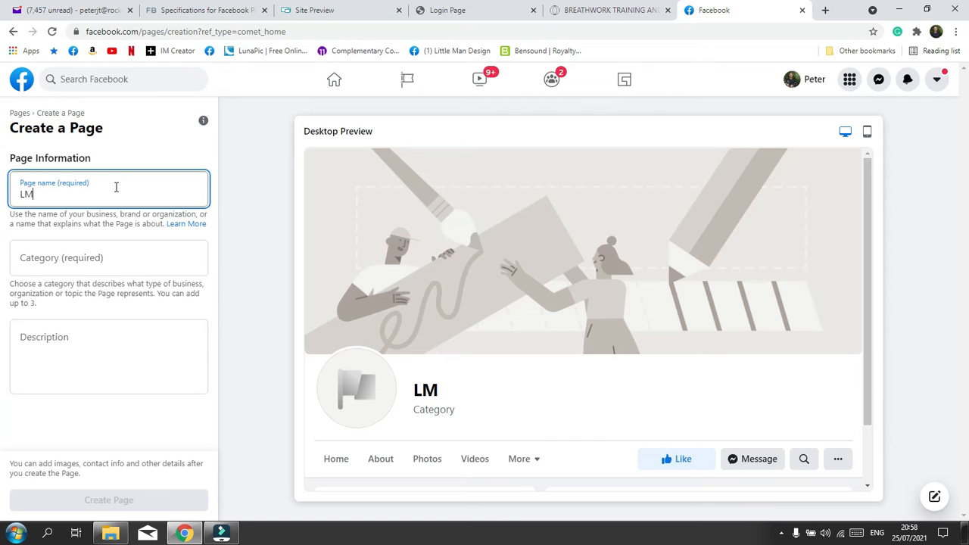
type("D Offices")
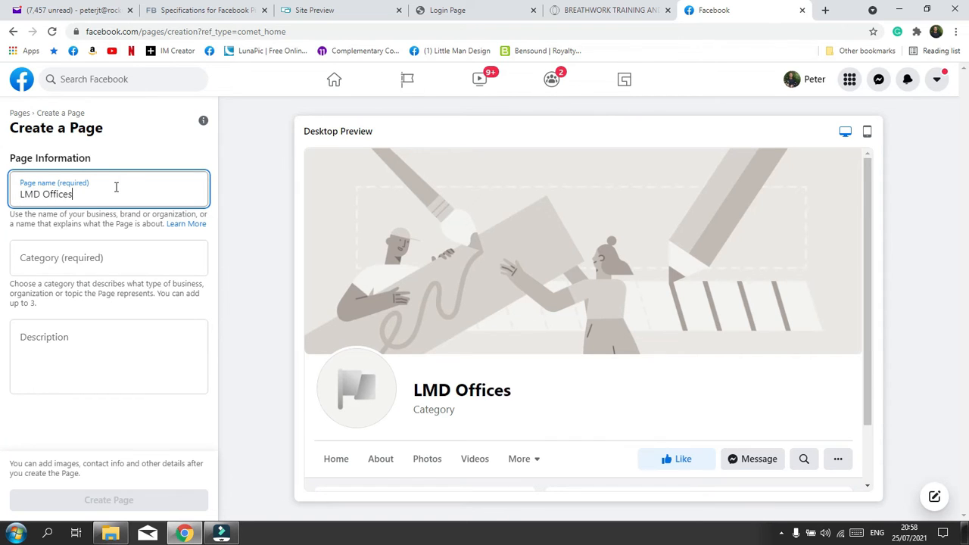
Look for an "offices" category for the Page, and assign the Real Estate category instead.
left_click(83, 255)
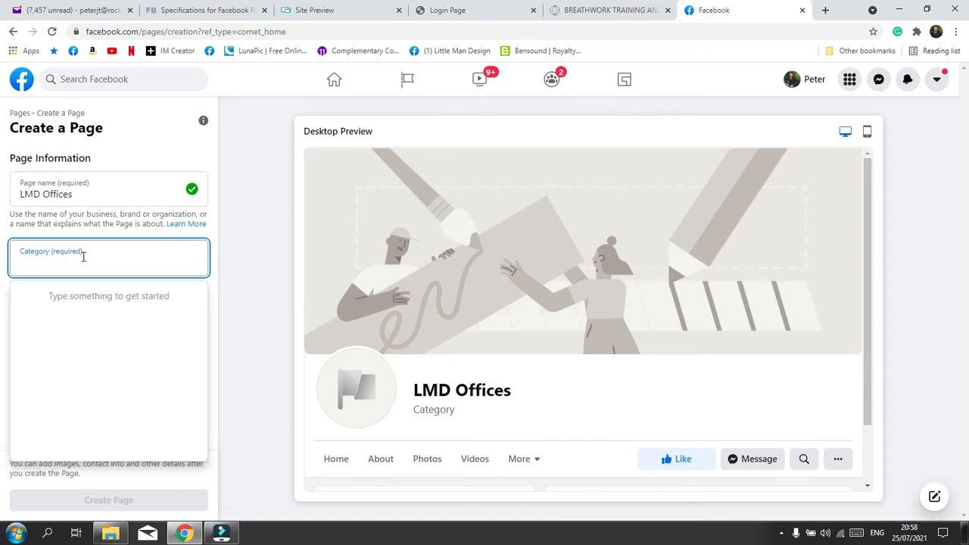
type("office")
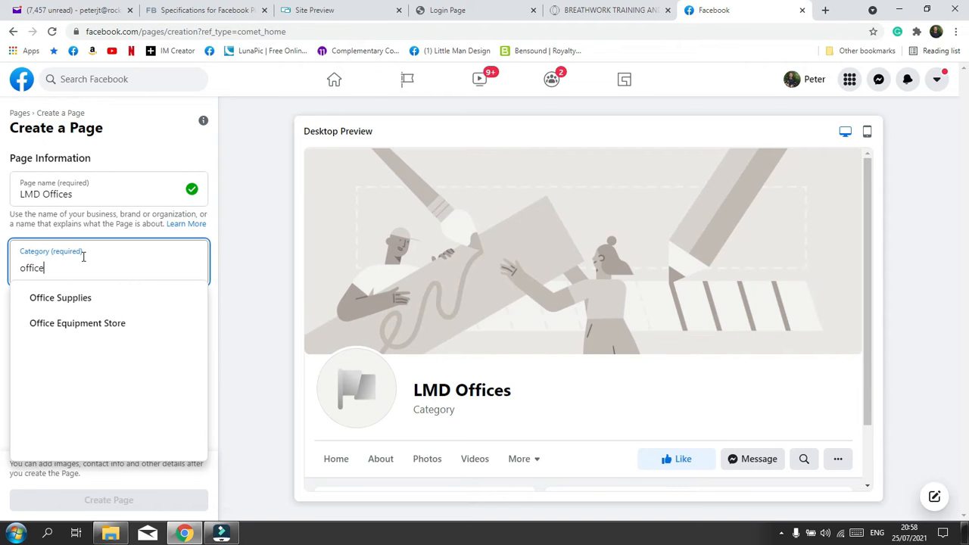
type("s")
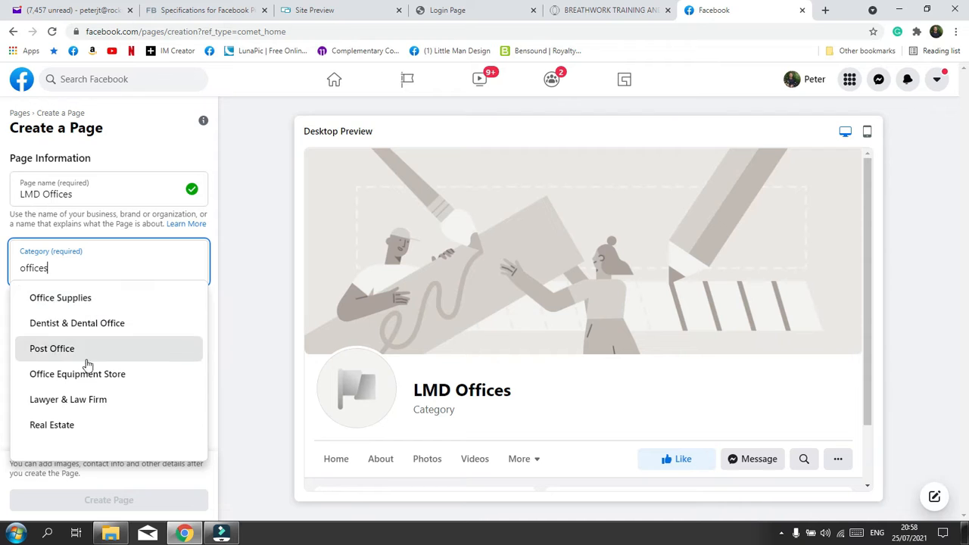
left_click_drag(53, 266, 13, 280)
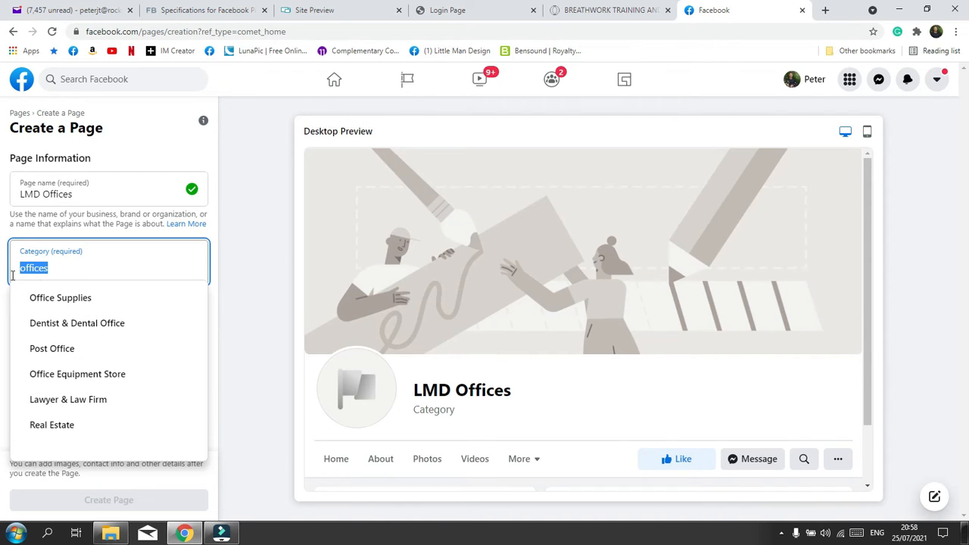
type("Real Estate")
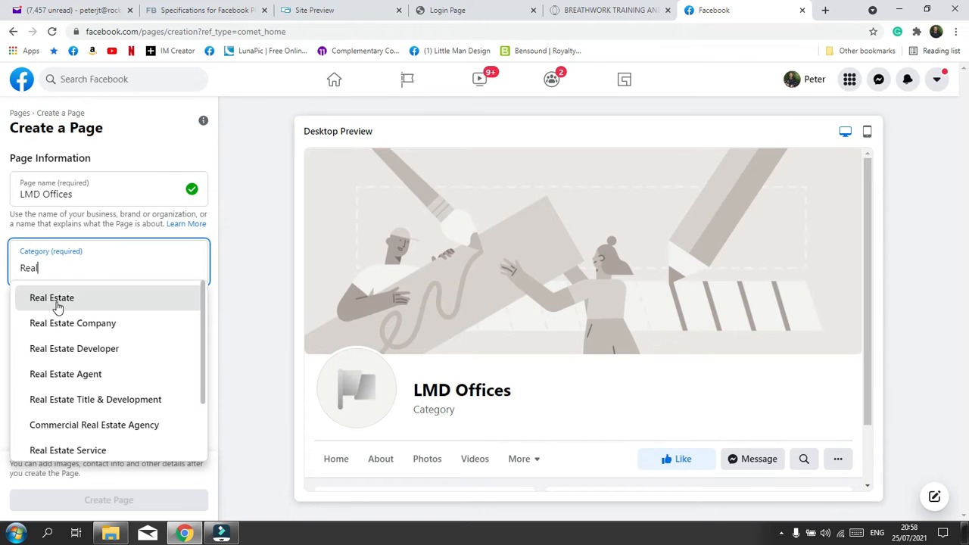
left_click(54, 299)
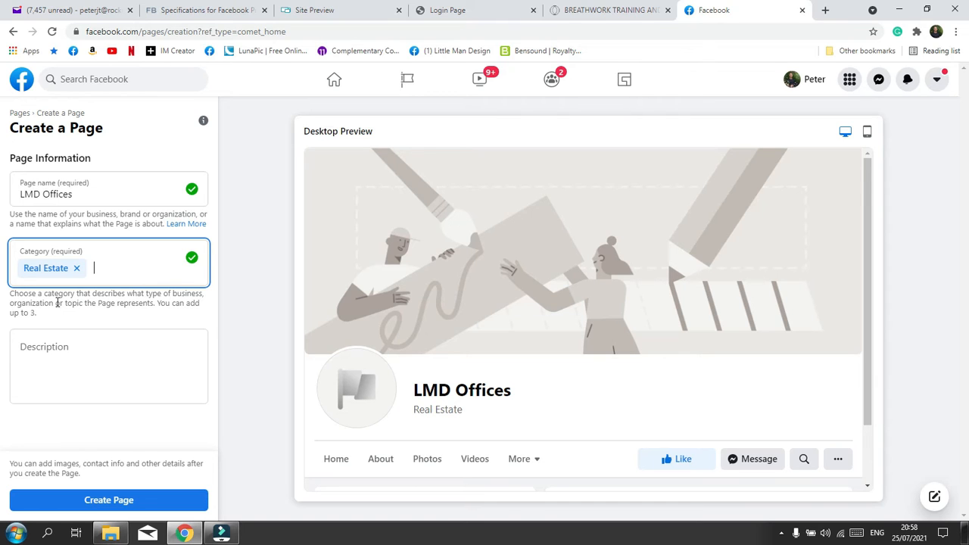
left_click(98, 267)
type("off")
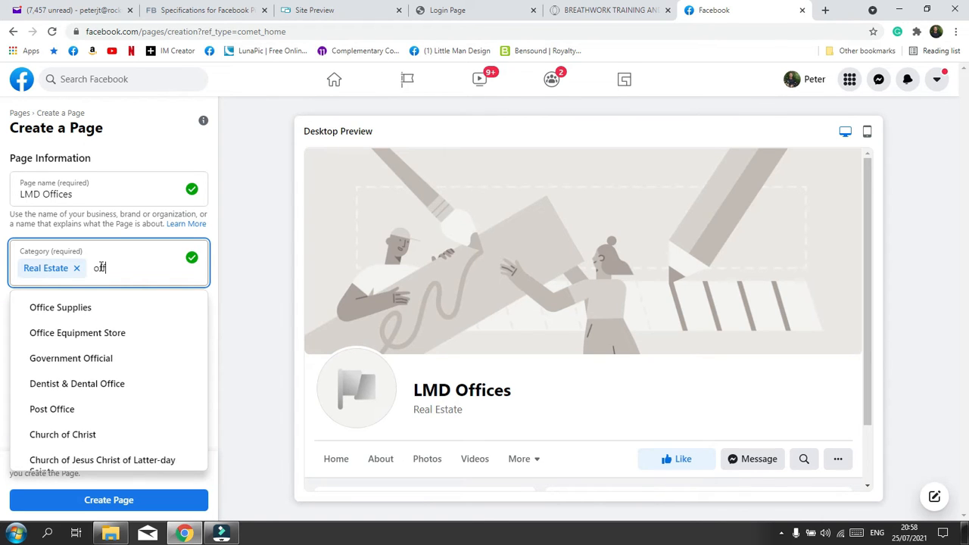
type("ices")
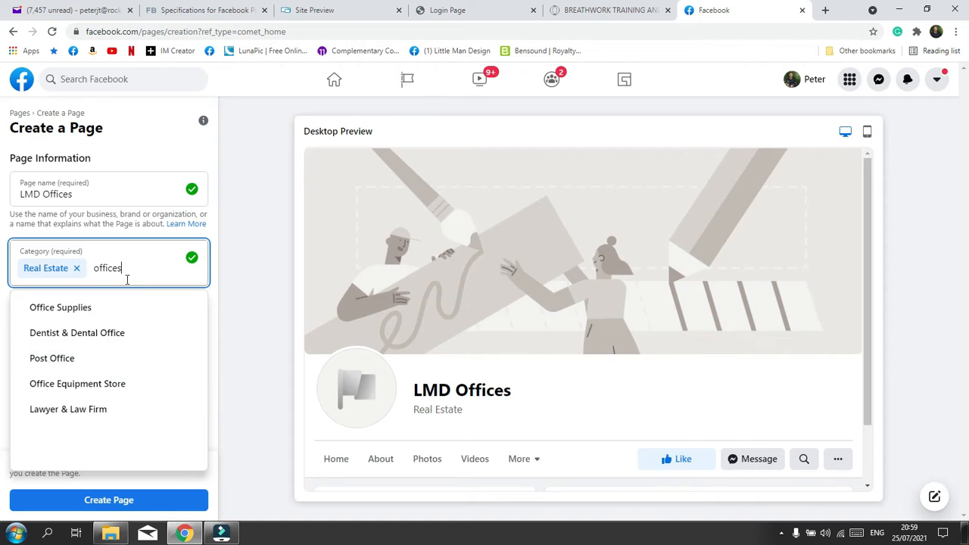
key("BackSpace")
key("BackSpace")
key("BackSpace")
key("BackSpace")
key("BackSpace")
key("BackSpace")
key("BackSpace")
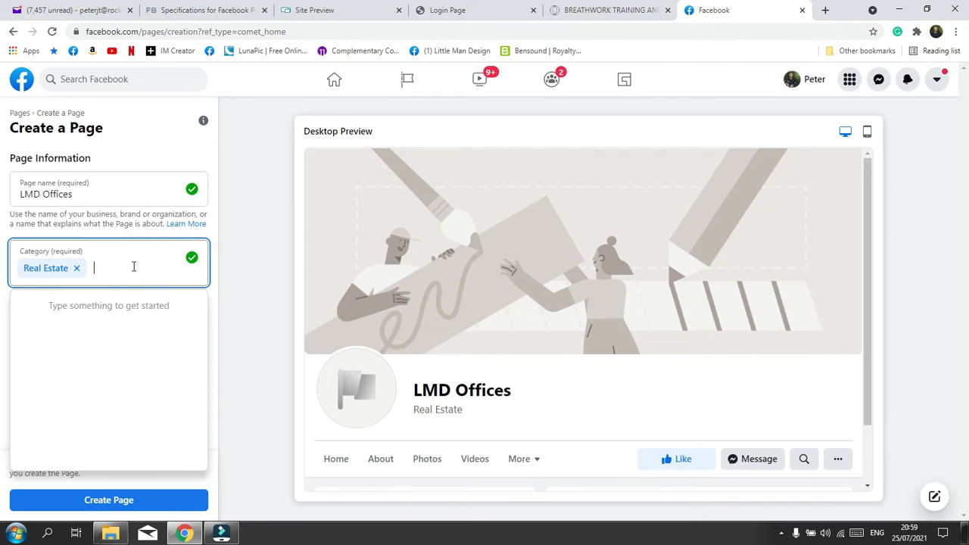
left_click(211, 228)
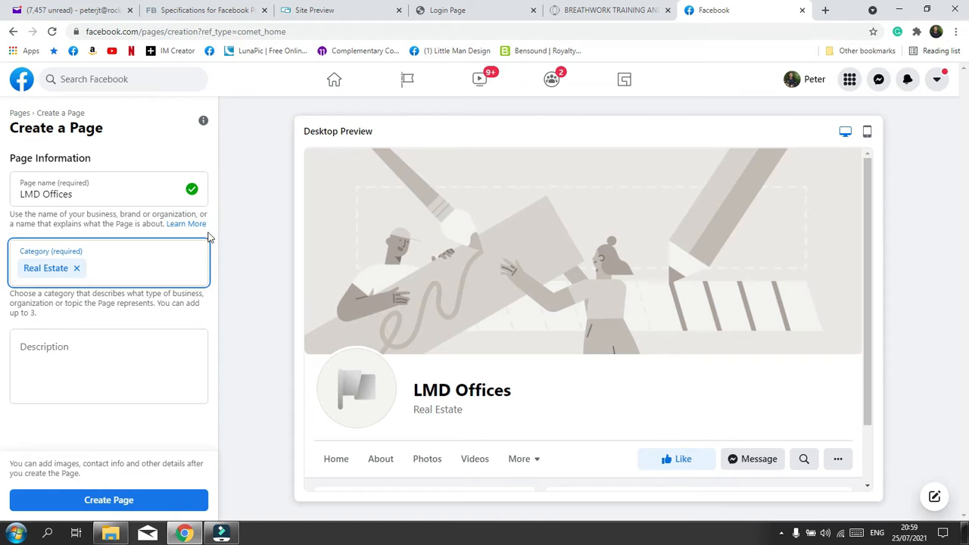
Add the description "Discover an affordable serviced office in the heart of Gods Country" and create the Page.
left_click(93, 346)
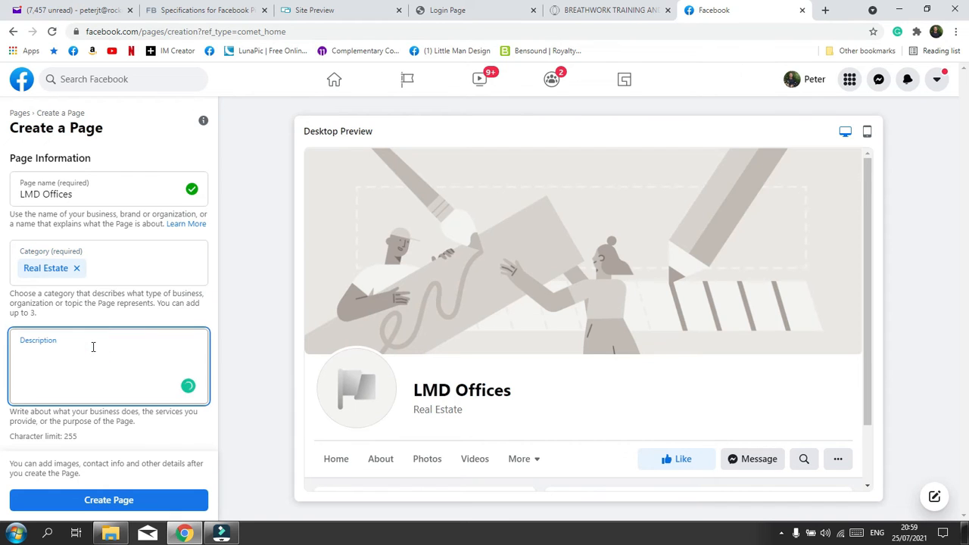
type("Discover an affordable")
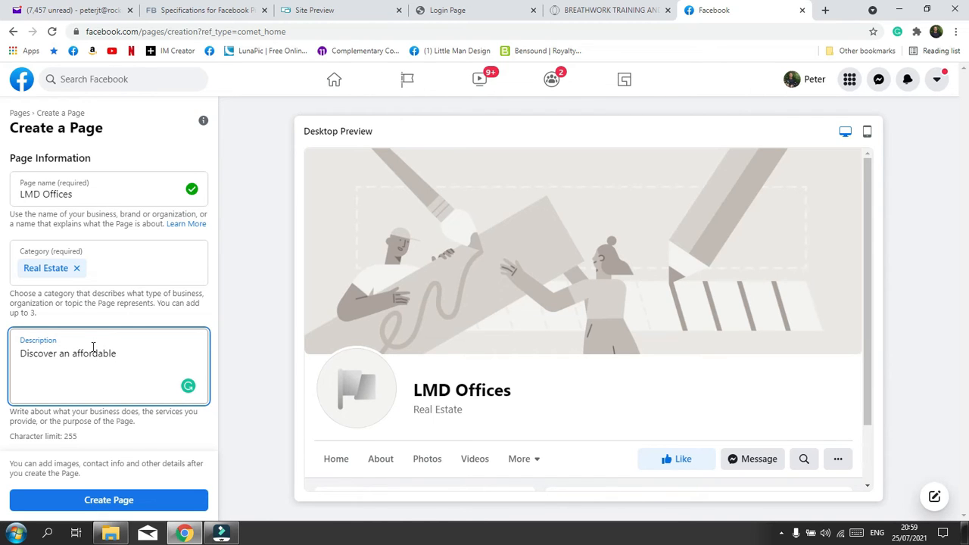
type("serviced office in the heart ")
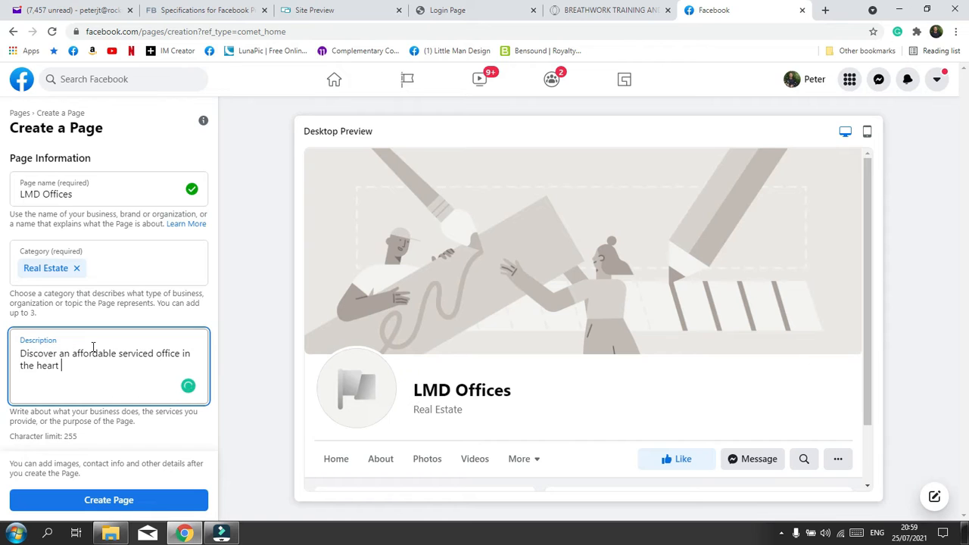
type("of Gods Country")
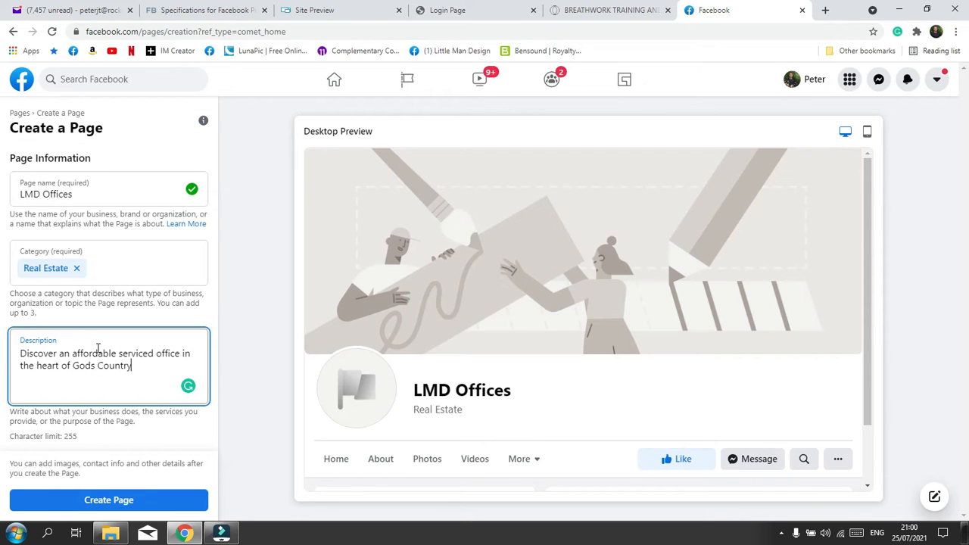
left_click(111, 498)
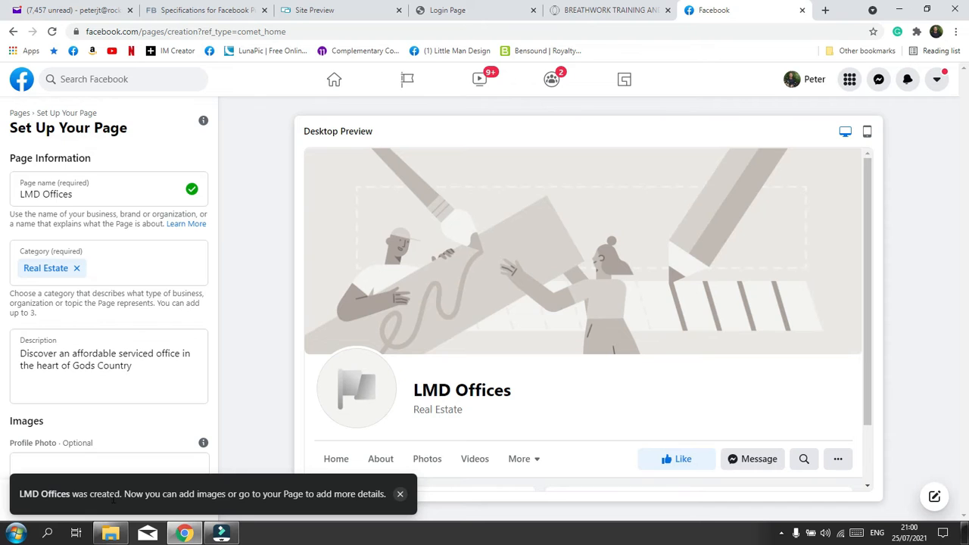
left_click(400, 493)
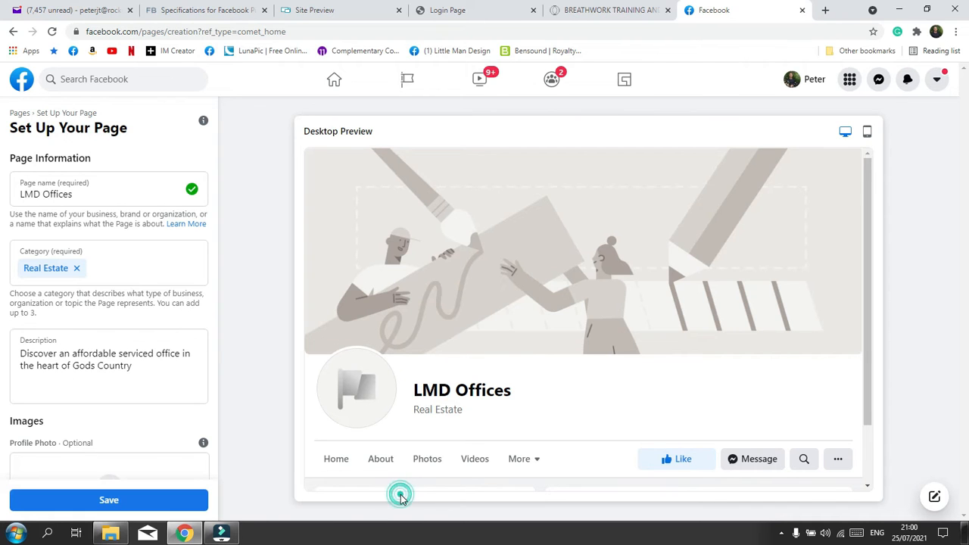
Save the Page setup without adding images and leave the offer to connect the Page to WhatsApp.
left_click(138, 500)
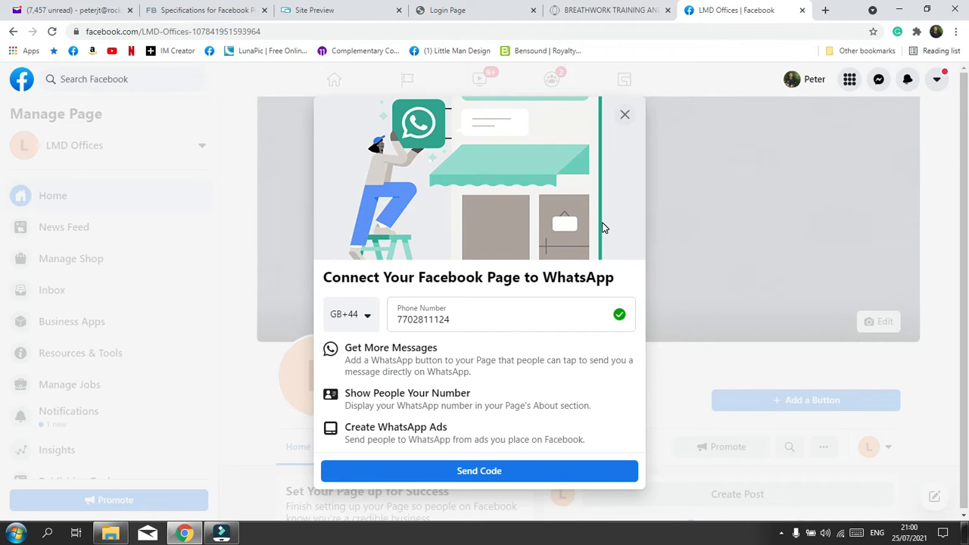
left_click(624, 116)
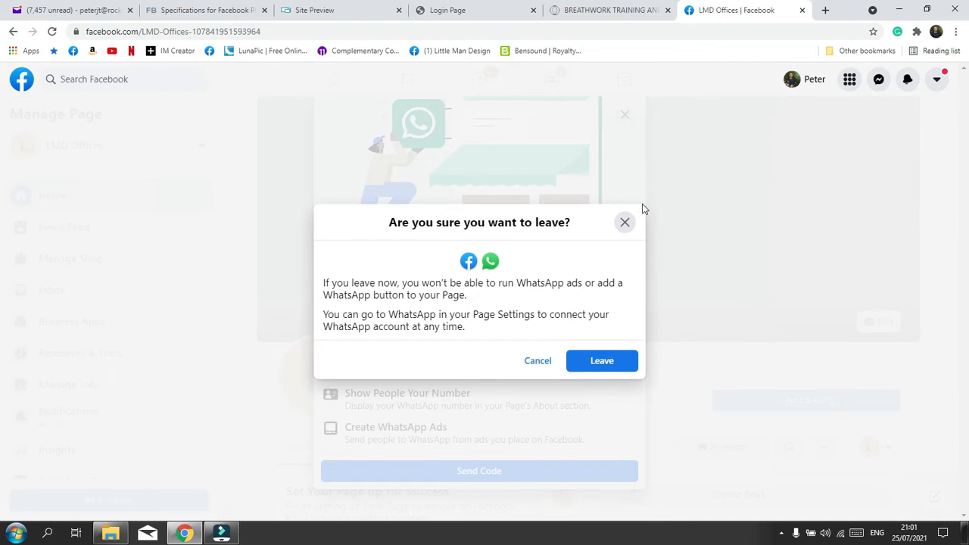
left_click(597, 361)
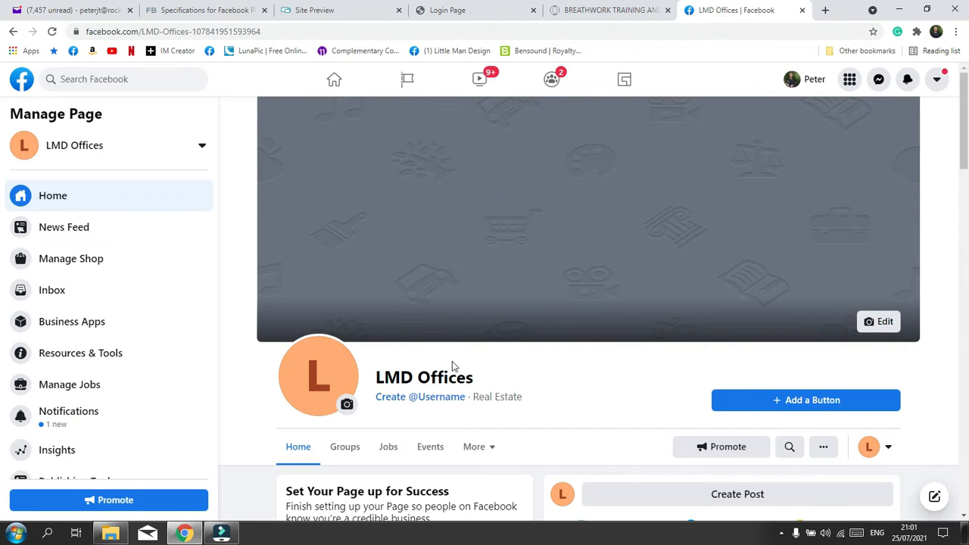
Examine the new Page's sections, including the additional ones such as Reviews, Photos and Offers.
scroll(452, 360, "down", 2)
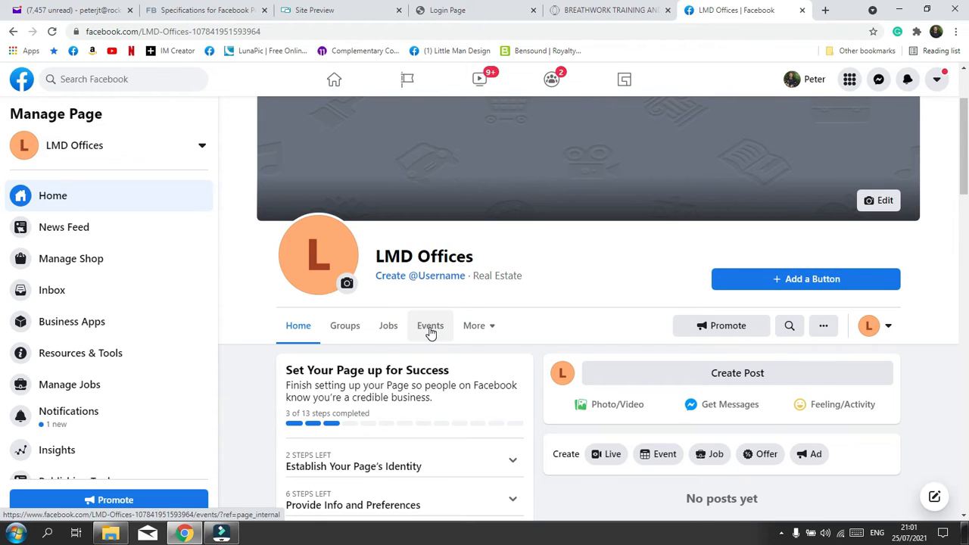
left_click(473, 326)
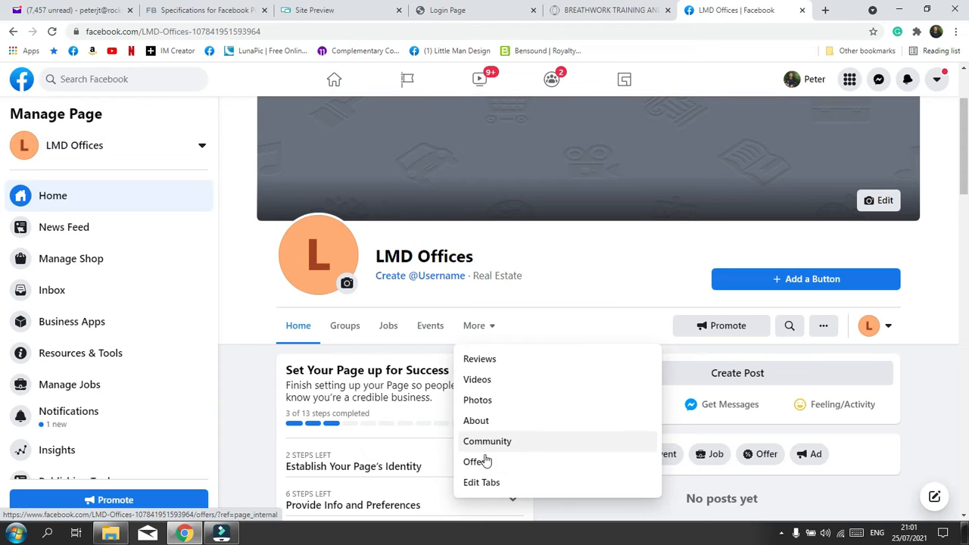
left_click(548, 301)
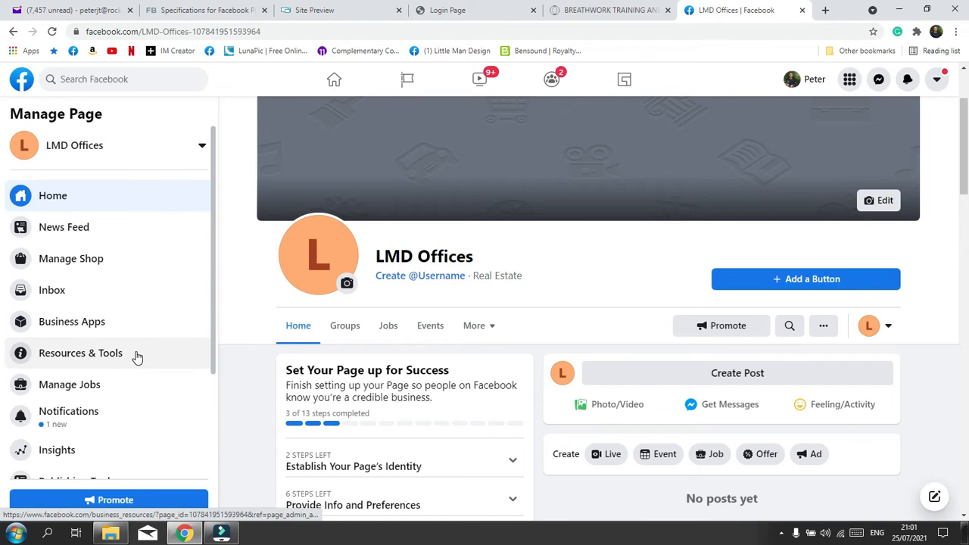
Check the Page Quality status and the Page's notifications, and return to the LMD Offices Page.
scroll(136, 356, "down", 1)
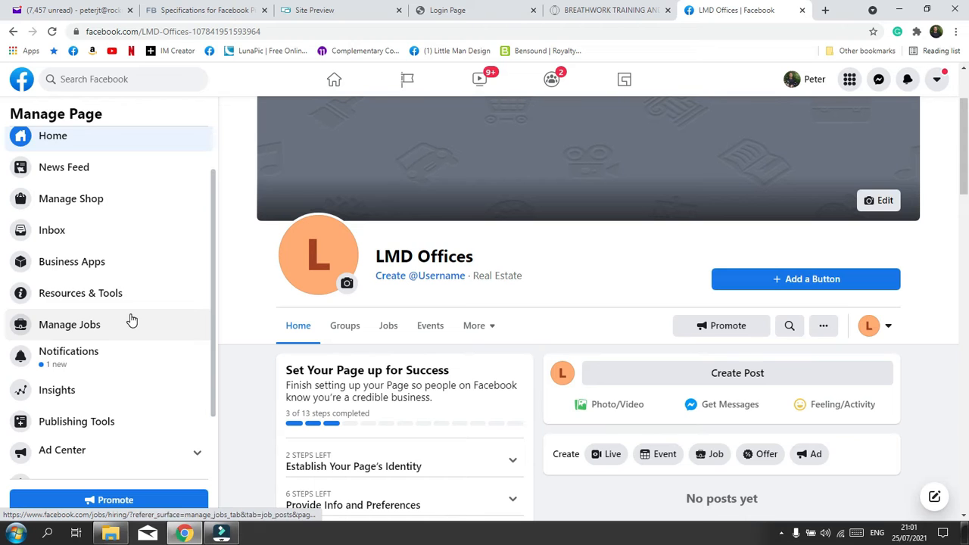
scroll(126, 393, "down", 1)
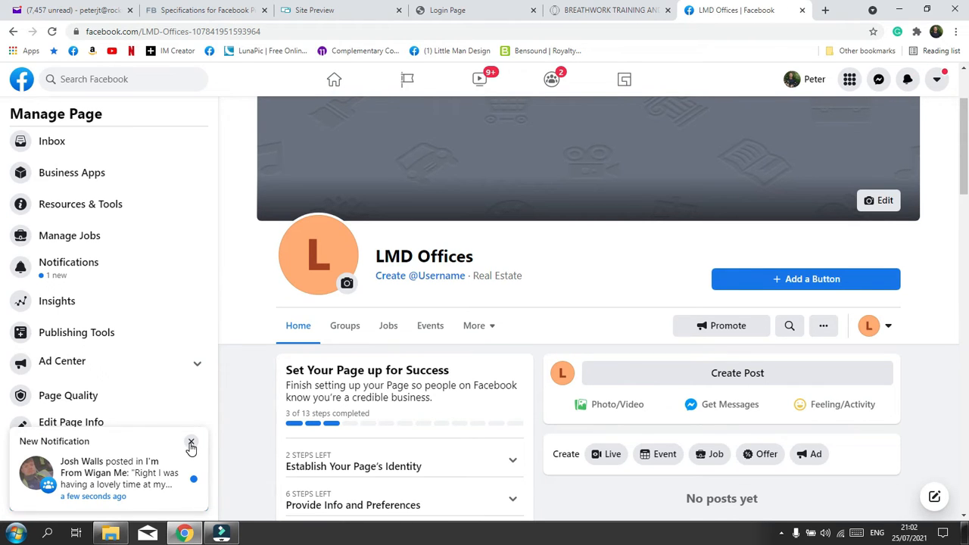
left_click(190, 442)
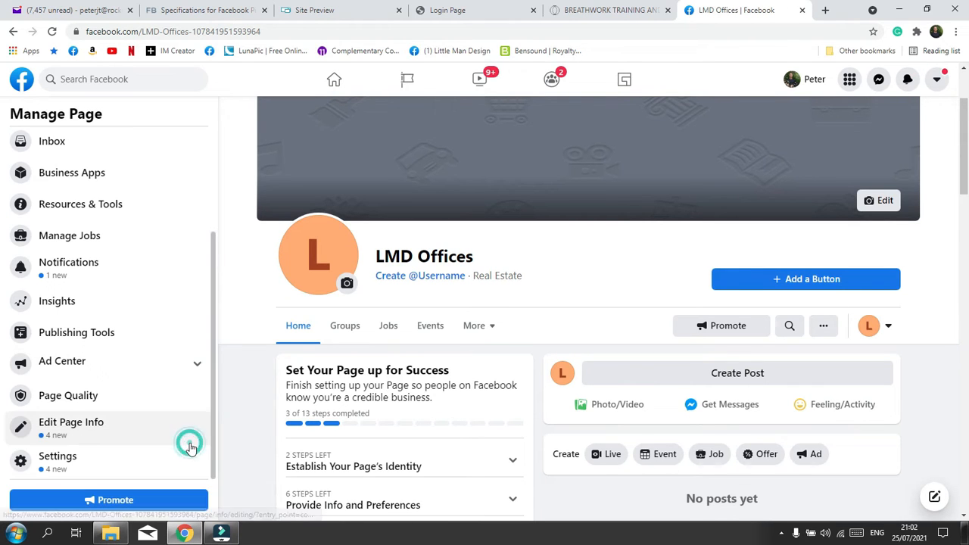
left_click(119, 397)
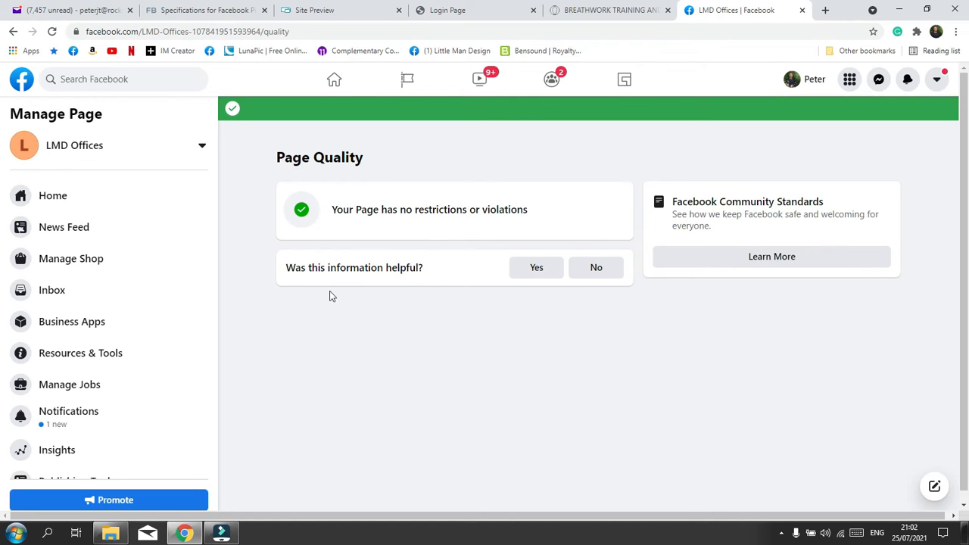
left_click(137, 409)
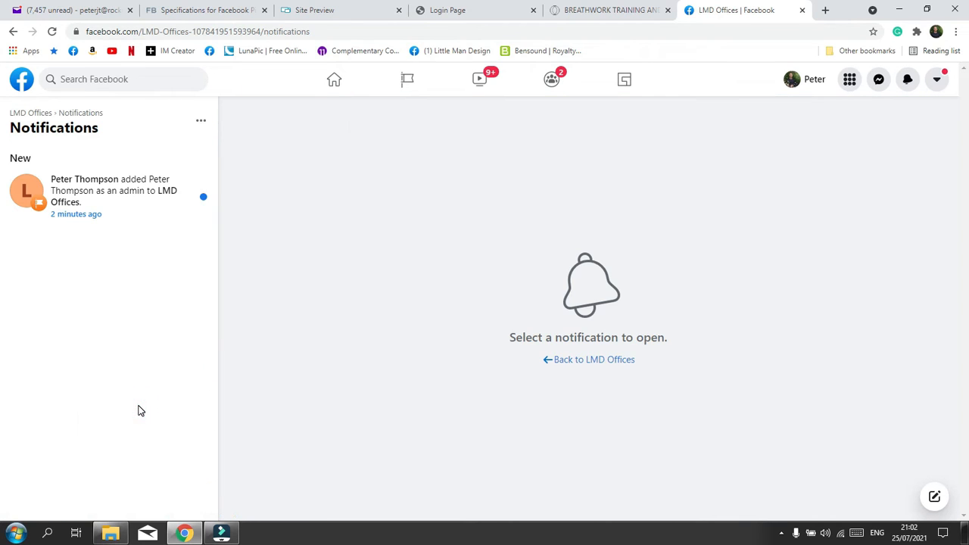
left_click(555, 360)
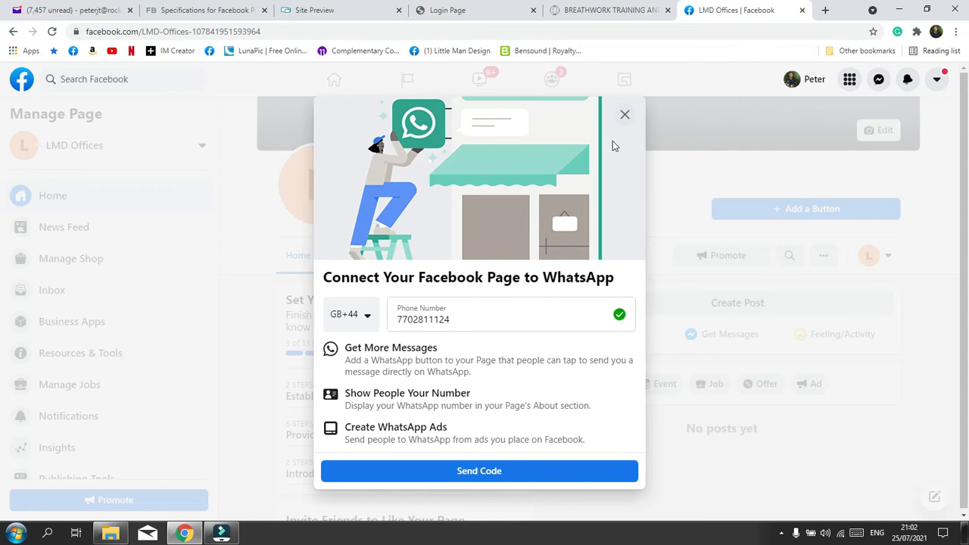
Leave the offer to connect the Page to WhatsApp and examine the Page's Insights overview and the available Insights sections.
left_click(624, 114)
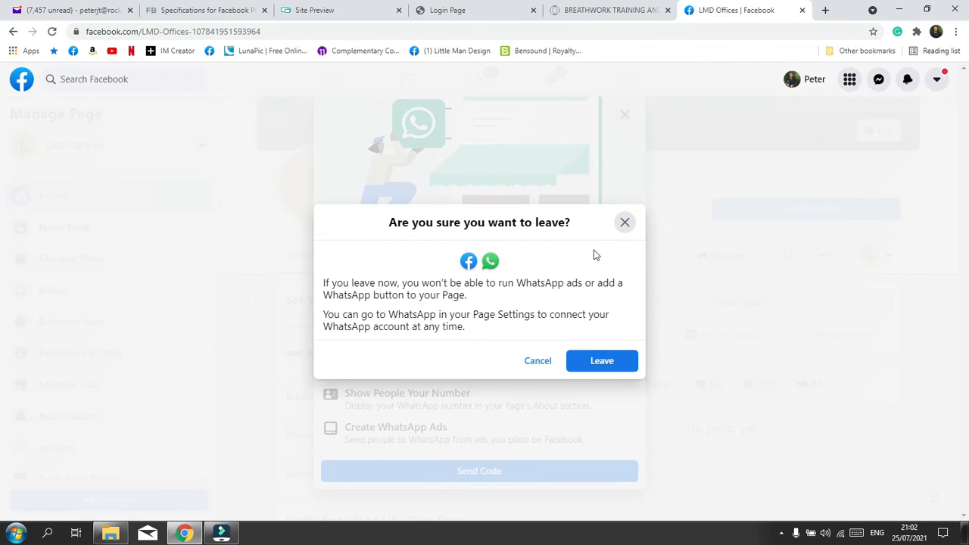
left_click(581, 364)
scroll(196, 353, "down", 2)
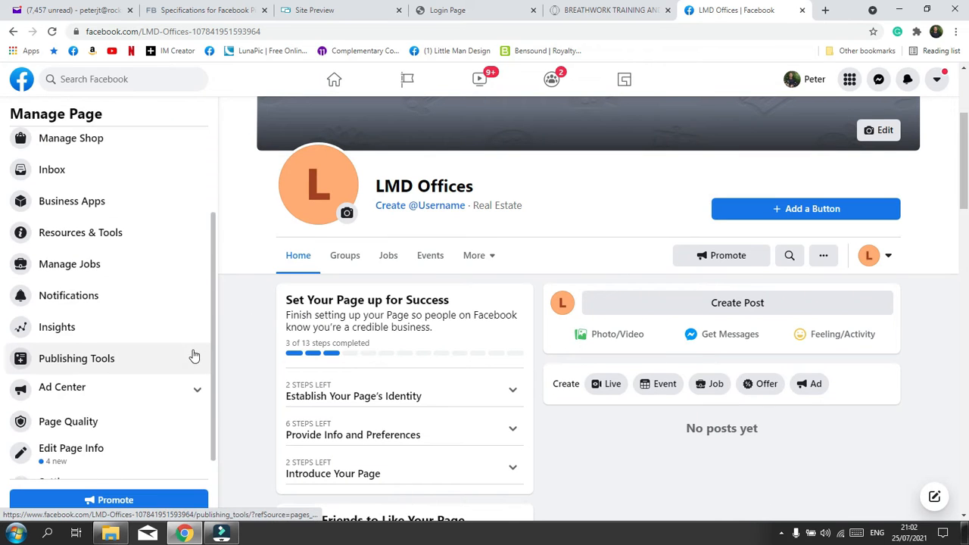
left_click(122, 299)
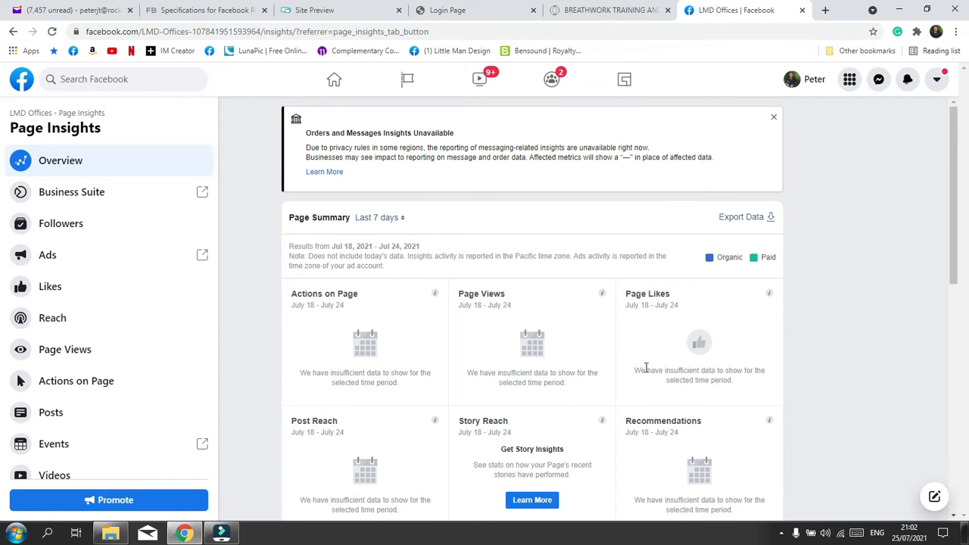
scroll(644, 372, "down", 4)
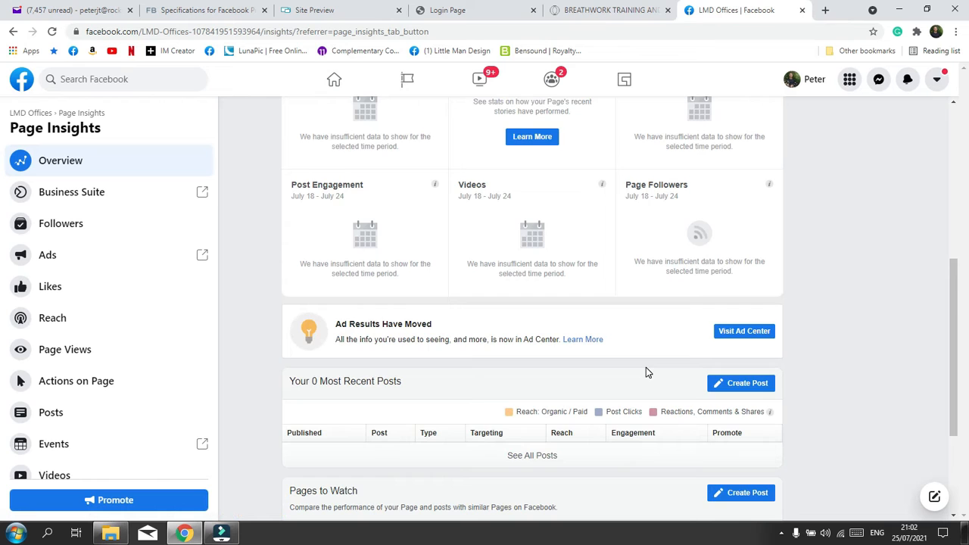
scroll(646, 366, "down", 2)
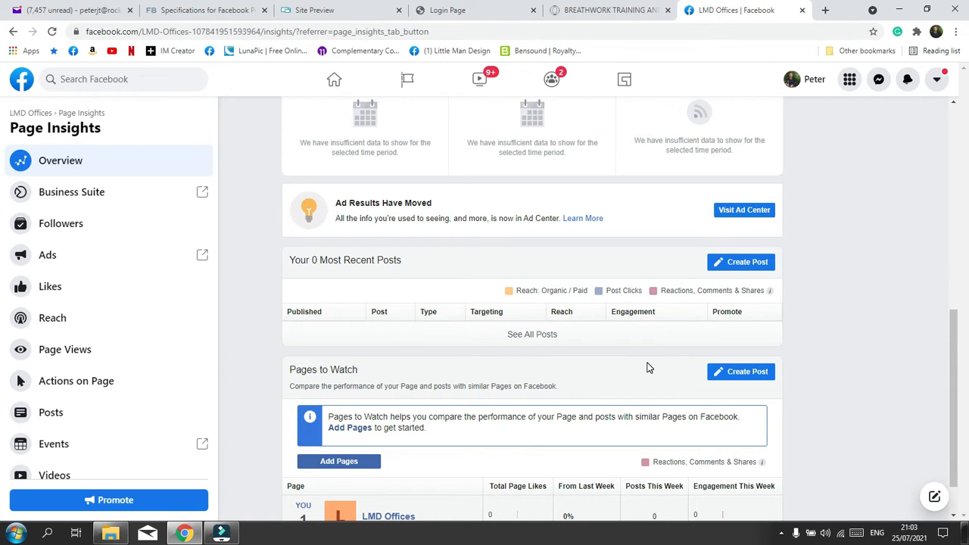
scroll(647, 367, "up", 6)
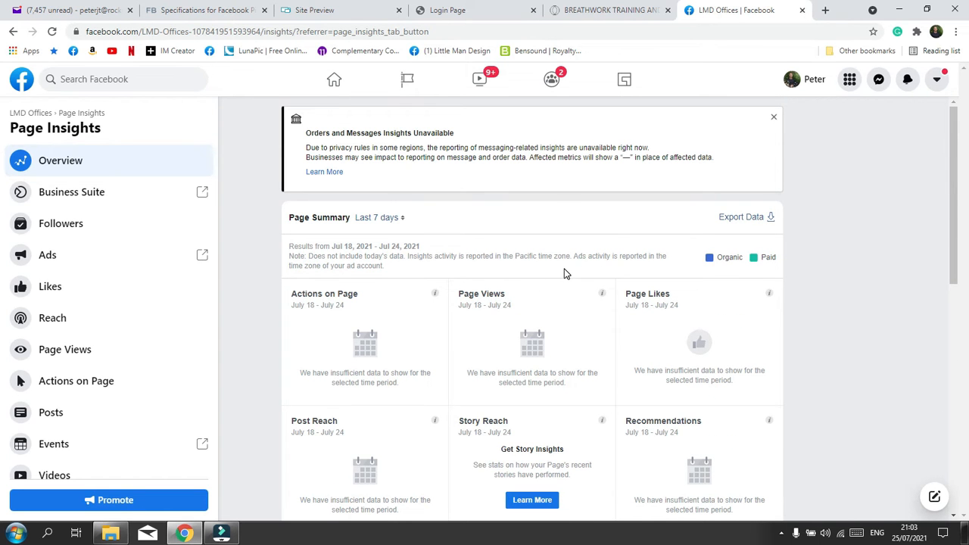
scroll(178, 357, "down", 3)
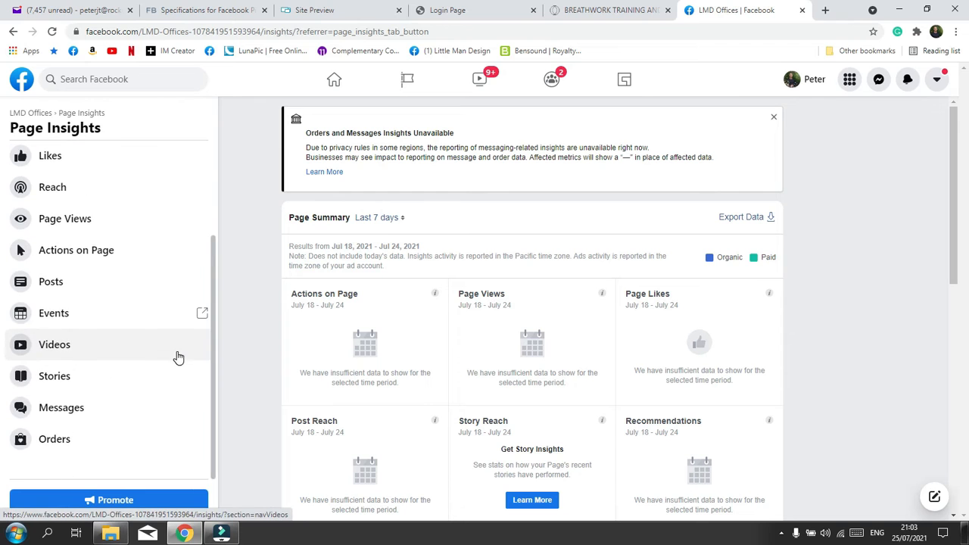
scroll(176, 359, "up", 3)
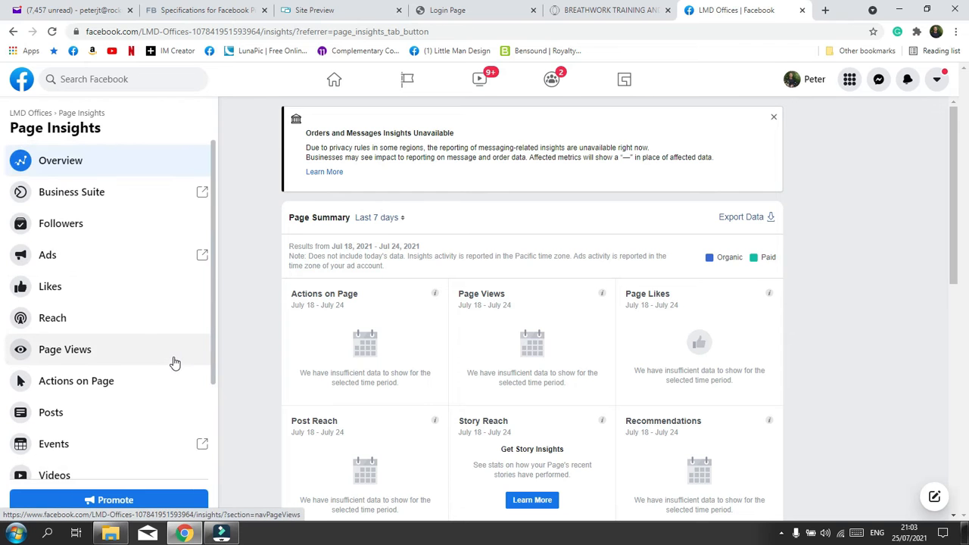
Return to the LMD Offices Page without connecting it to WhatsApp and open its Page info for editing.
left_click(25, 113)
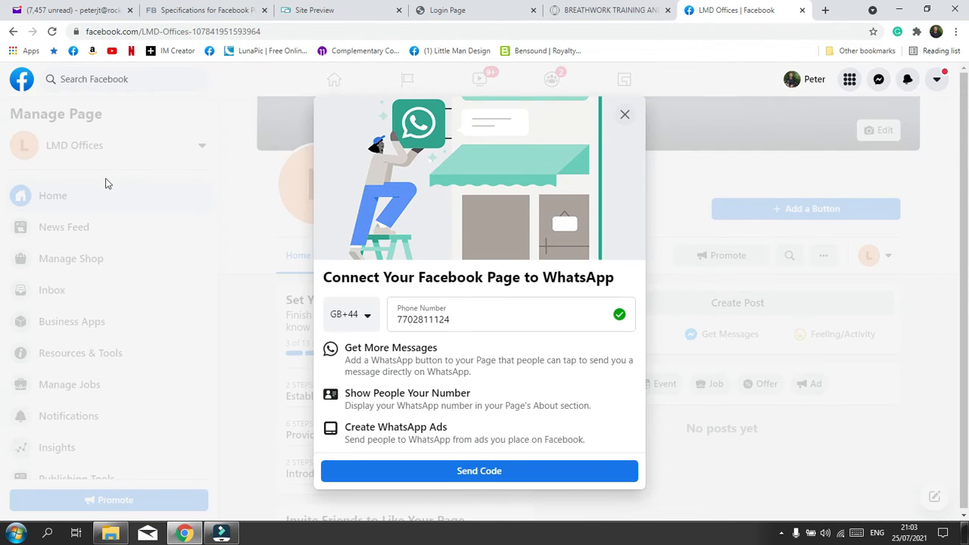
left_click(624, 115)
left_click(610, 361)
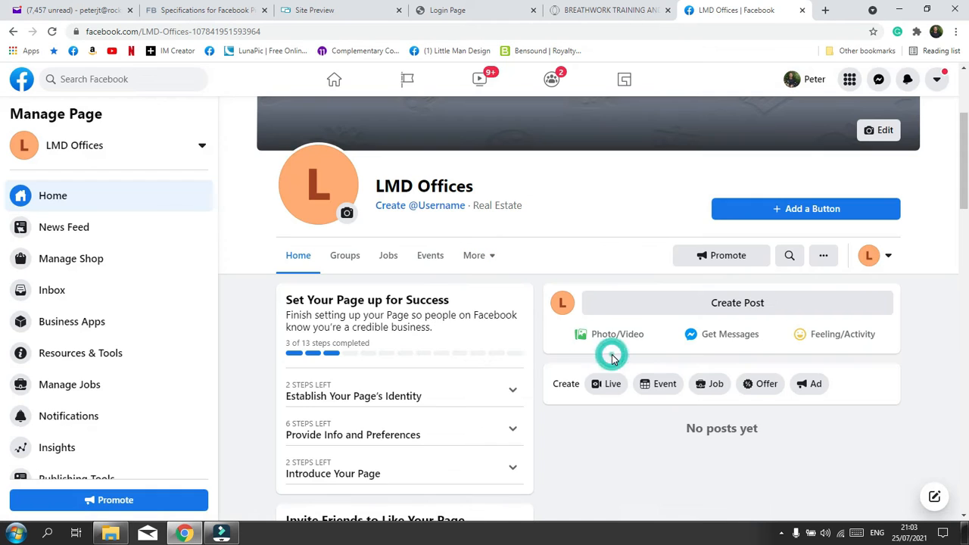
scroll(195, 313, "down", 2)
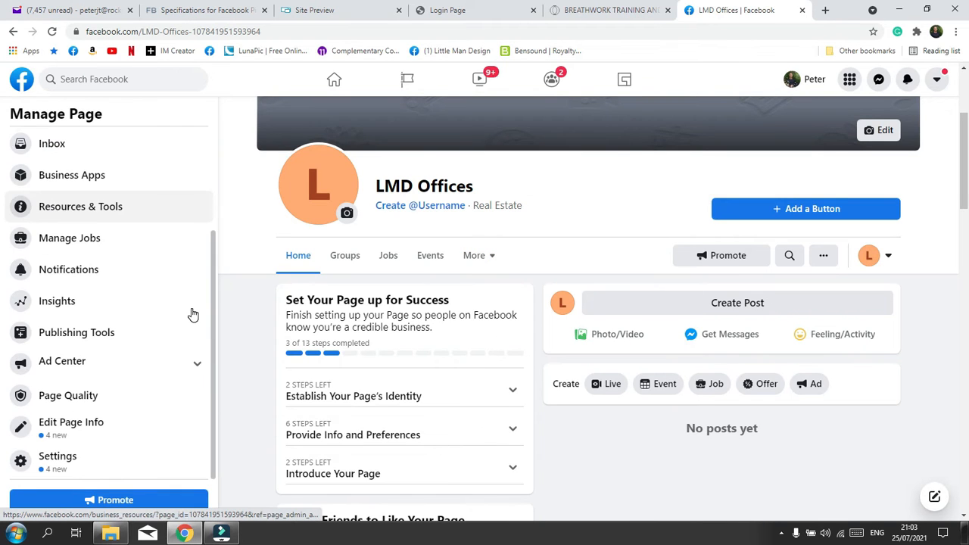
left_click(114, 434)
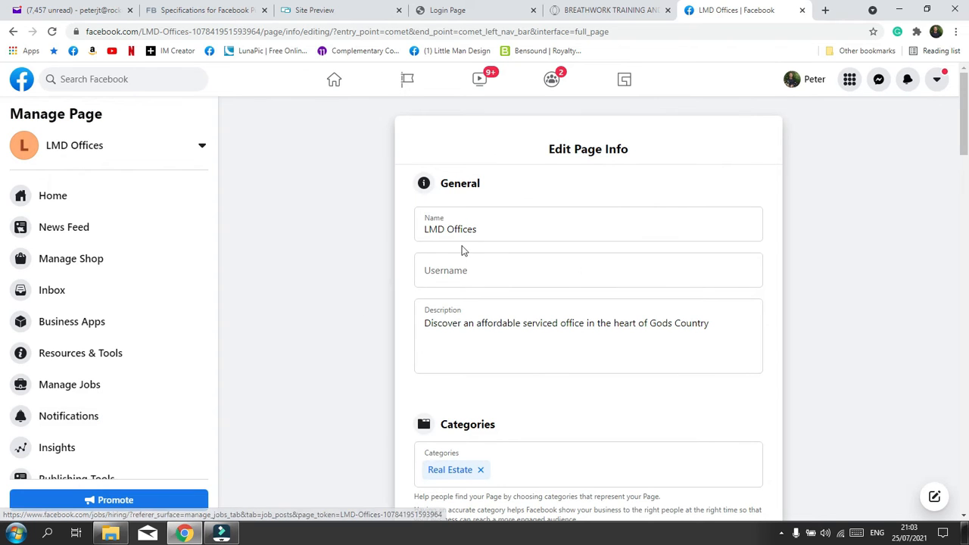
Try to set the Page's username to lmdservicedoffices.
left_click(455, 273)
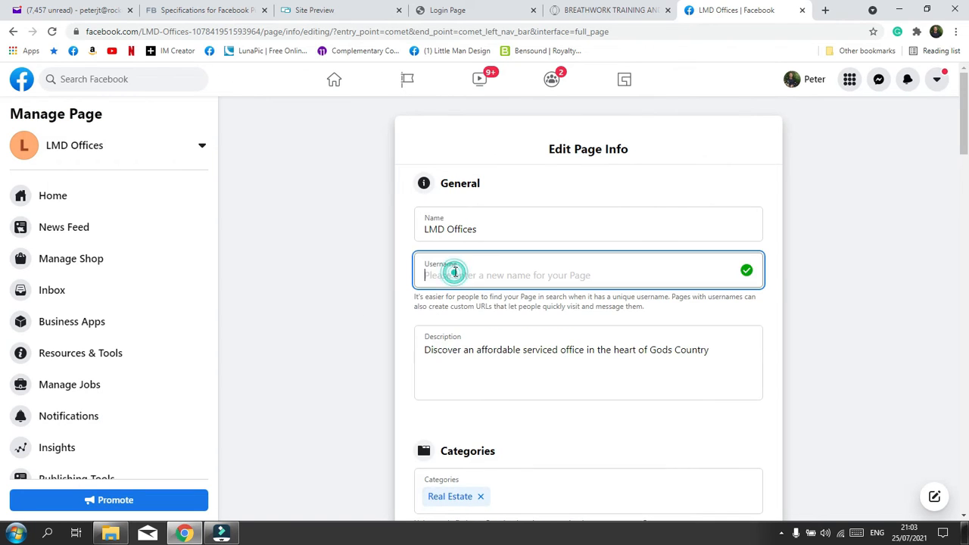
type("lmdser")
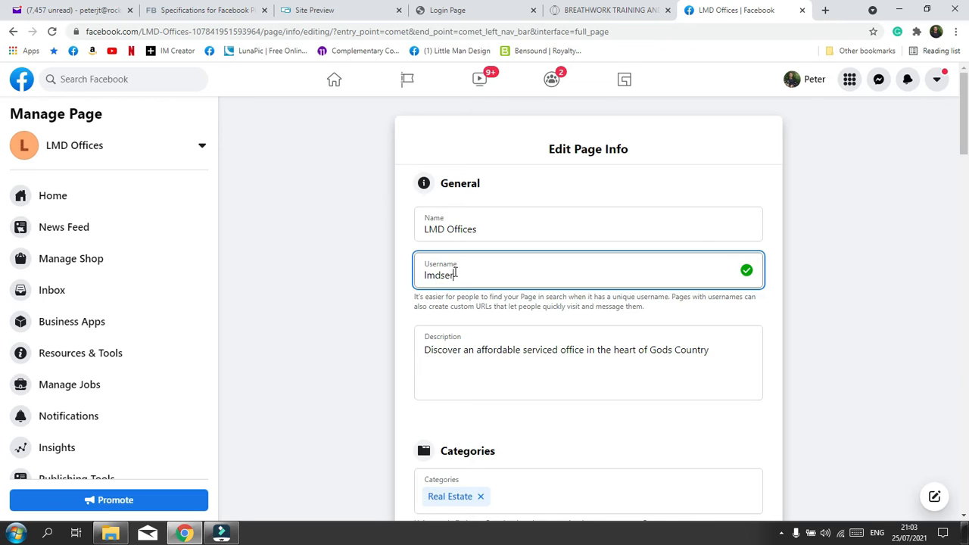
type("vicedoffices")
scroll(588, 331, "down", 2)
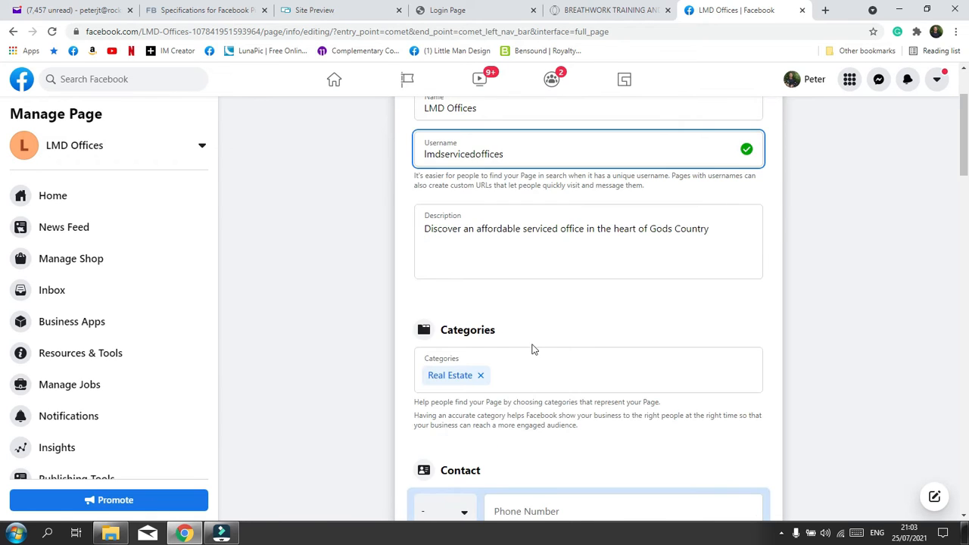
scroll(531, 348, "down", 3)
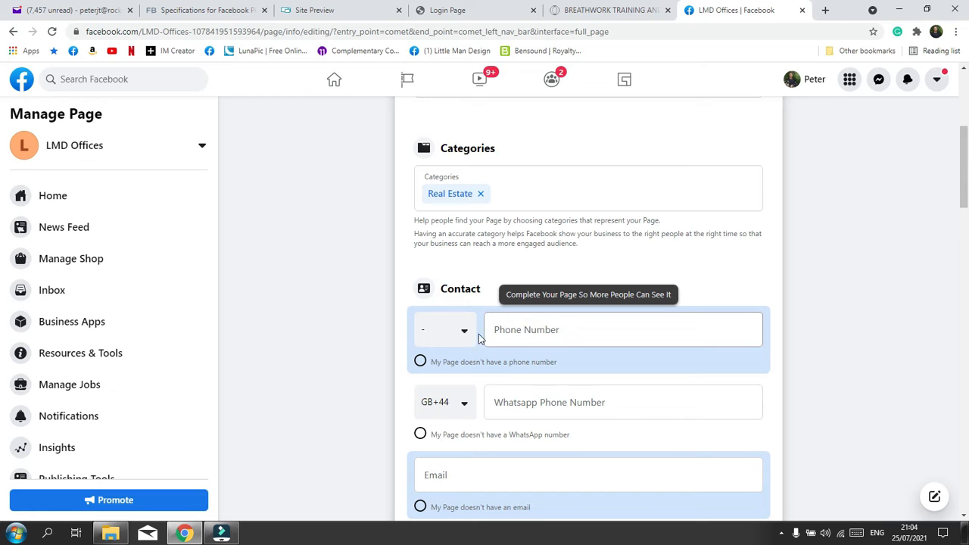
left_click(467, 336)
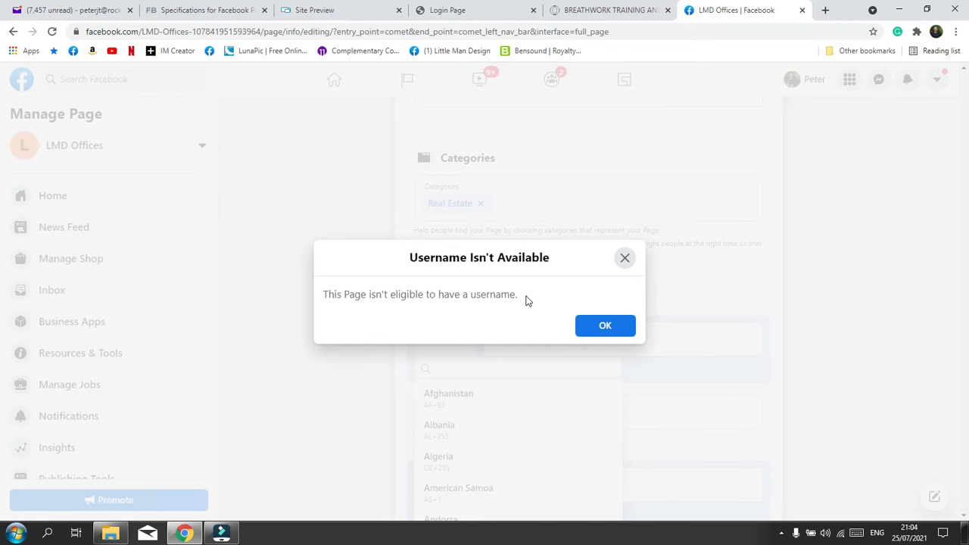
left_click(605, 326)
scroll(598, 310, "up", 4)
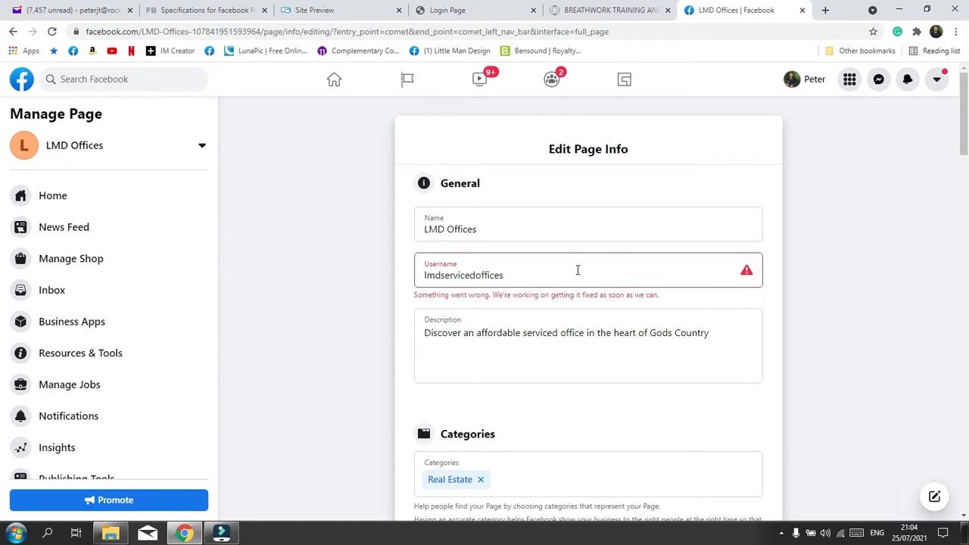
Retry the username lmdservicedoffices in the Page's general info and dismiss the resulting notice.
scroll(578, 269, "down", 1)
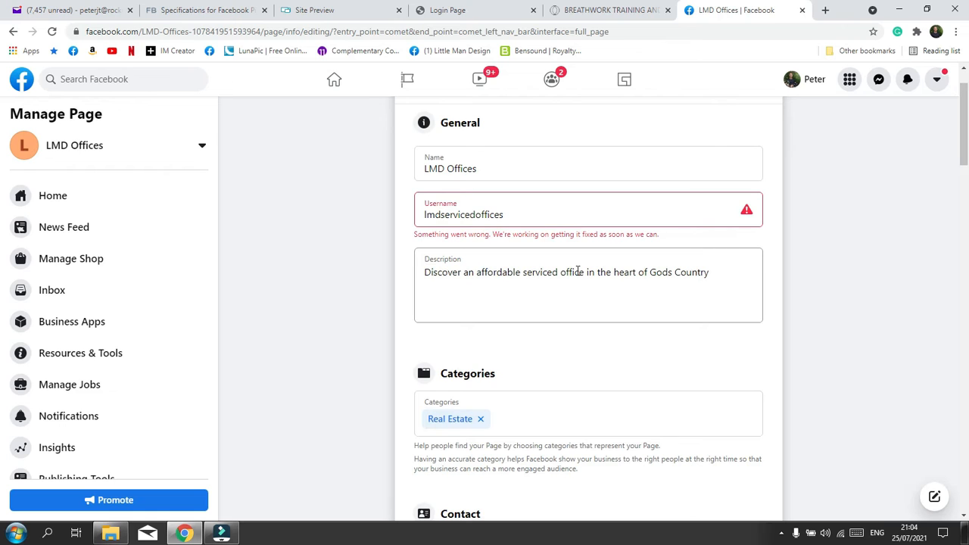
left_click(514, 214)
type("s")
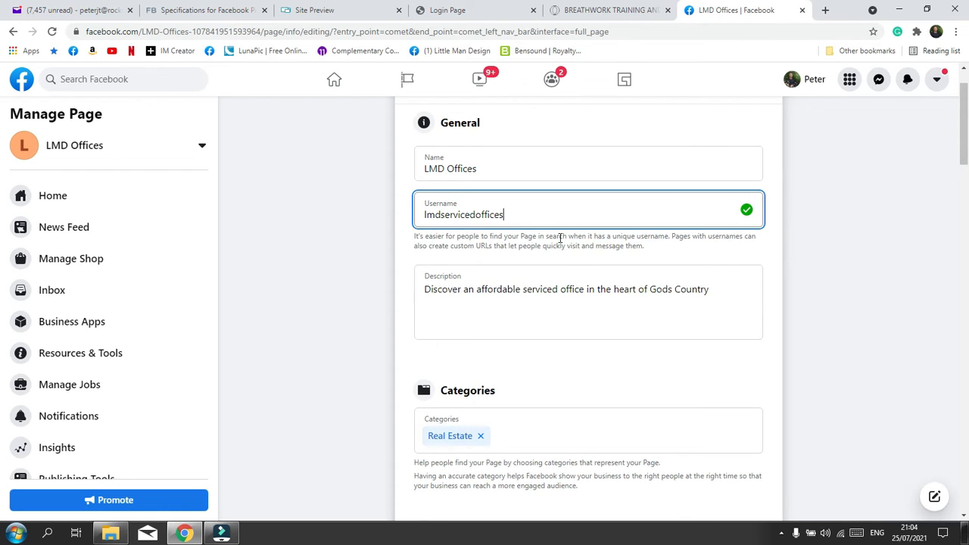
scroll(568, 257, "down", 1)
scroll(569, 254, "down", 6)
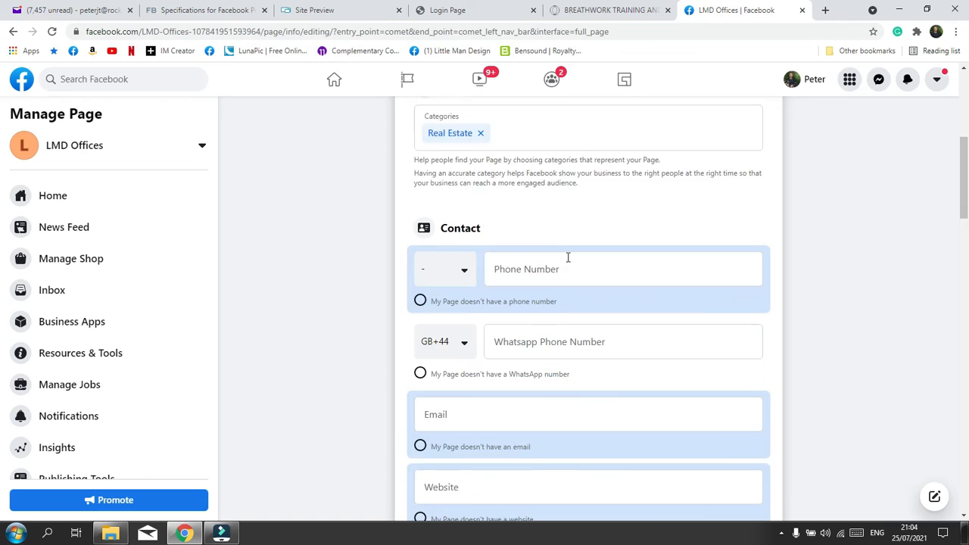
scroll(569, 256, "up", 1)
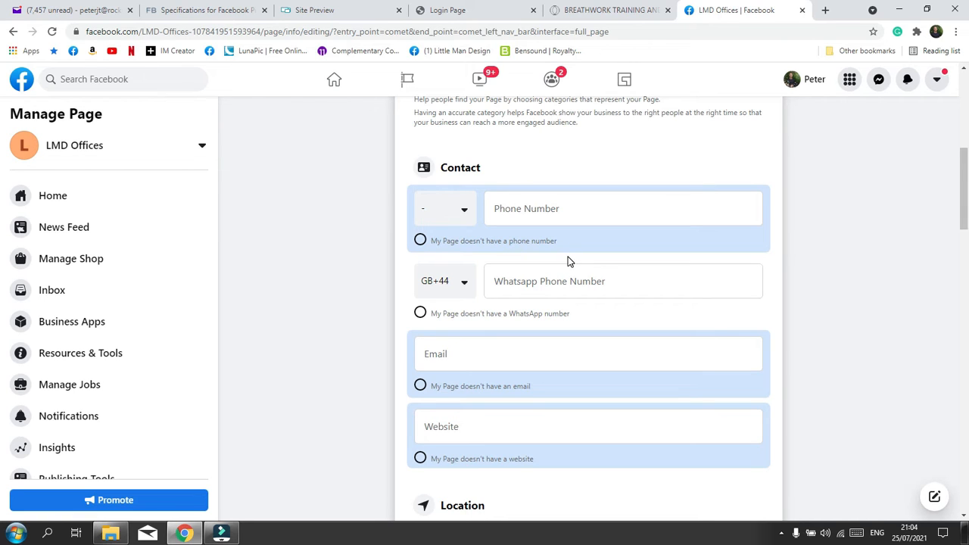
left_click(464, 213)
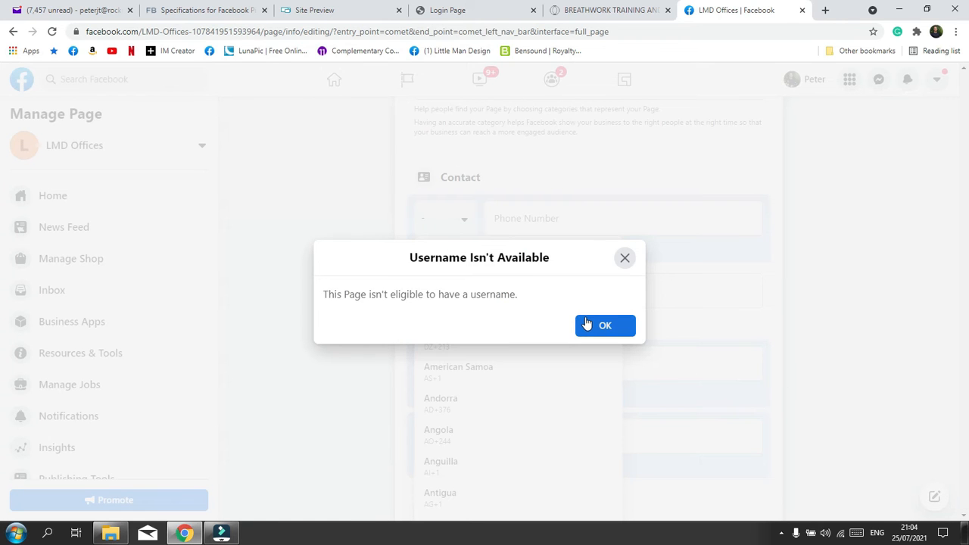
left_click(589, 323)
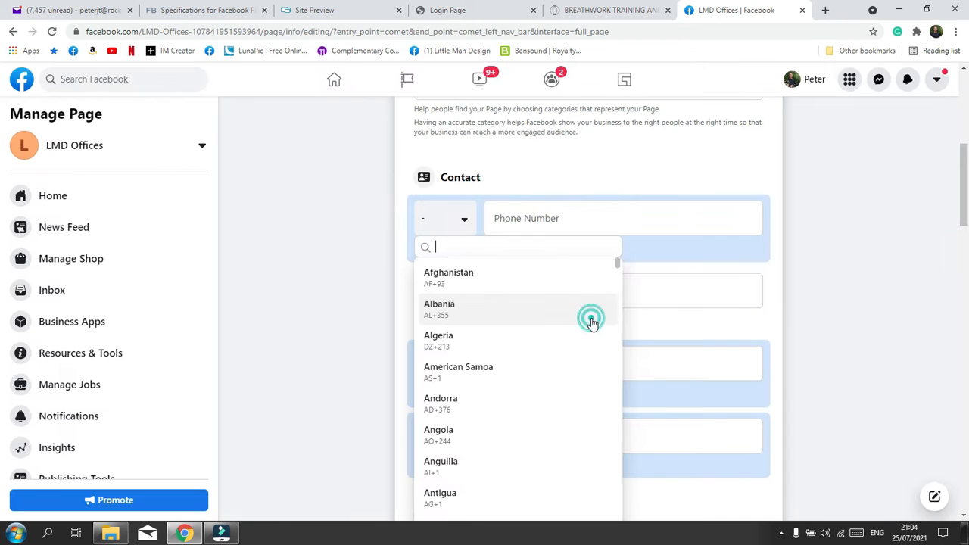
Clear the username from the Page's general info.
left_click(703, 168)
left_click_drag(566, 250, 407, 267)
key("BackSpace")
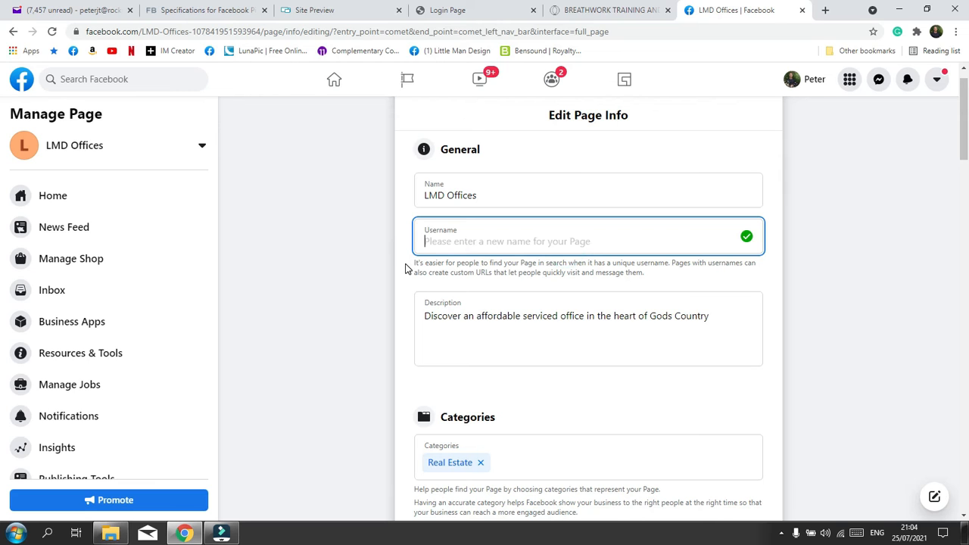
left_click(547, 284)
Set the contact phone's country code to United Kingdom (GB+44) and fill in the saved phone number and contact details.
scroll(546, 284, "down", 4)
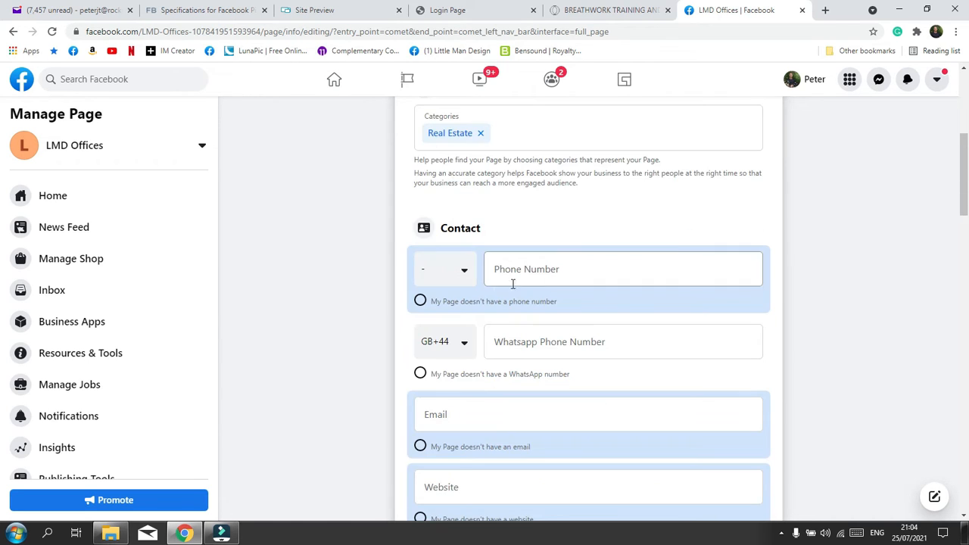
left_click(465, 279)
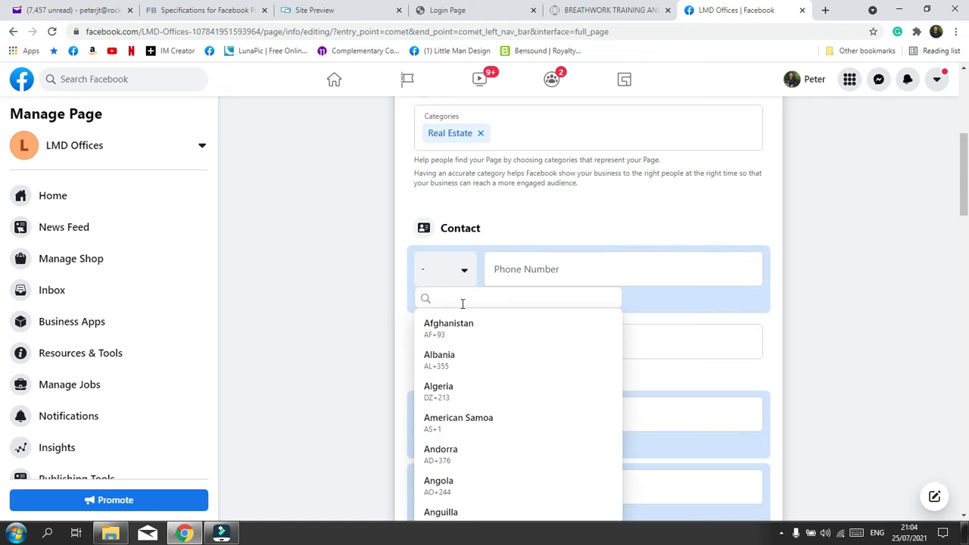
type("uni")
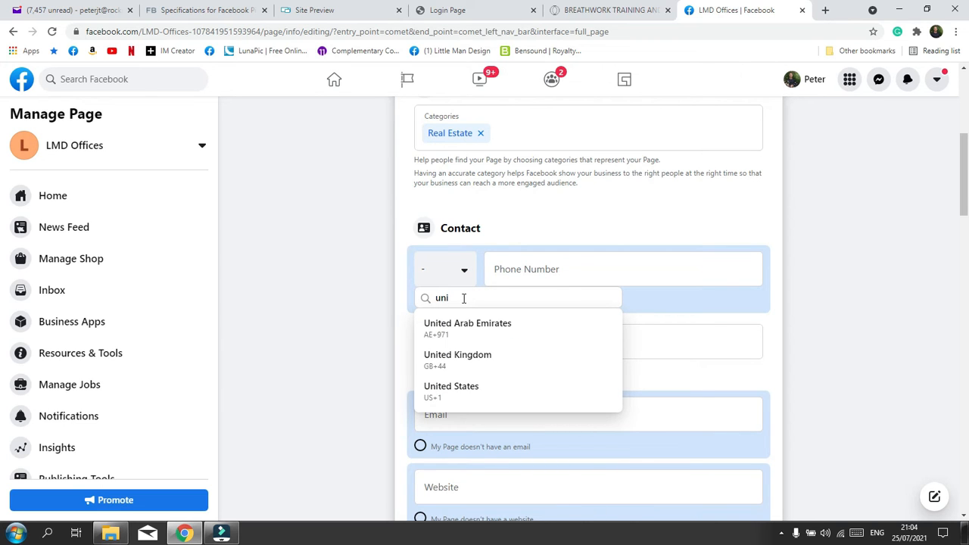
left_click(457, 356)
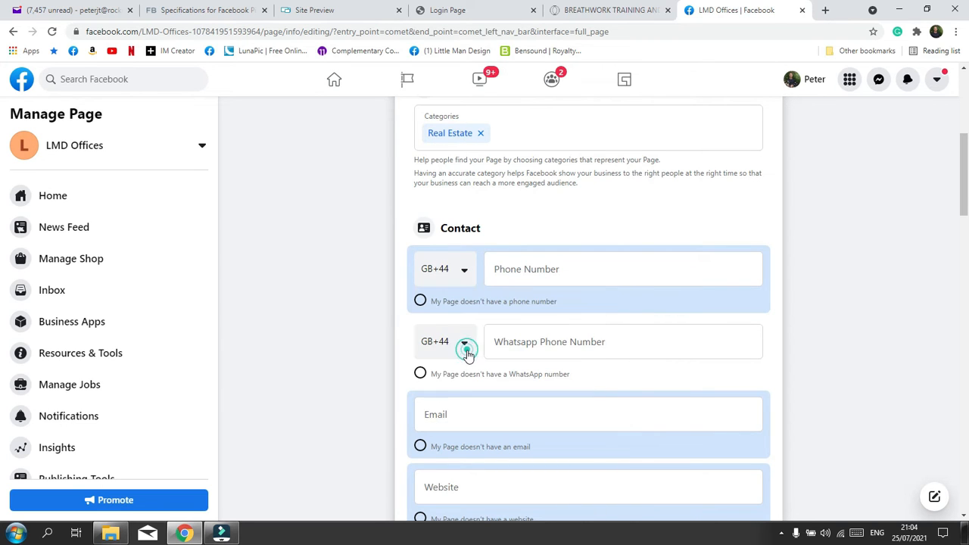
left_click(517, 264)
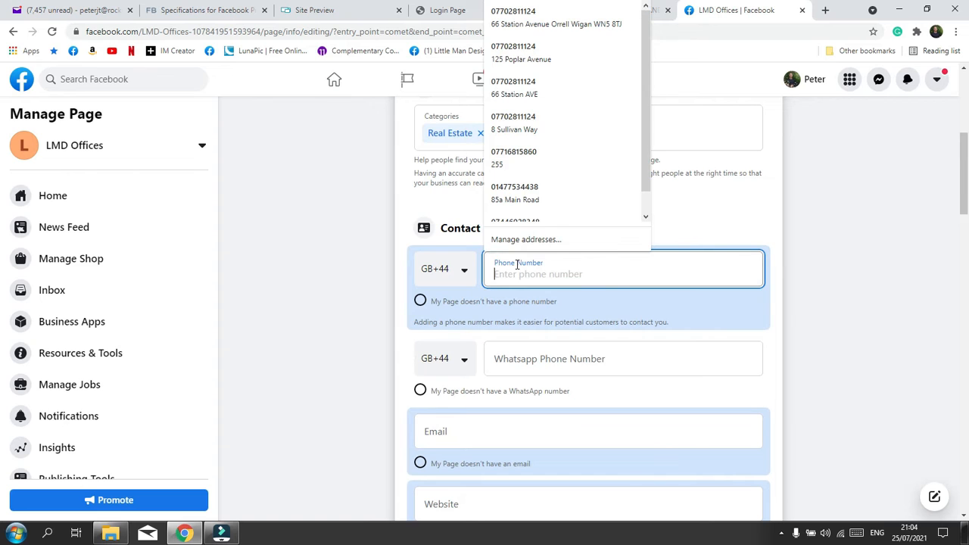
left_click(558, 18)
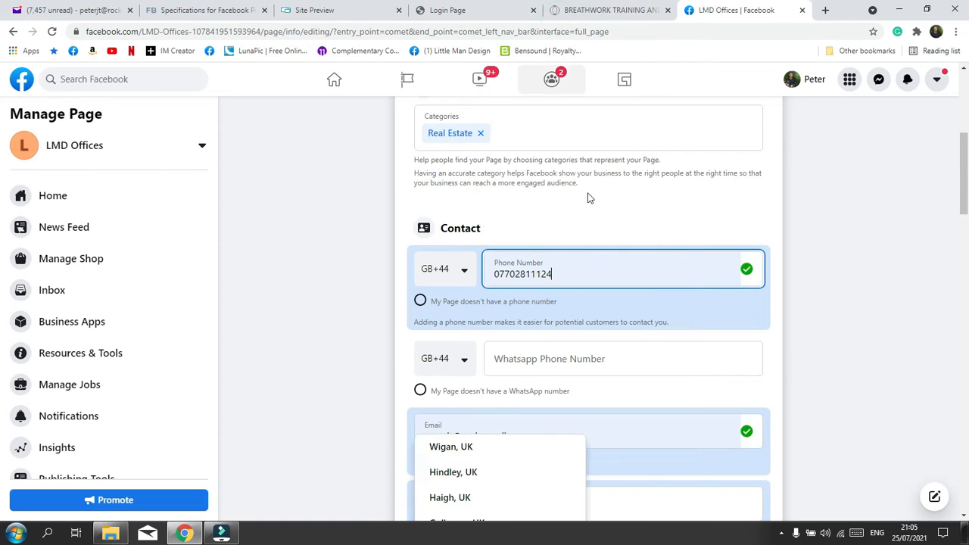
Try to mark the Page as not having a WhatsApp number.
scroll(589, 197, "down", 2)
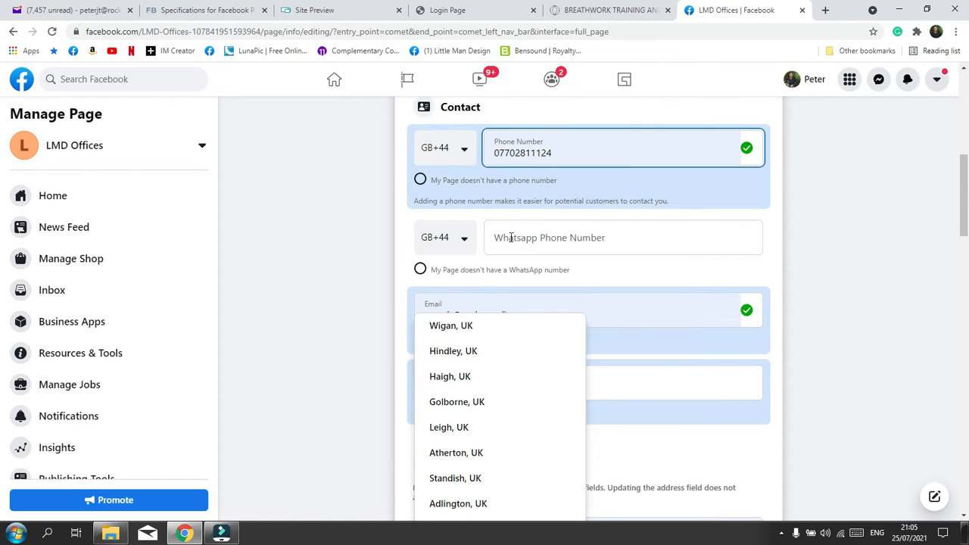
left_click(420, 273)
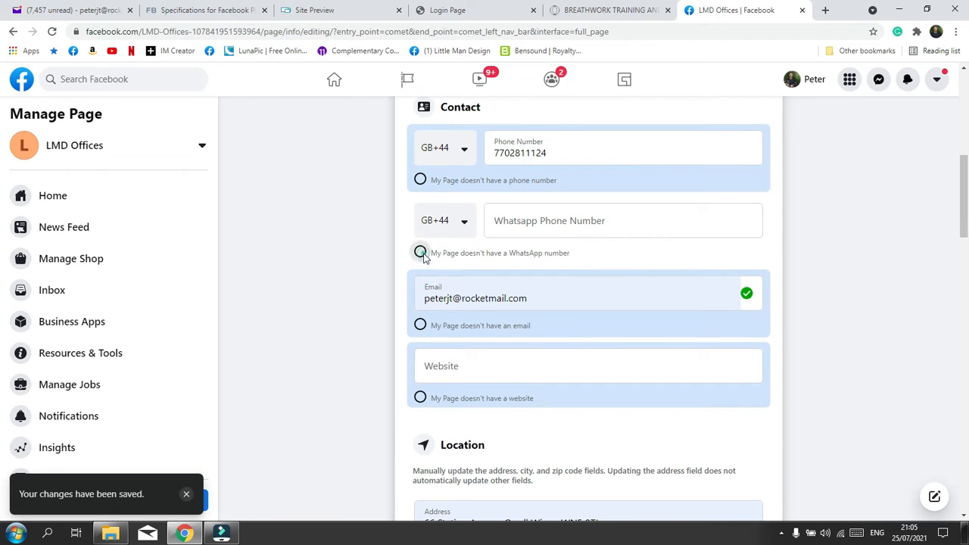
left_click(422, 254)
left_click(583, 338)
Try a different contact email, and restore the saved email address from the autofill details.
left_click(540, 301)
left_click_drag(536, 299, 425, 313)
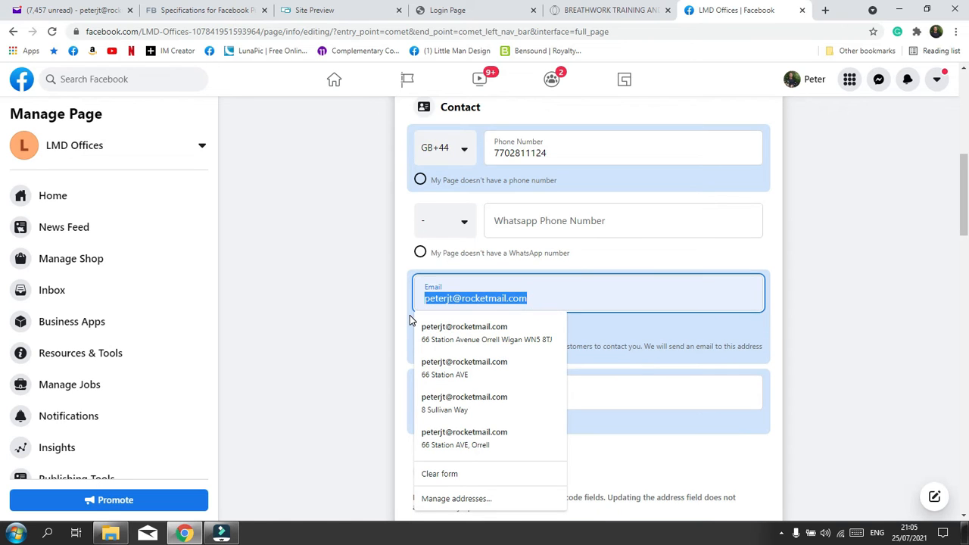
type("info")
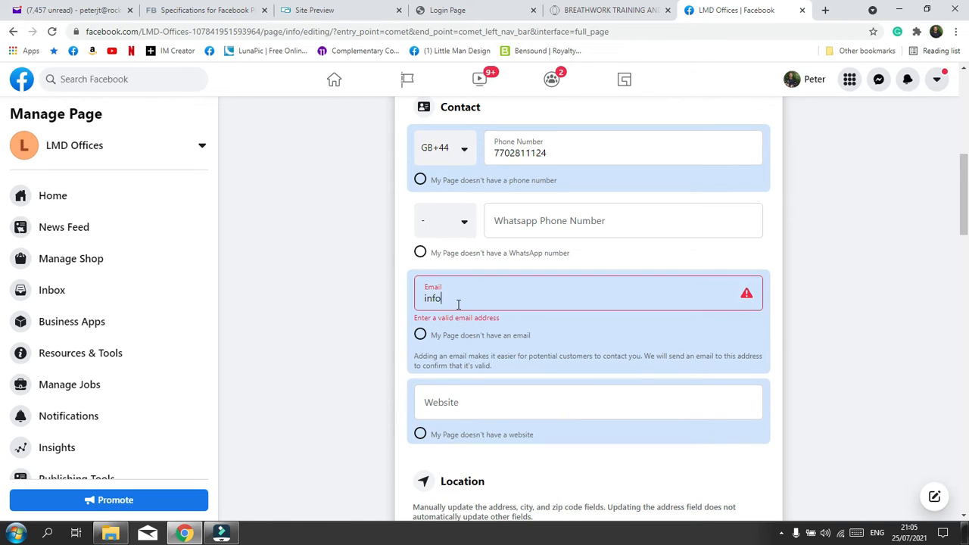
left_click_drag(458, 301, 407, 310)
type("p")
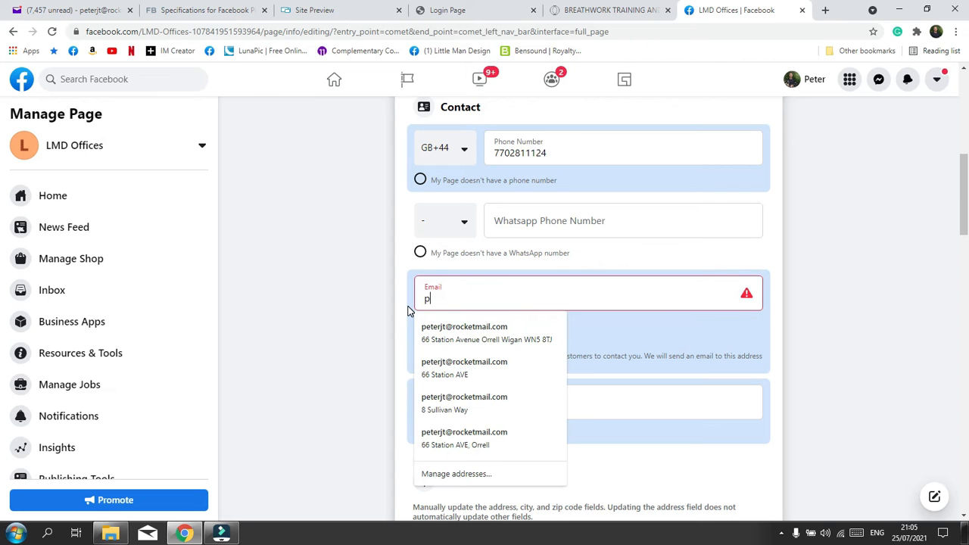
type("et")
left_click(449, 326)
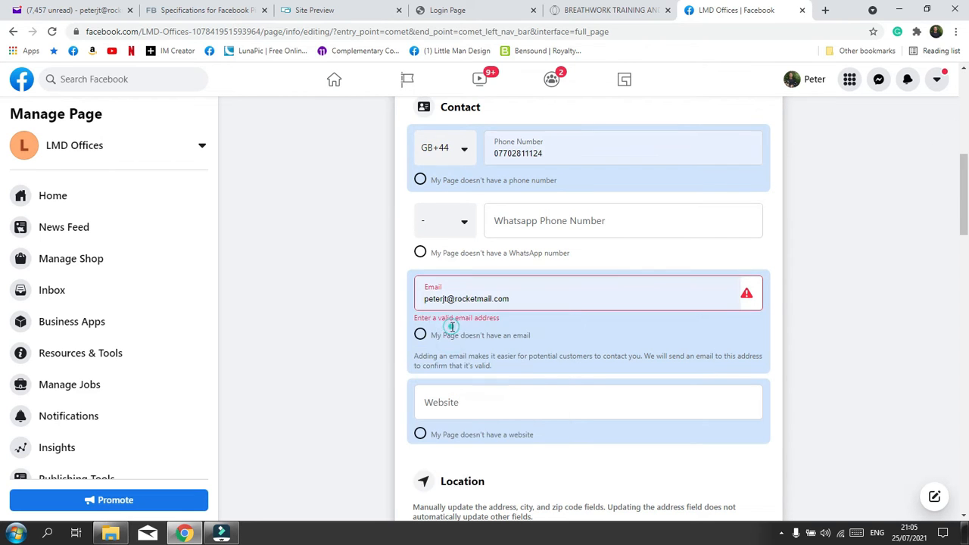
scroll(487, 295, "down", 2)
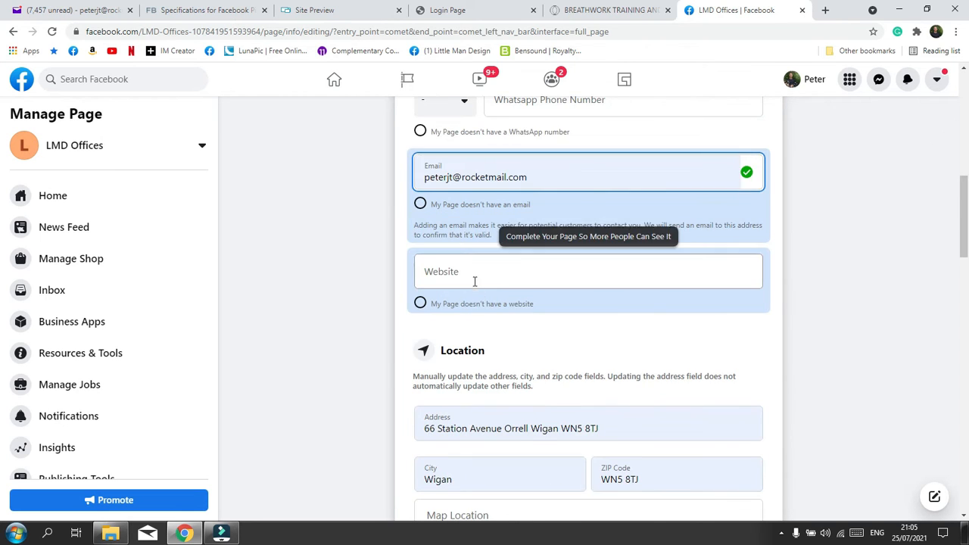
left_click(473, 277)
type("ht")
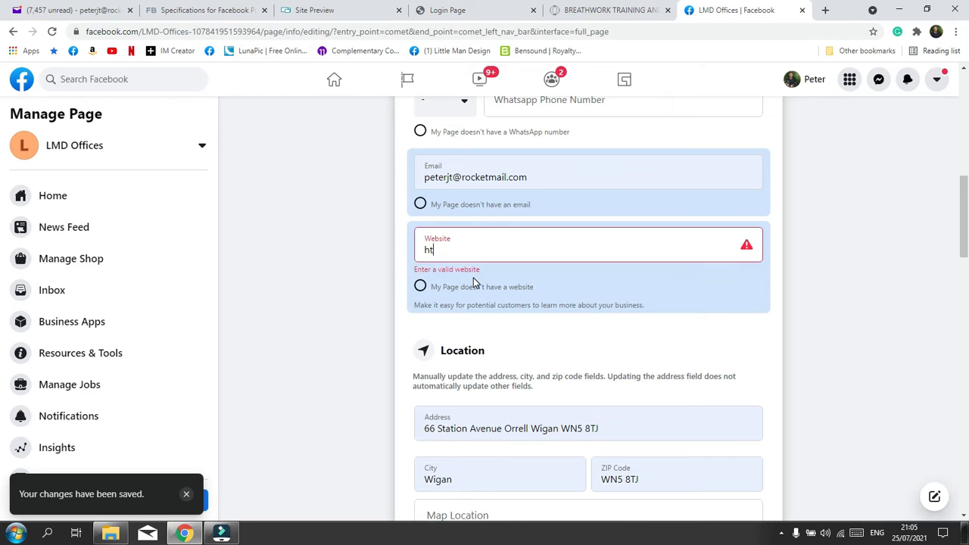
type("tps")
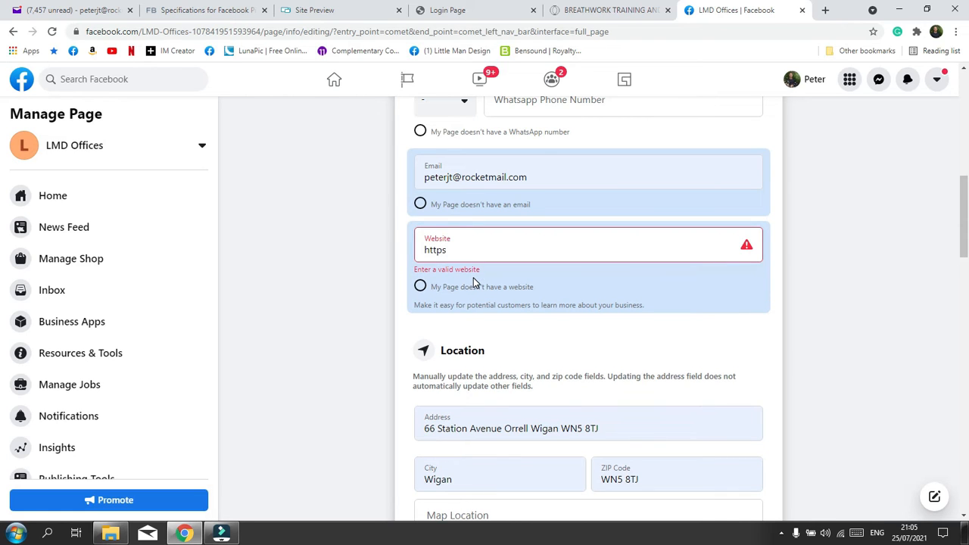
type("://ww.uko.co.uk")
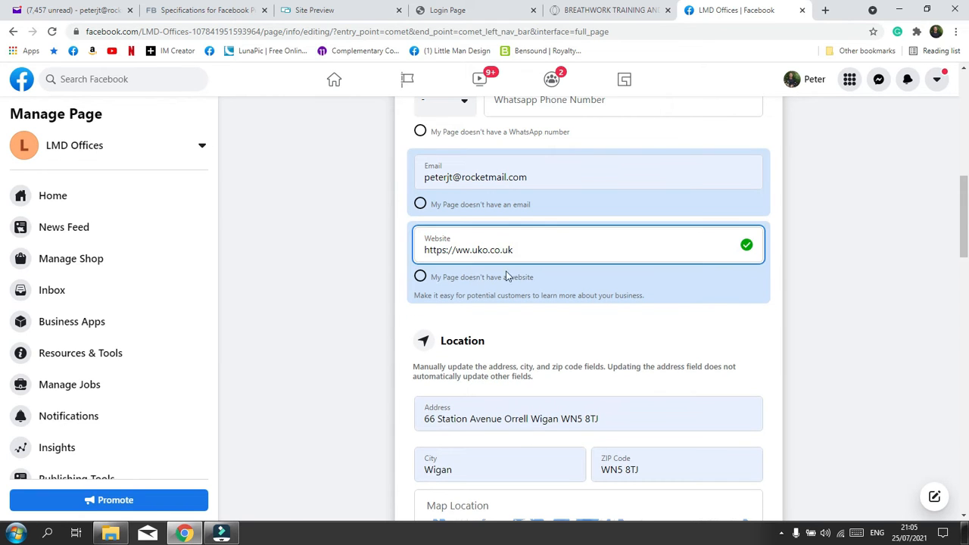
scroll(507, 274, "down", 3)
left_click_drag(611, 235, 387, 270)
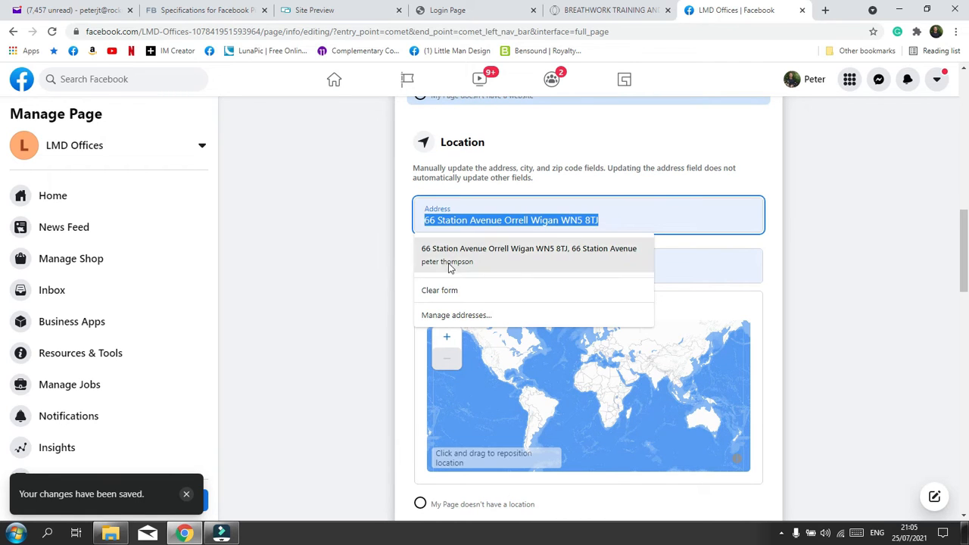
left_click(655, 241)
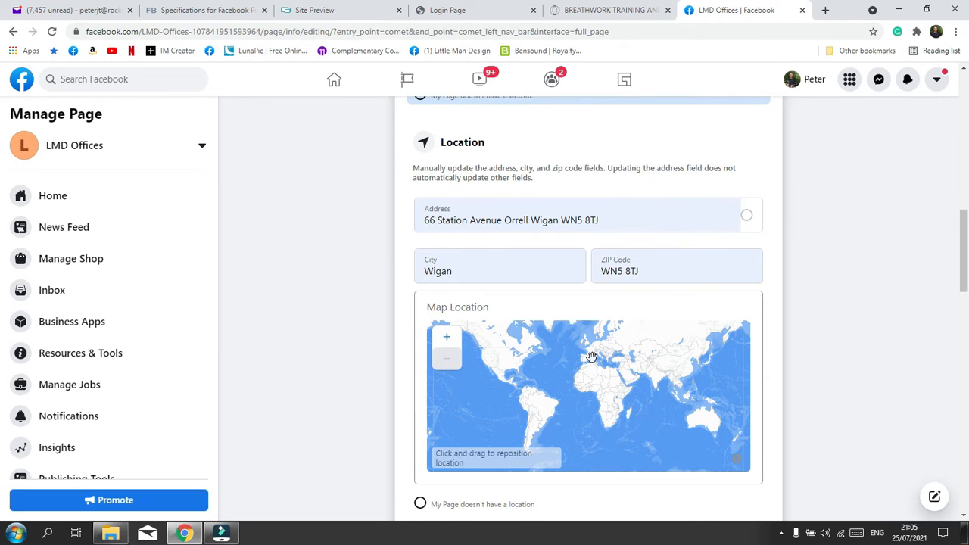
Set the Page's business hours option to Open on Selected Hours.
scroll(677, 303, "down", 4)
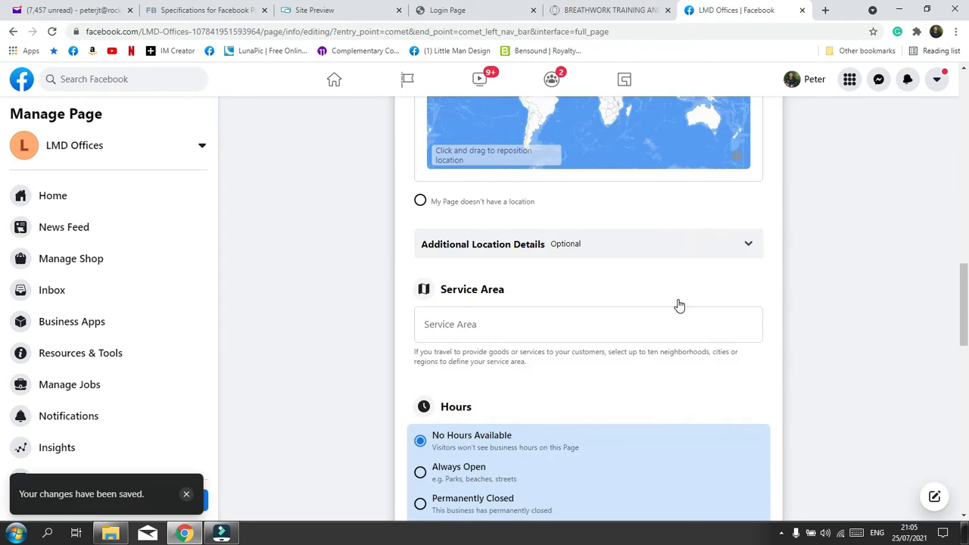
scroll(658, 287, "down", 1)
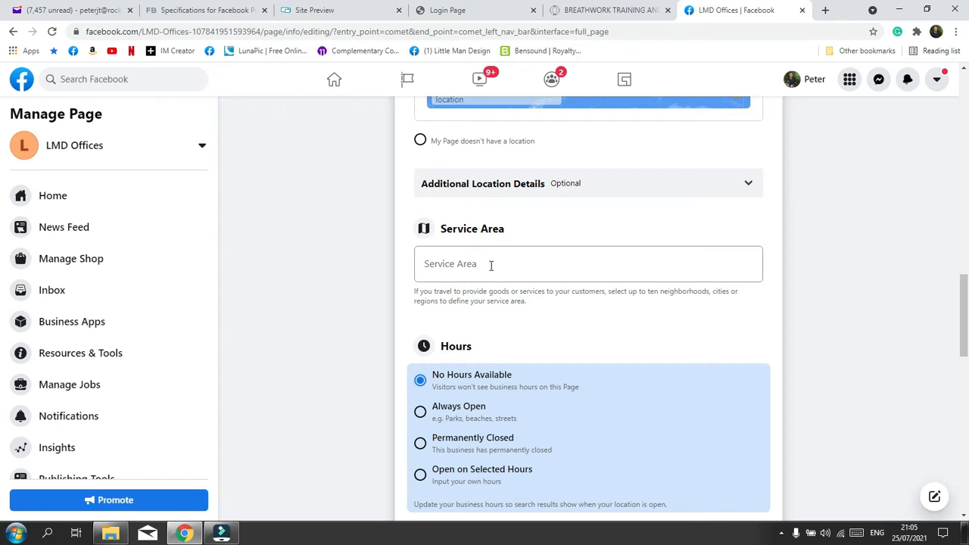
scroll(490, 265, "down", 2)
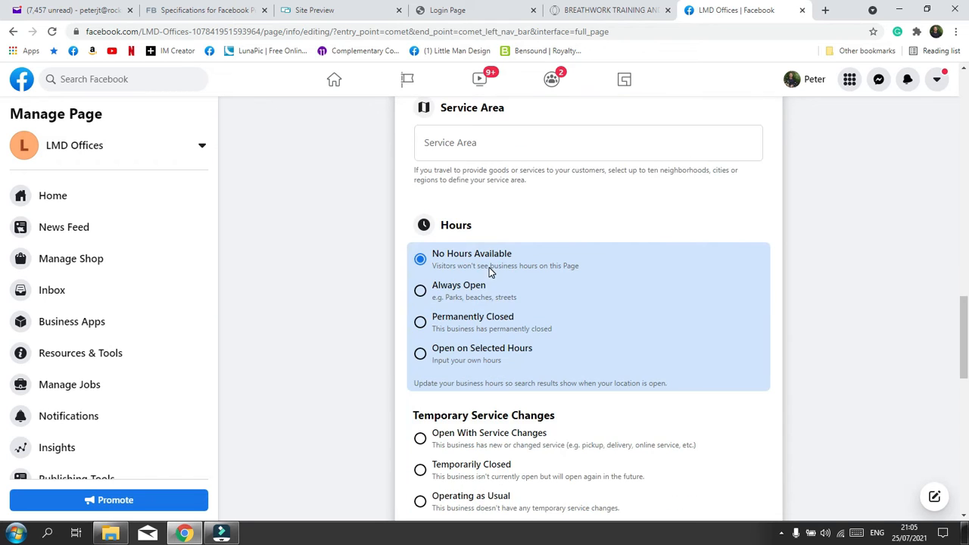
left_click(420, 353)
Set the temporary service changes status to Operating as Usual.
scroll(583, 393, "down", 5)
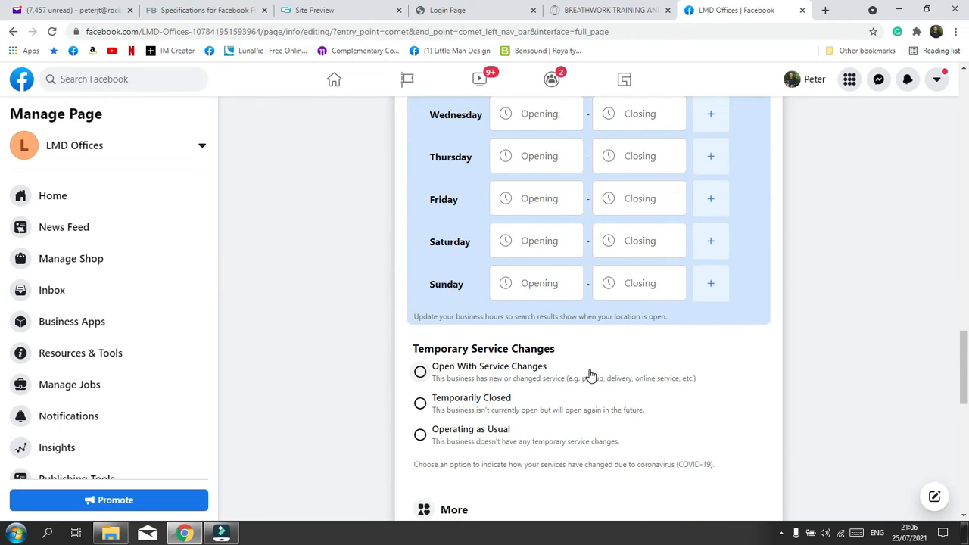
scroll(590, 375, "down", 1)
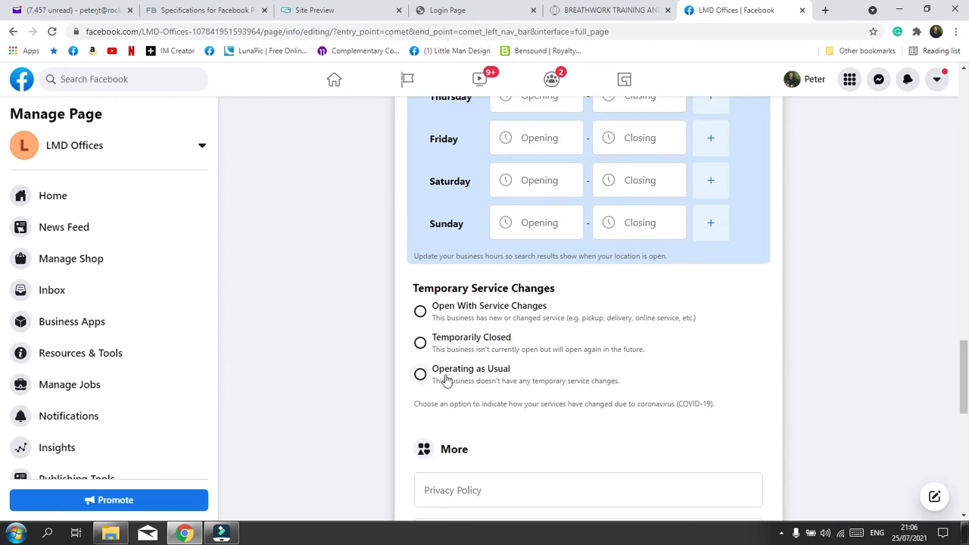
left_click(420, 376)
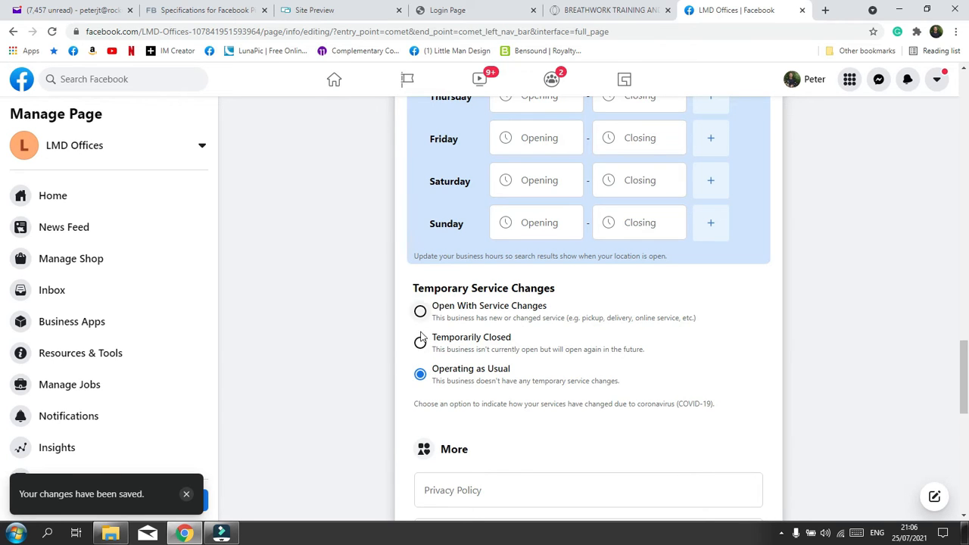
Review the remaining Page info fields, from privacy policy and products to price range and other accounts.
scroll(507, 333, "down", 3)
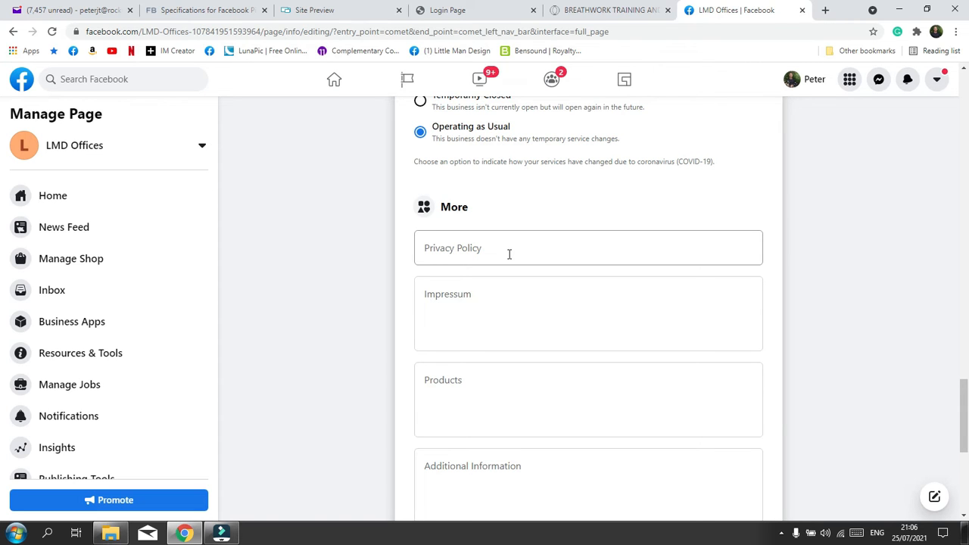
scroll(508, 254, "down", 1)
scroll(473, 328, "down", 2)
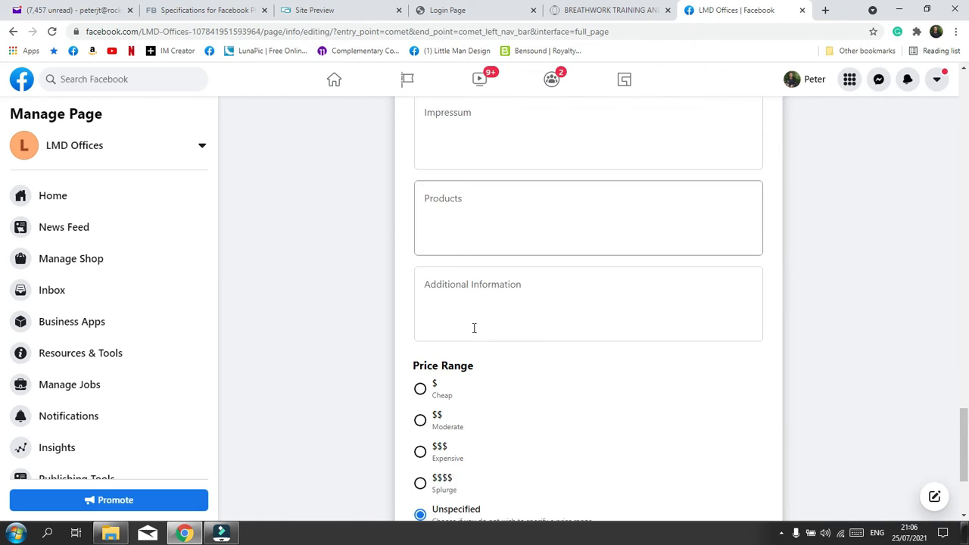
scroll(476, 308, "down", 2)
scroll(468, 306, "down", 1)
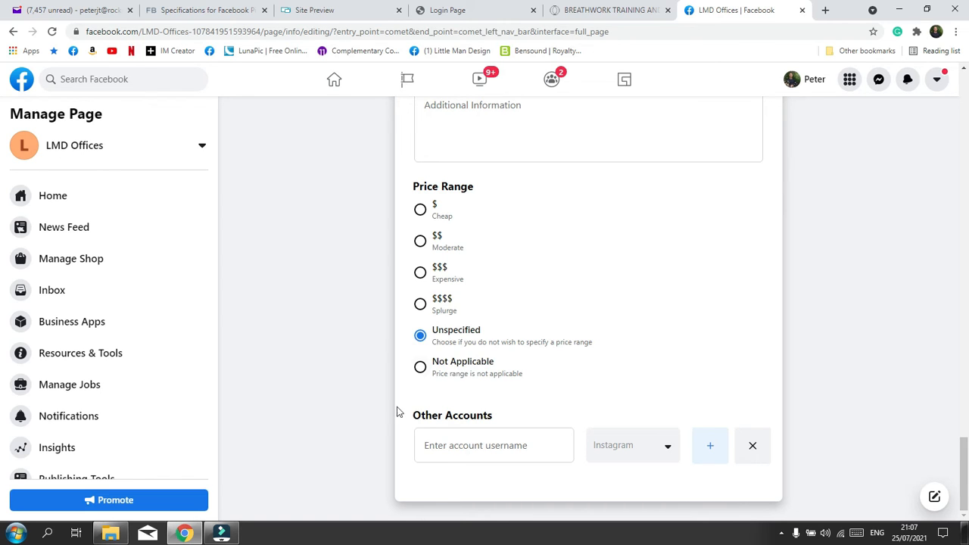
Open the Page's settings and review the list of general options.
scroll(145, 281, "down", 2)
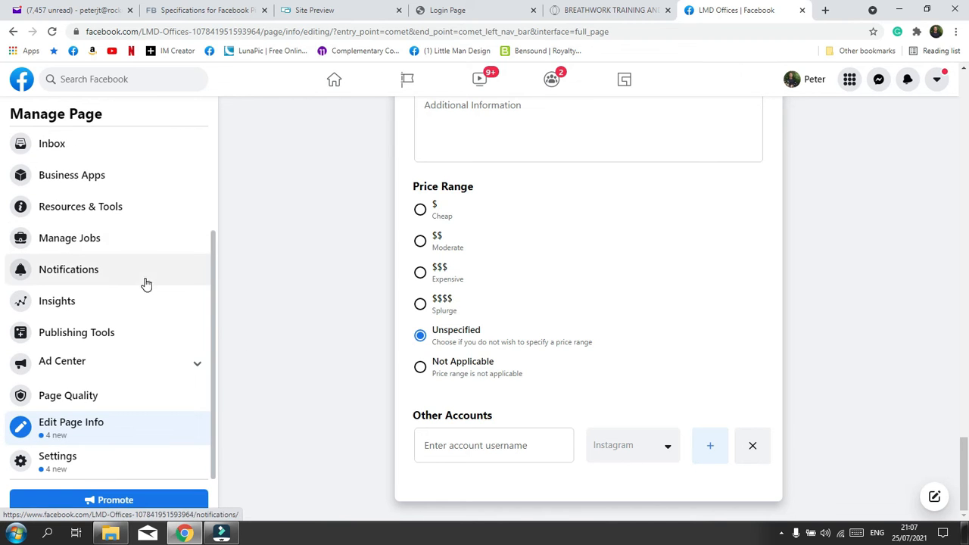
scroll(362, 220, "up", 5)
scroll(362, 224, "up", 15)
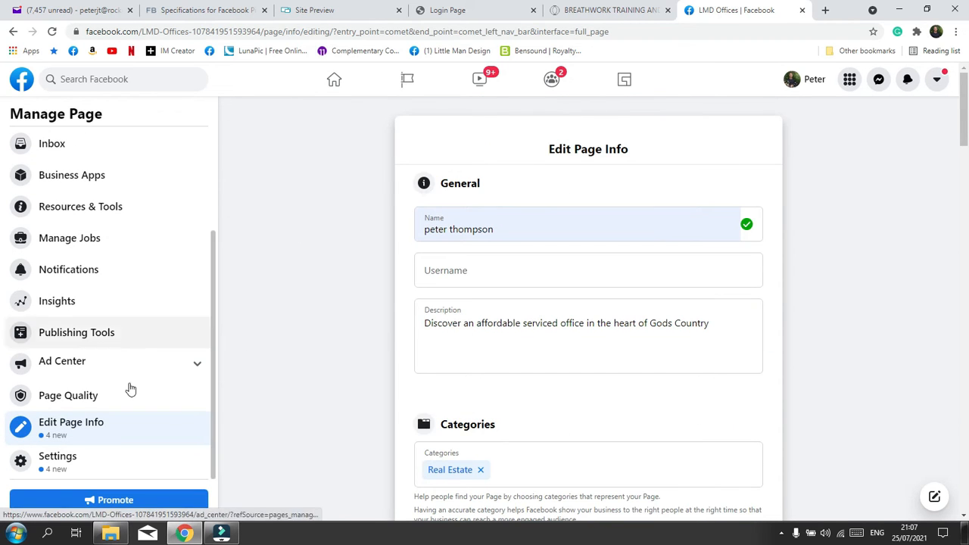
left_click(95, 462)
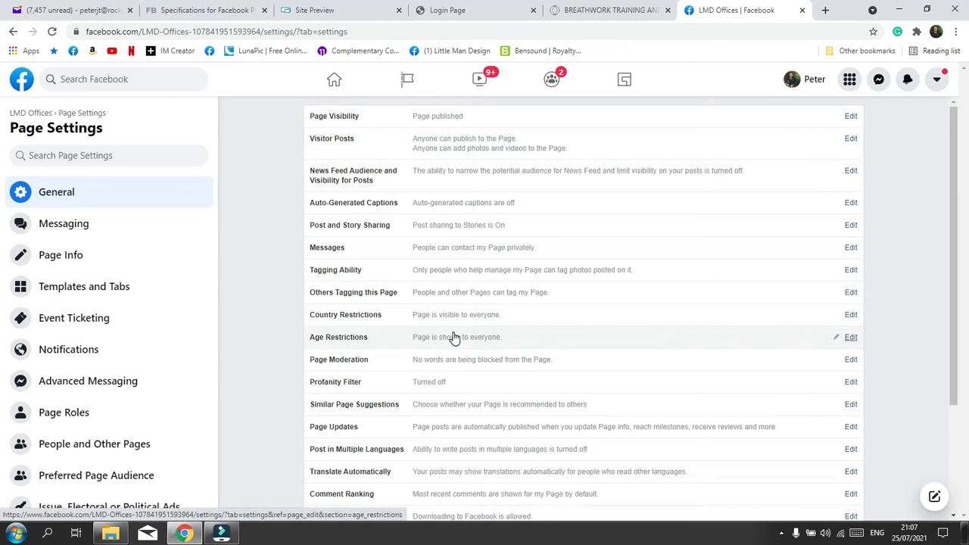
scroll(454, 336, "down", 1)
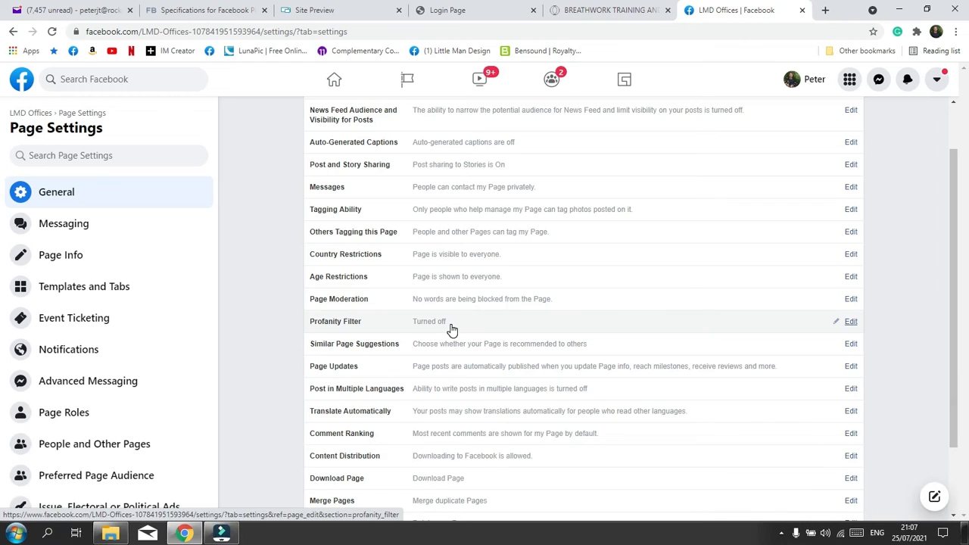
scroll(452, 330, "down", 2)
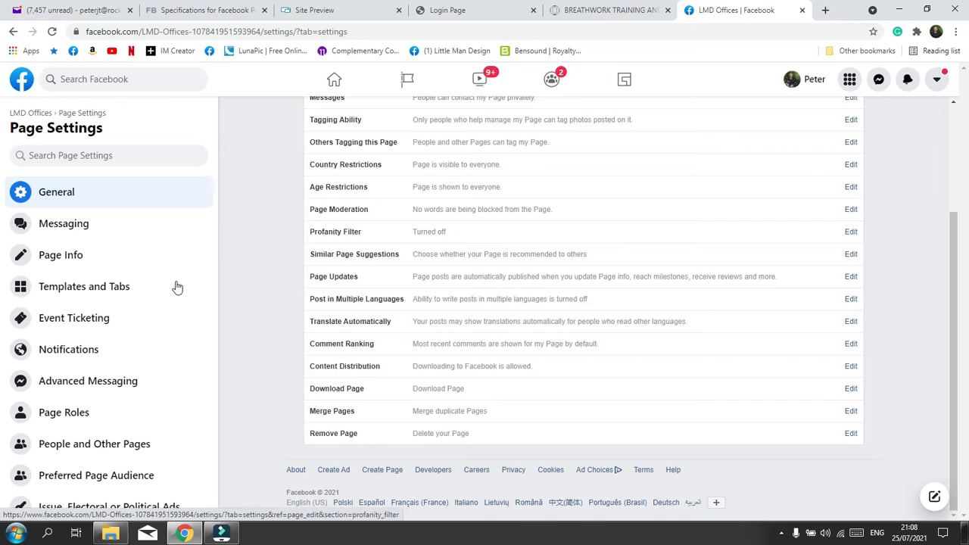
Open the Page's messaging settings and turn on Show a greeting for starting a Messenger conversation.
left_click(88, 225)
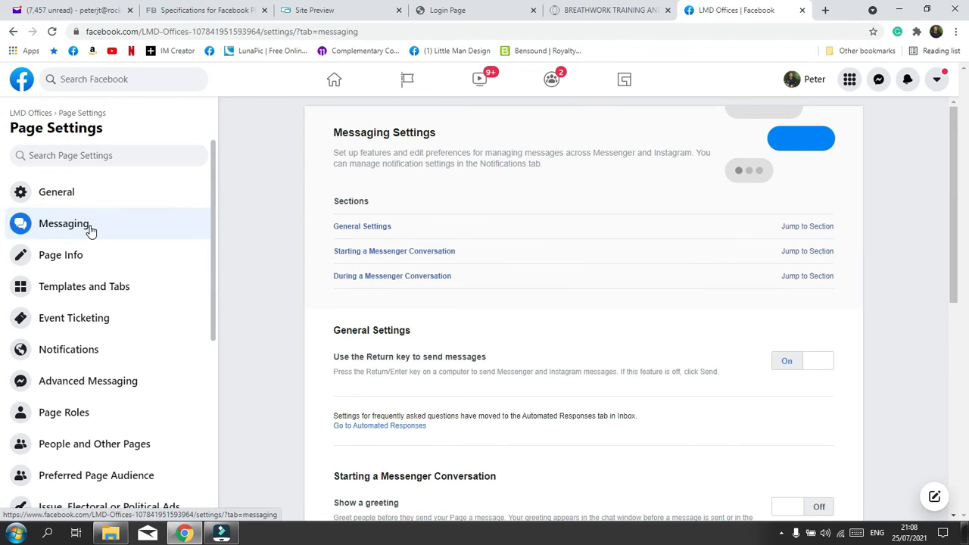
scroll(507, 249, "down", 4)
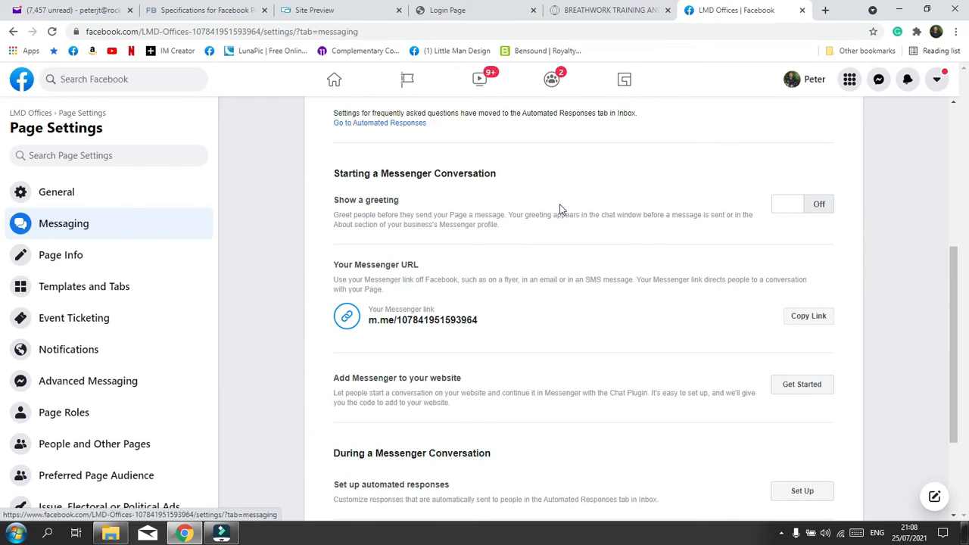
left_click(818, 203)
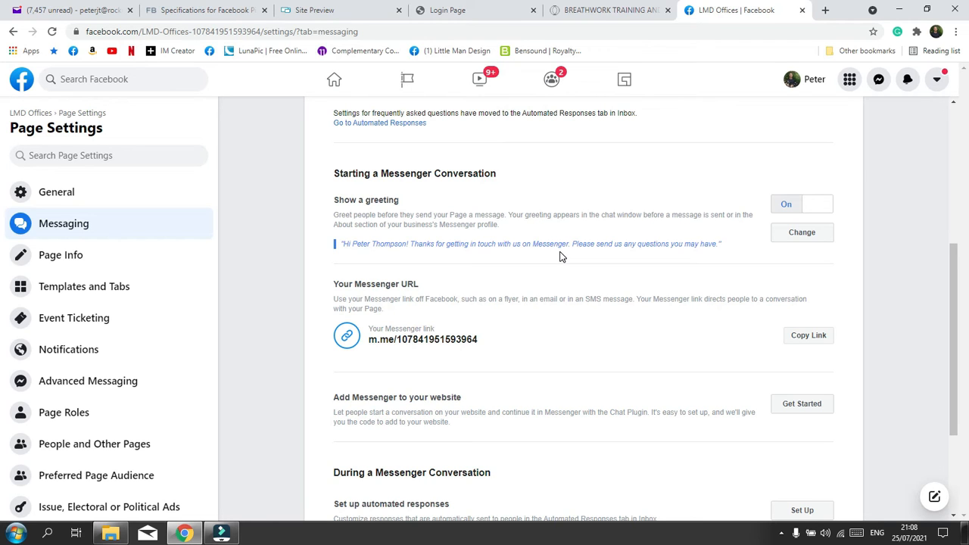
Open the Messenger greeting for editing and replace its recipient full-name placeholder with a typed first name.
left_click(800, 235)
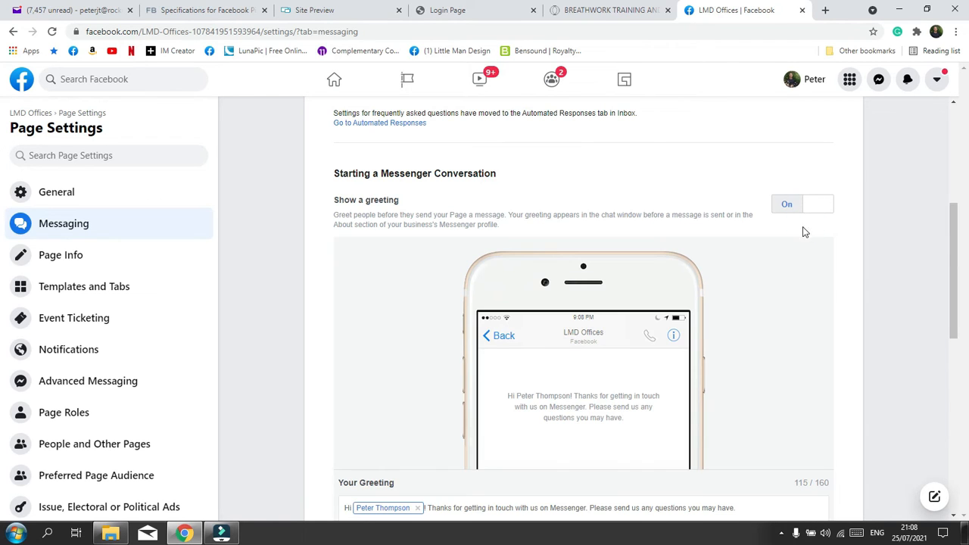
scroll(605, 337, "down", 2)
scroll(603, 336, "down", 1)
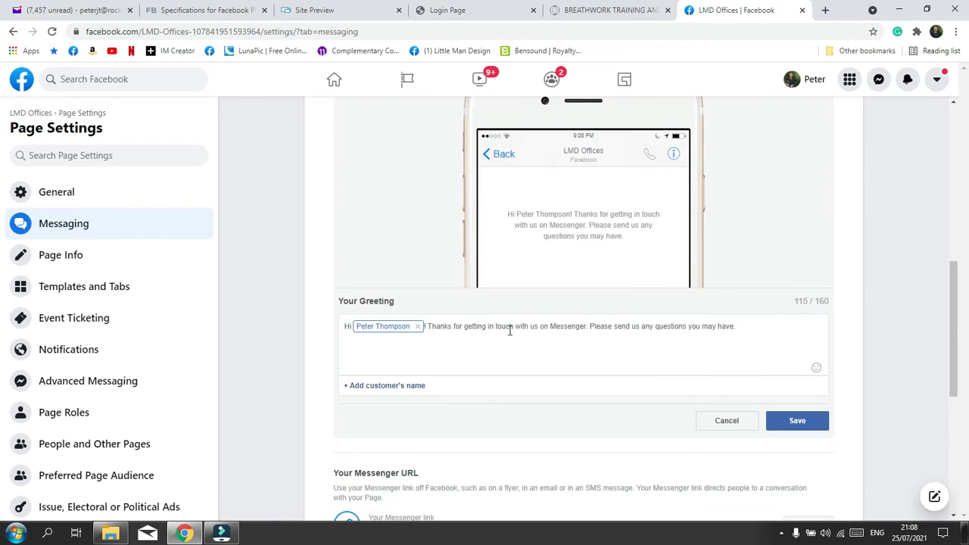
left_click(407, 334)
left_click(411, 333)
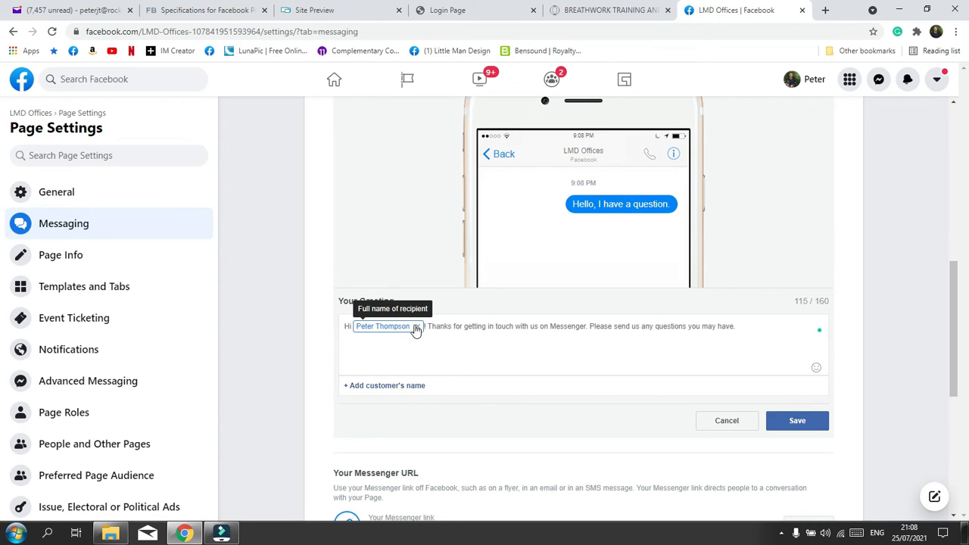
left_click(407, 327)
left_click(406, 328)
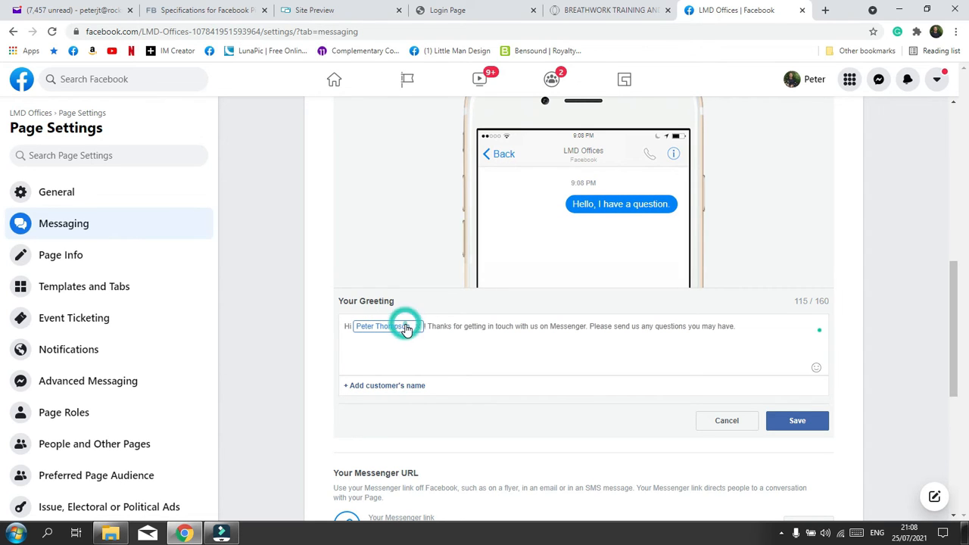
left_click(416, 327)
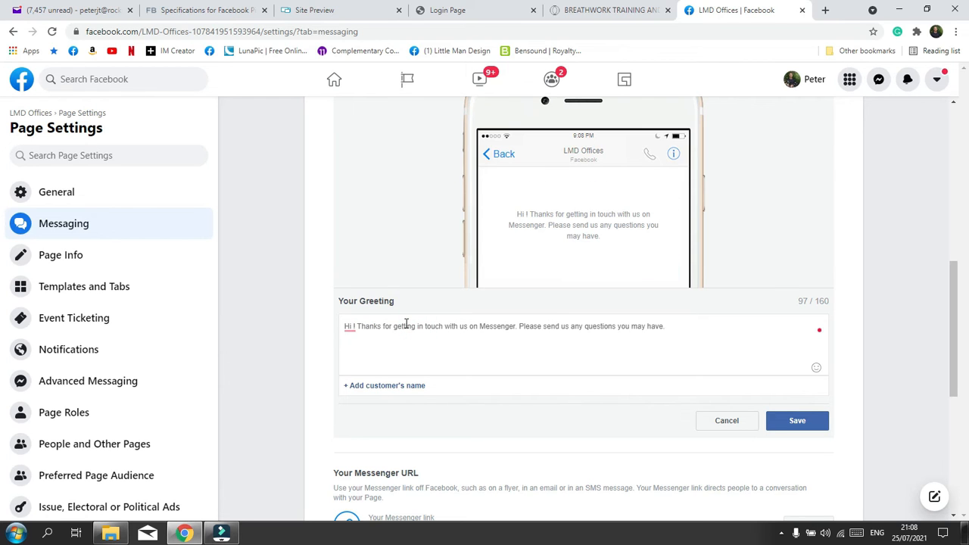
type("Peter")
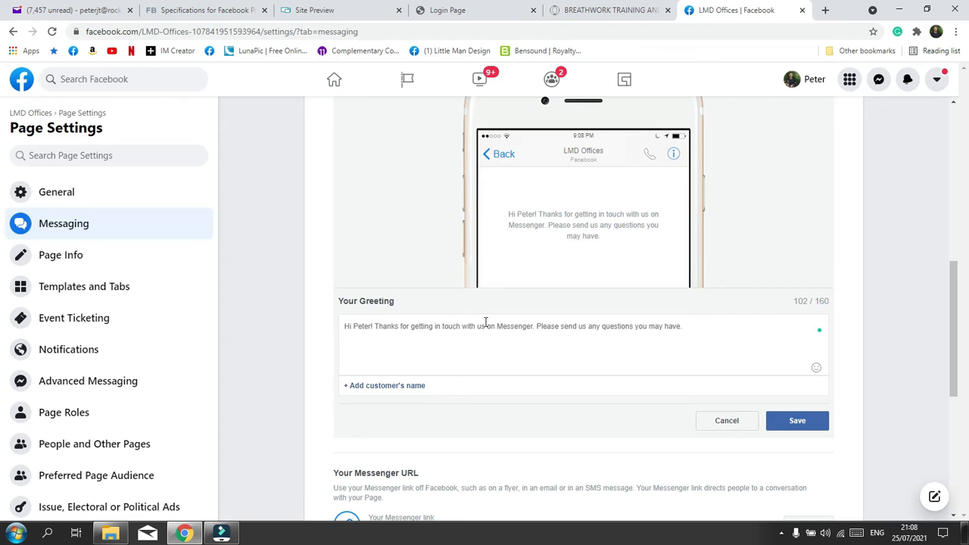
Replace "on Messenger" with "today" in the first sentence of the Messenger greeting.
left_click(534, 324)
key("BackSpace")
key("BackSpace")
key("BackSpace")
key("BackSpace")
key("BackSpace")
key("BackSpace")
key("BackSpace")
key("BackSpace")
key("BackSpace")
key("BackSpace")
key("BackSpace")
key("BackSpace")
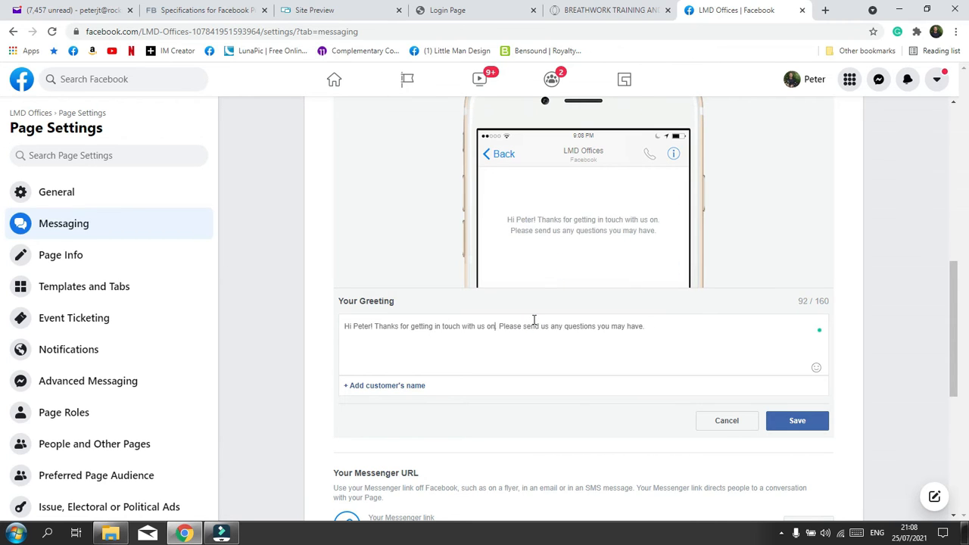
type("toda")
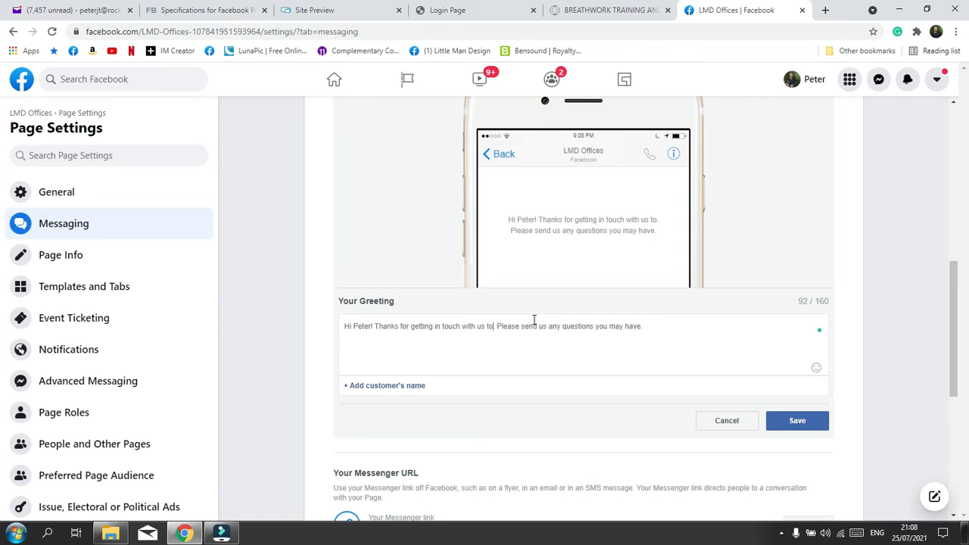
type("y")
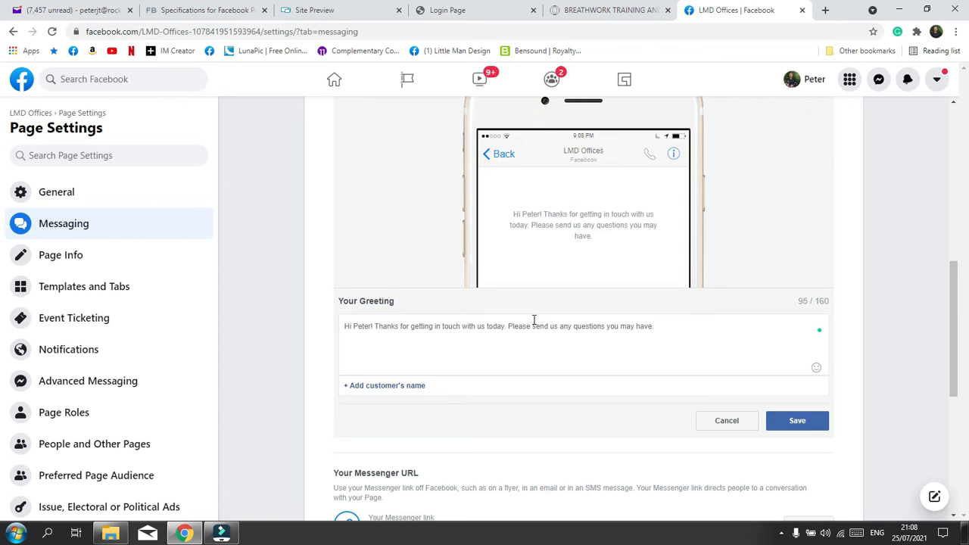
Extend the end of the greeting with "and we will reply as soon as possible. Thanks".
left_click(654, 325)
key("BackSpace")
type("and we")
type(" will ")
type("rpely")
key("BackSpace")
key("BackSpace")
key("BackSpace")
key("BackSpace")
type("eply as soon as possible. Thanks ")
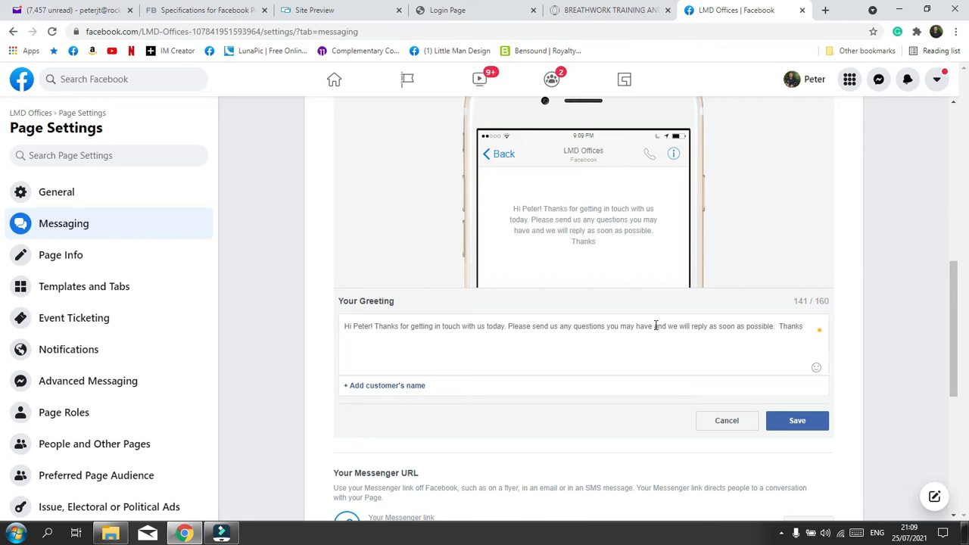
Try to sign off the greeting with a first name and "UKO Serviced", and to insert the recipient's first-name placeholder.
type("Tony UKO Serviced")
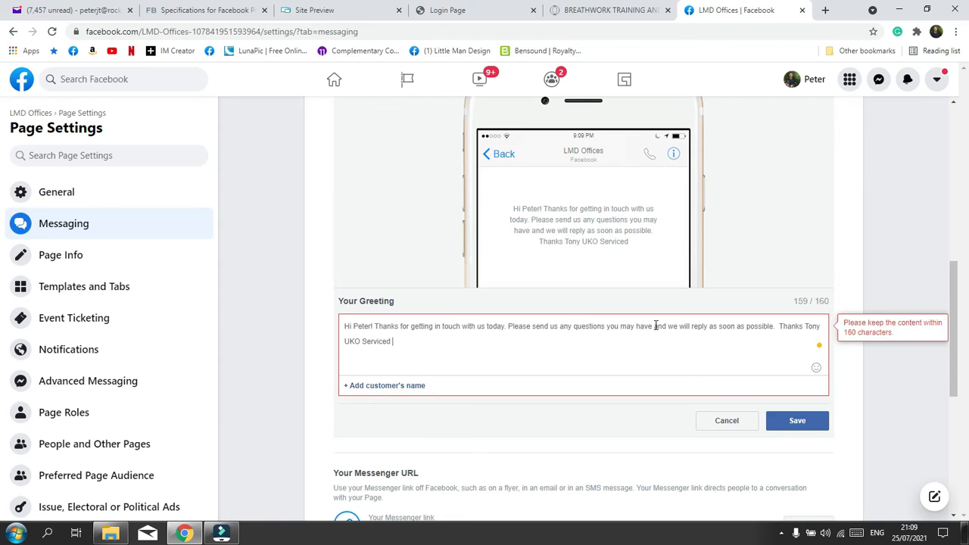
left_click(416, 386)
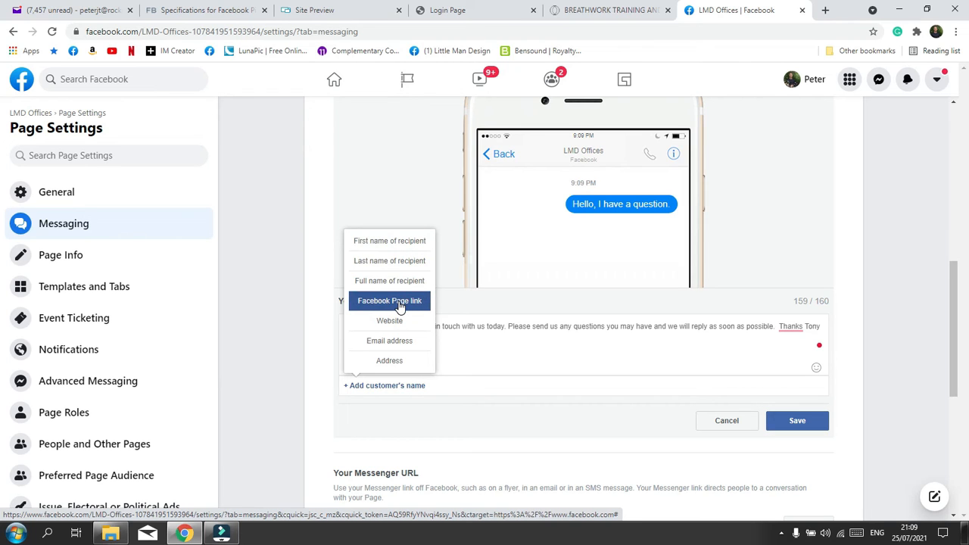
left_click(400, 238)
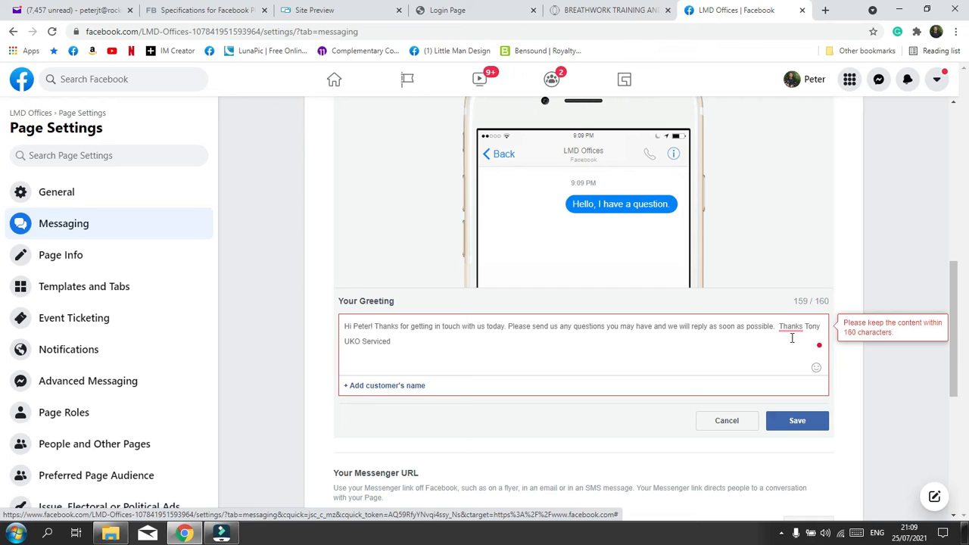
Delete the sign-off starting with "Thanks" from the end of the greeting and save the greeting.
left_click_drag(426, 346, 773, 331)
key("BackSpace")
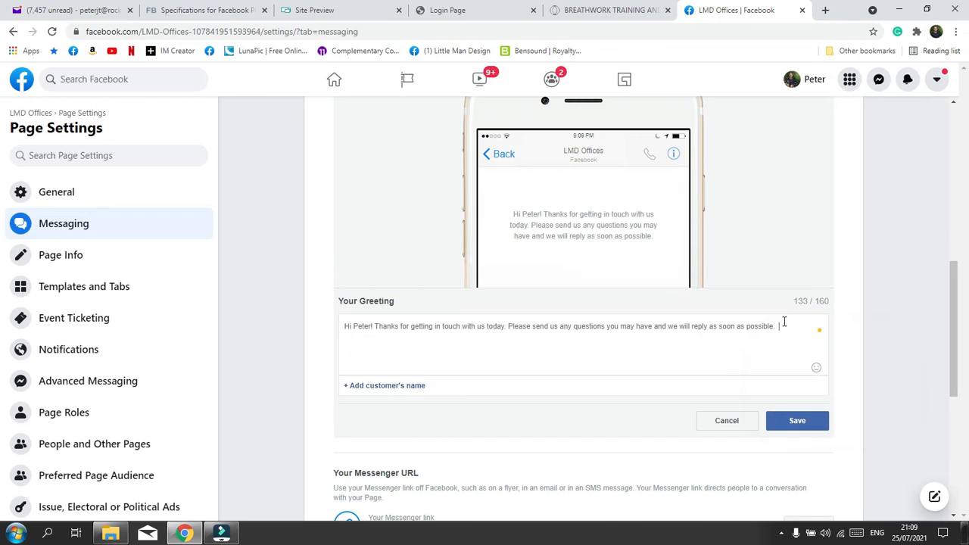
left_click(800, 423)
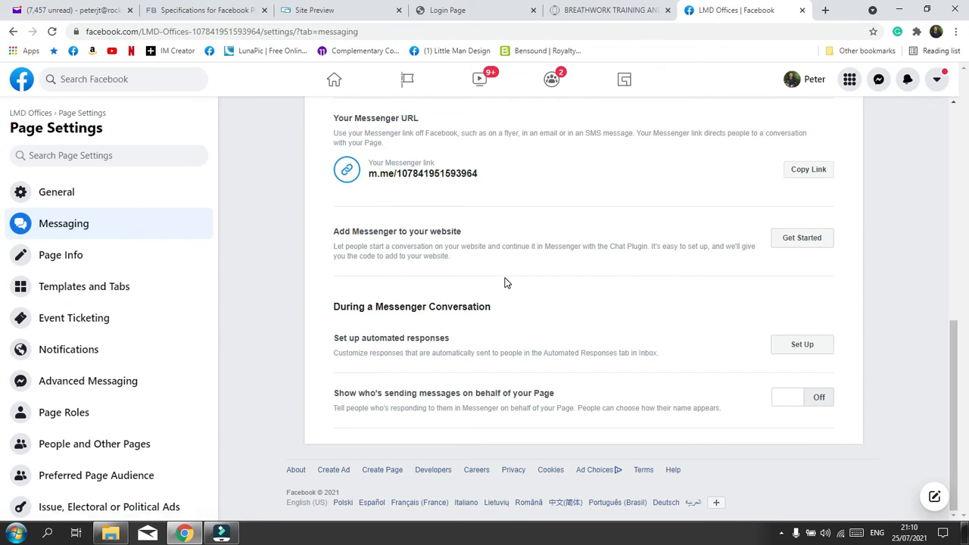
Open the Page info, fill in the phone number and address from a saved autofill entry, and review the remaining fields.
left_click(94, 262)
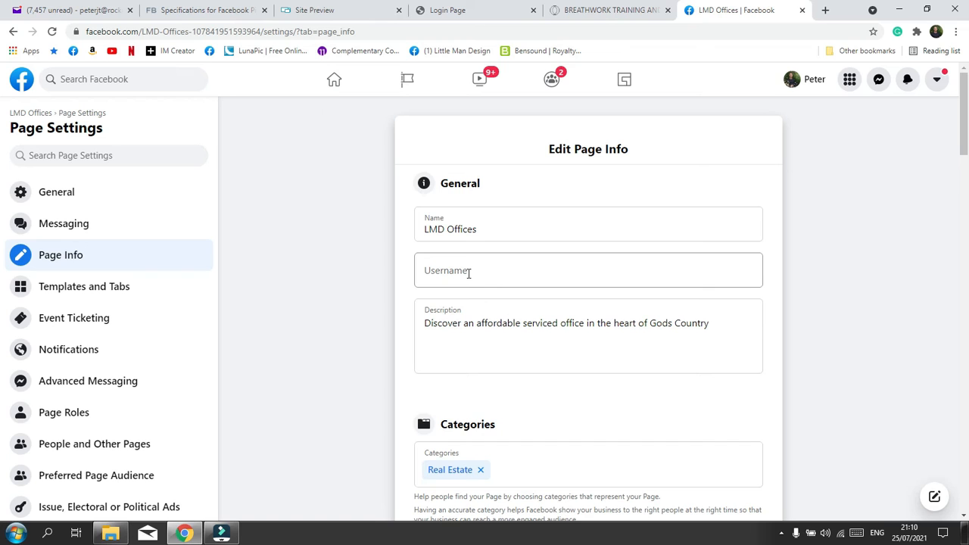
scroll(469, 272, "down", 1)
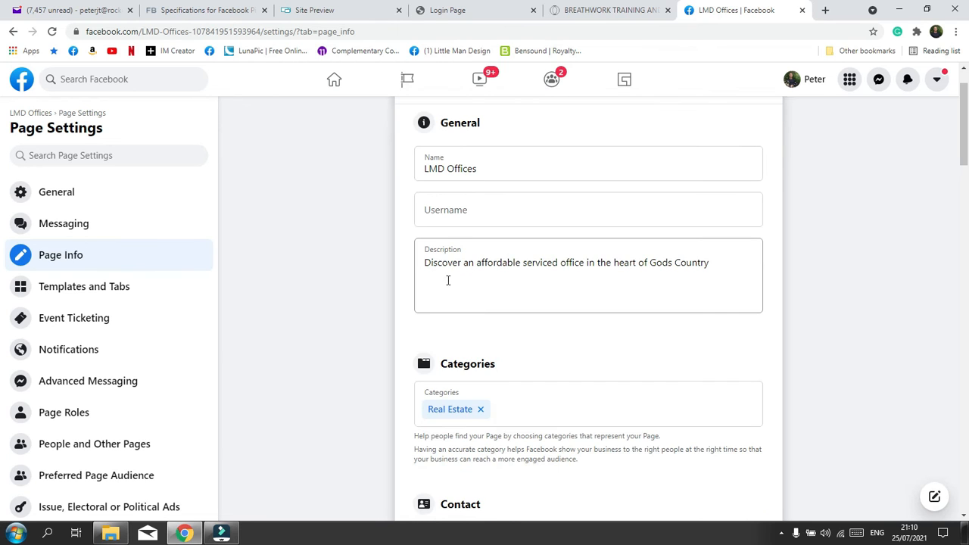
scroll(589, 263, "down", 5)
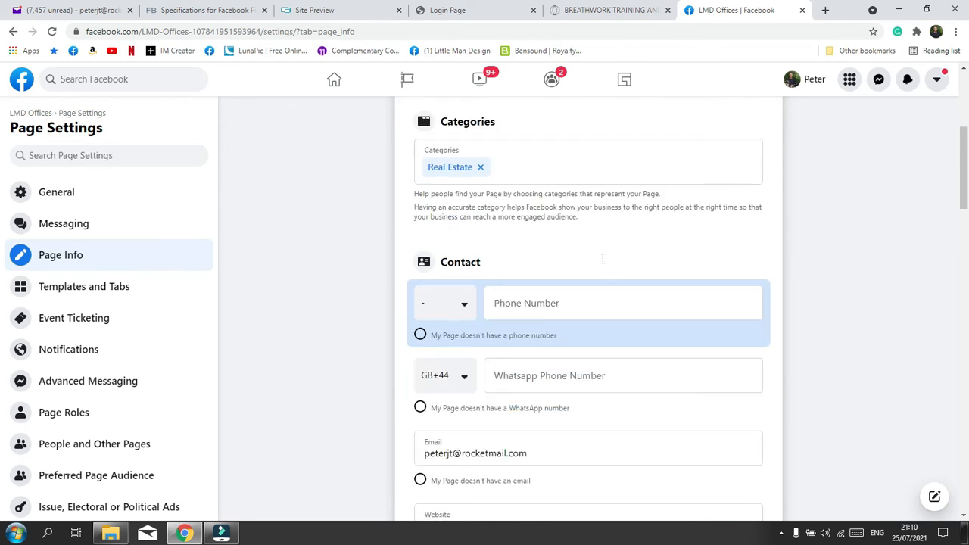
left_click(543, 187)
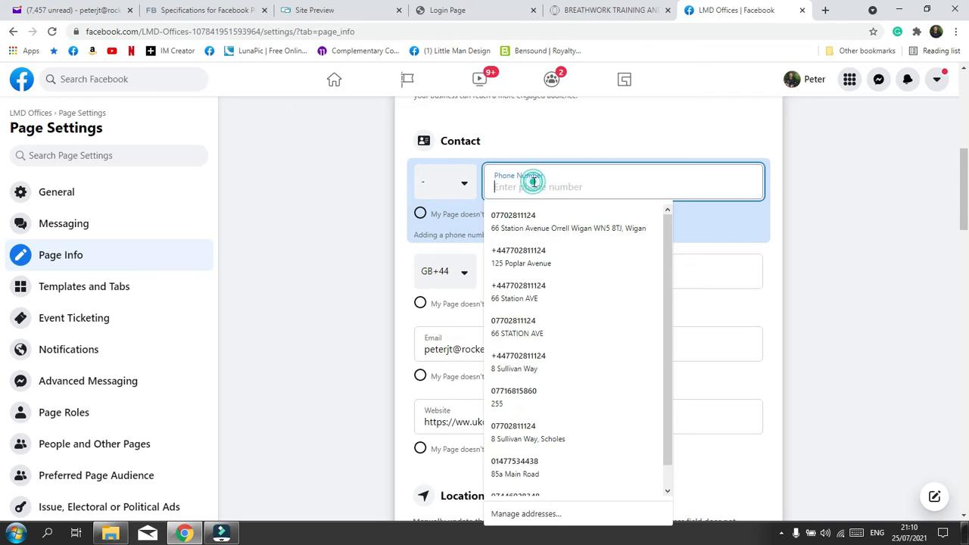
left_click(532, 220)
scroll(563, 235, "down", 2)
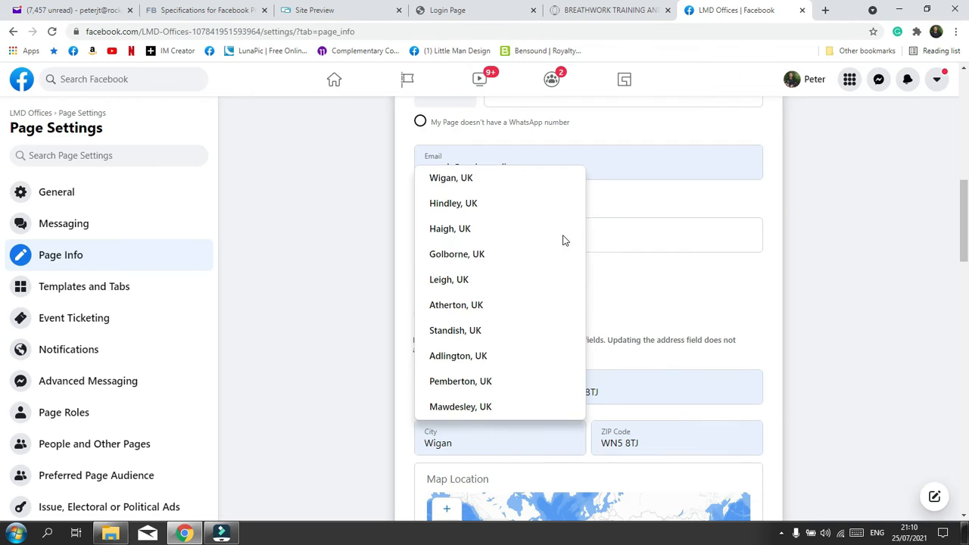
left_click(638, 204)
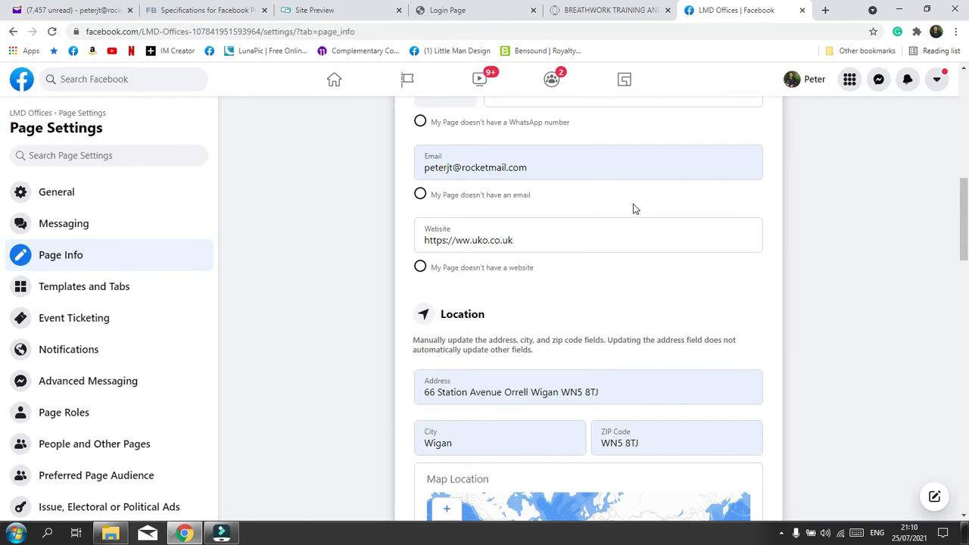
scroll(634, 209, "down", 12)
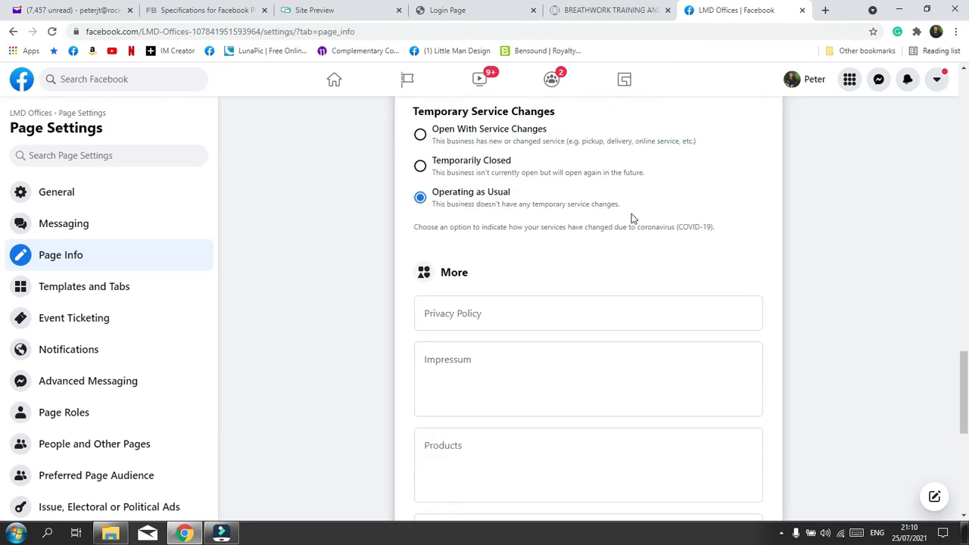
scroll(633, 218, "down", 5)
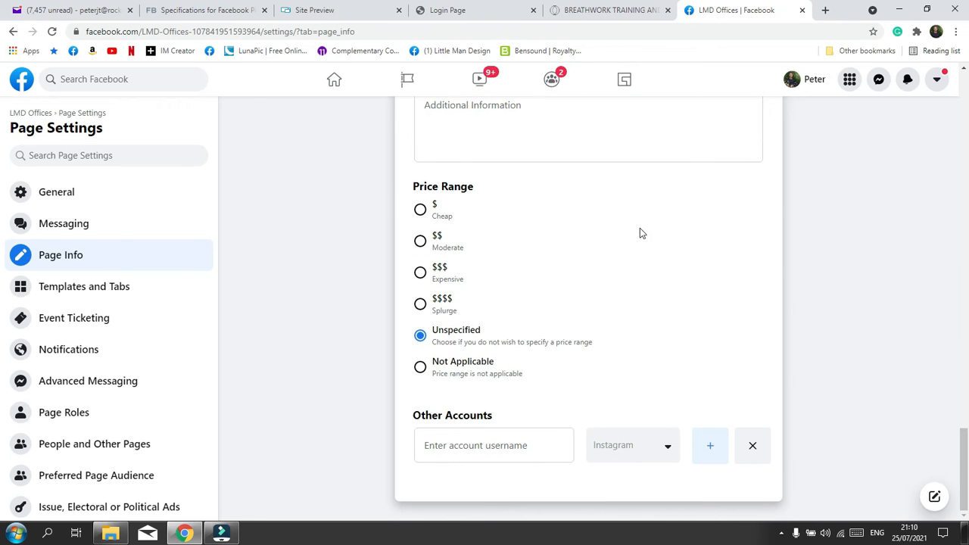
Open the Page's Advanced Messaging settings and review them from connected apps to feature availability.
left_click(130, 379)
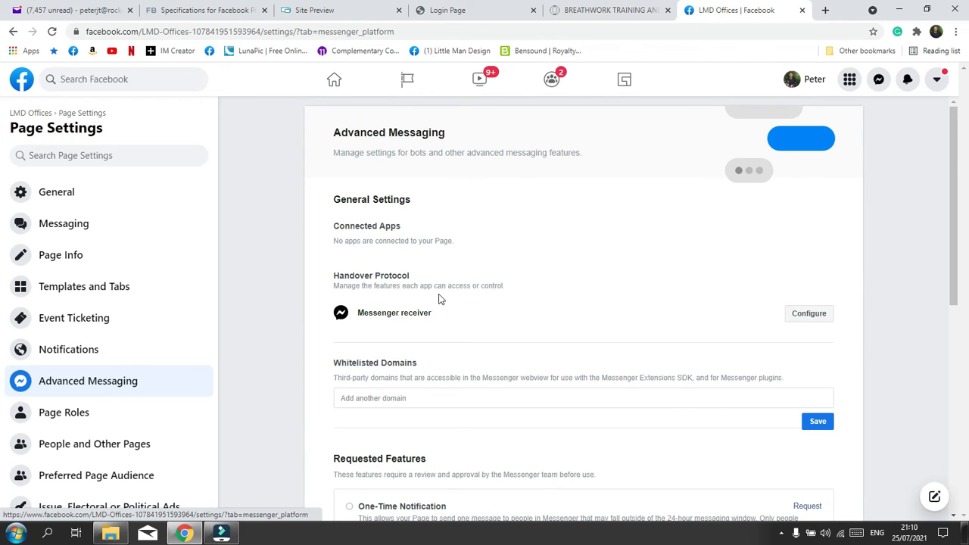
scroll(552, 251, "down", 6)
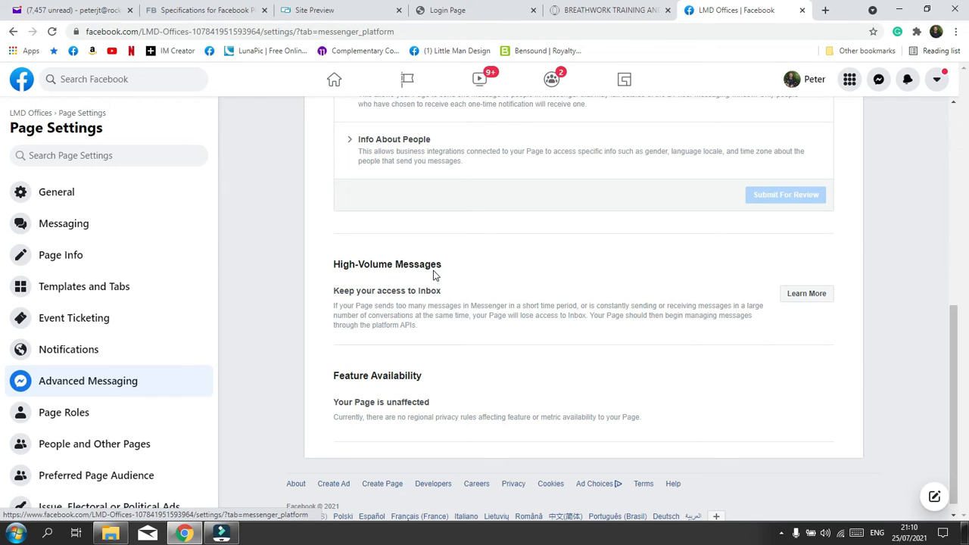
Open the Page Roles settings, try Admin for a new role before returning it to Editor, and review the existing roles.
scroll(187, 376, "down", 1)
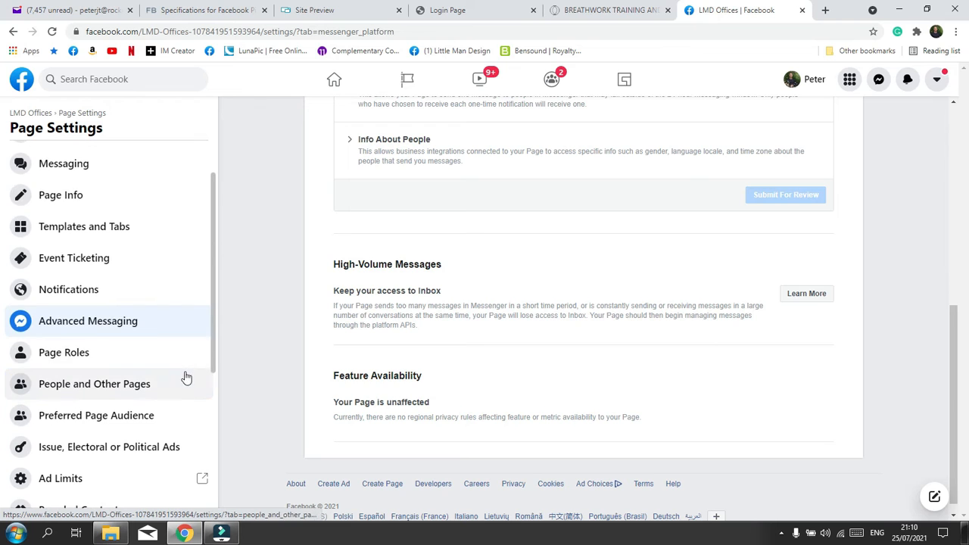
left_click(121, 361)
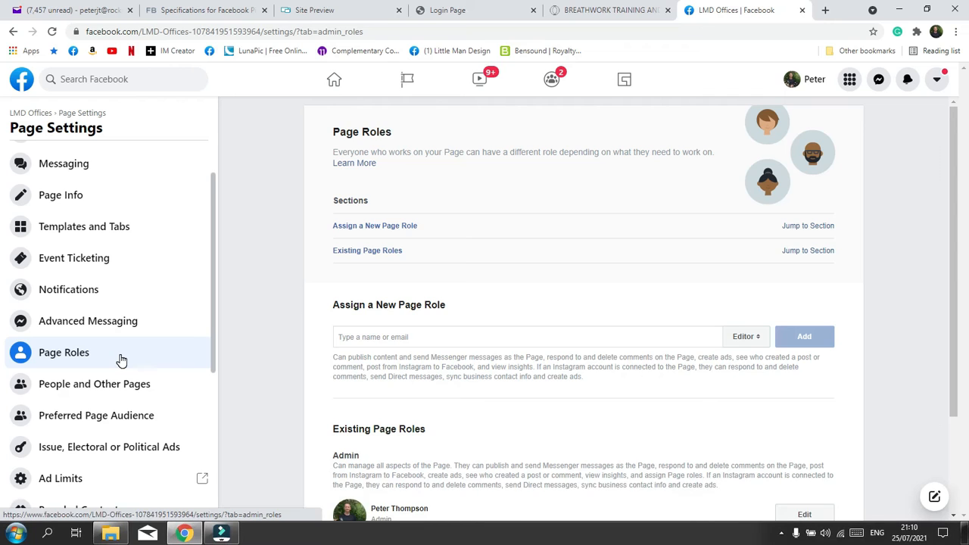
left_click(739, 339)
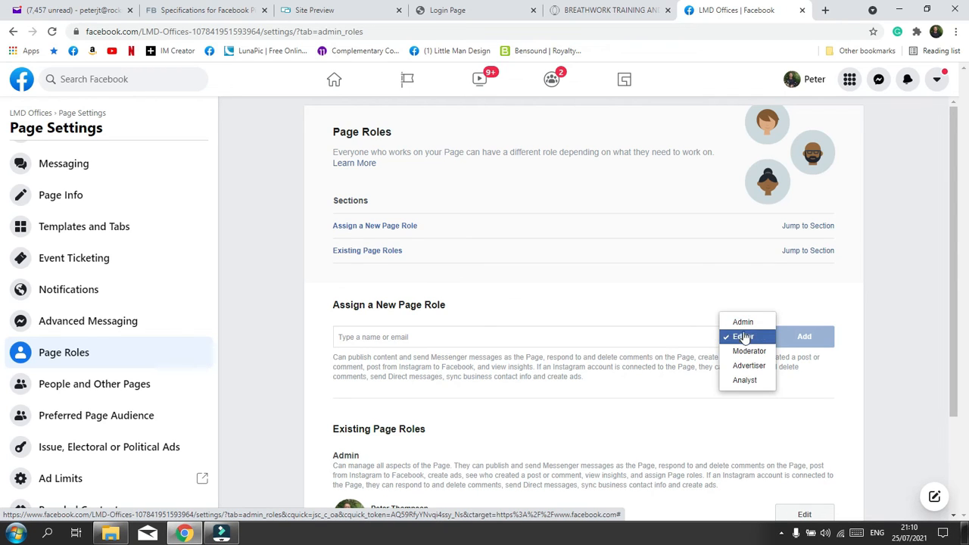
left_click(744, 323)
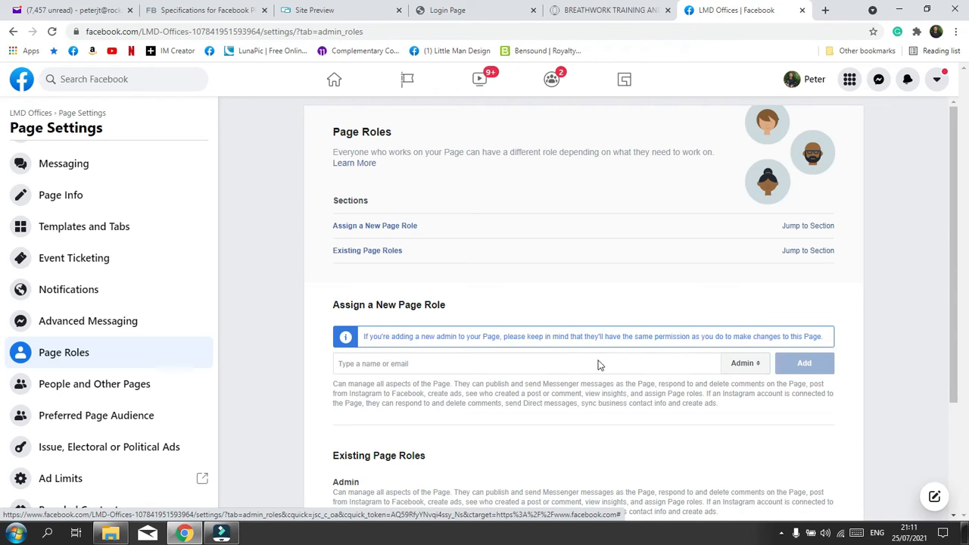
left_click(743, 362)
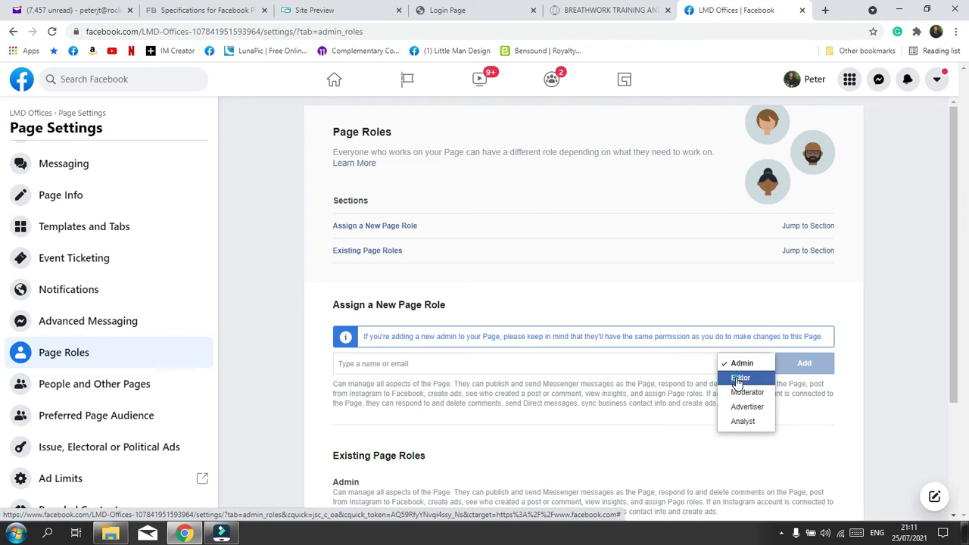
left_click(732, 377)
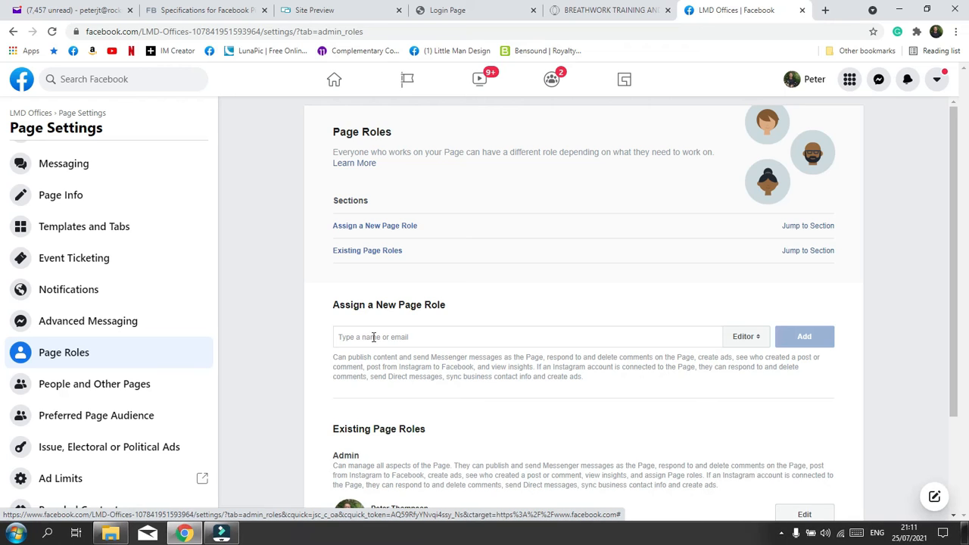
scroll(424, 354, "down", 3)
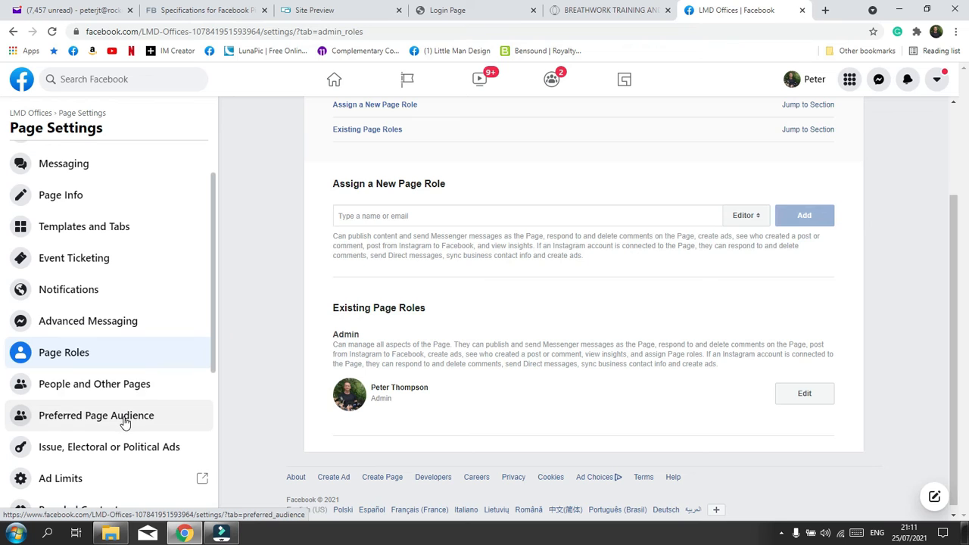
Look through the remaining settings categories and open the Page Management History.
scroll(125, 423, "down", 3)
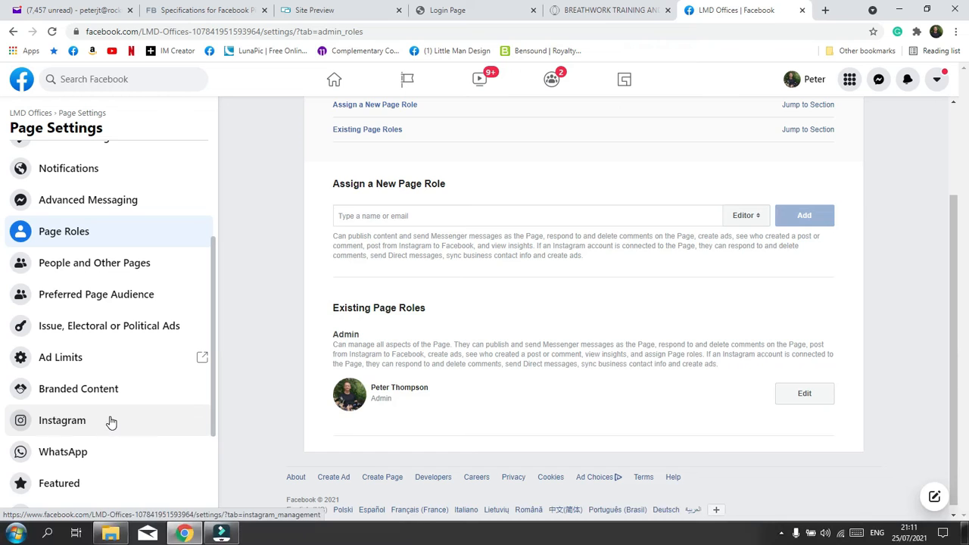
scroll(110, 422, "down", 2)
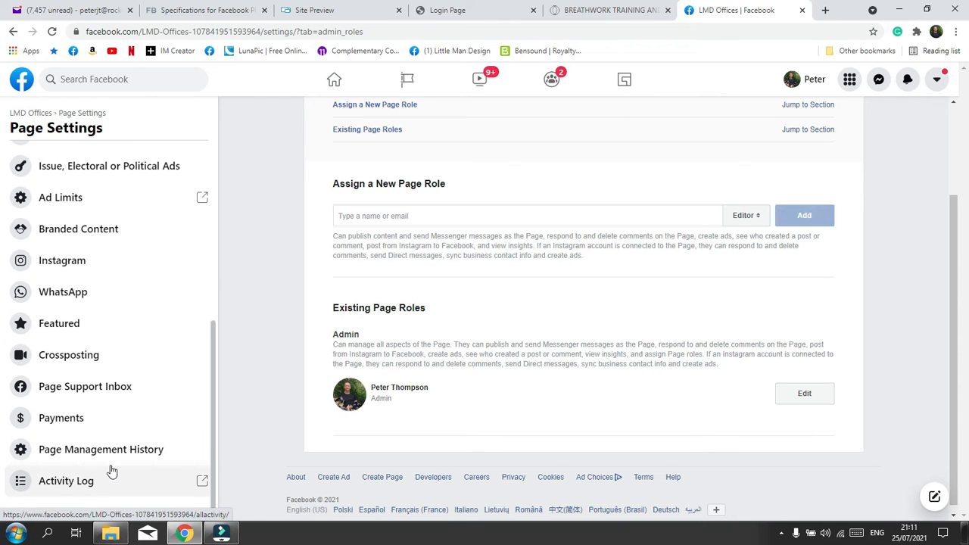
left_click(115, 452)
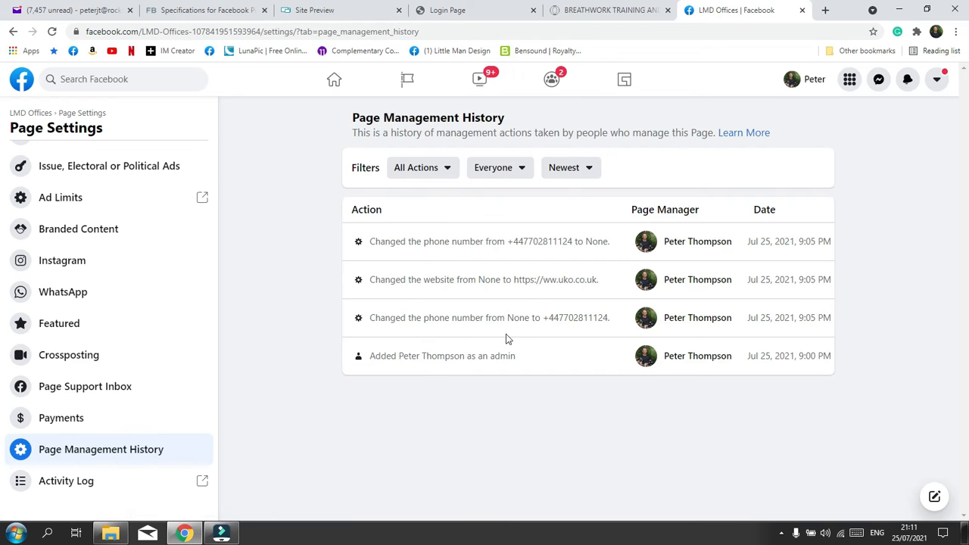
Return to the LMD Offices Page's home and dismiss the offer to connect the Page to WhatsApp.
scroll(171, 361, "up", 5)
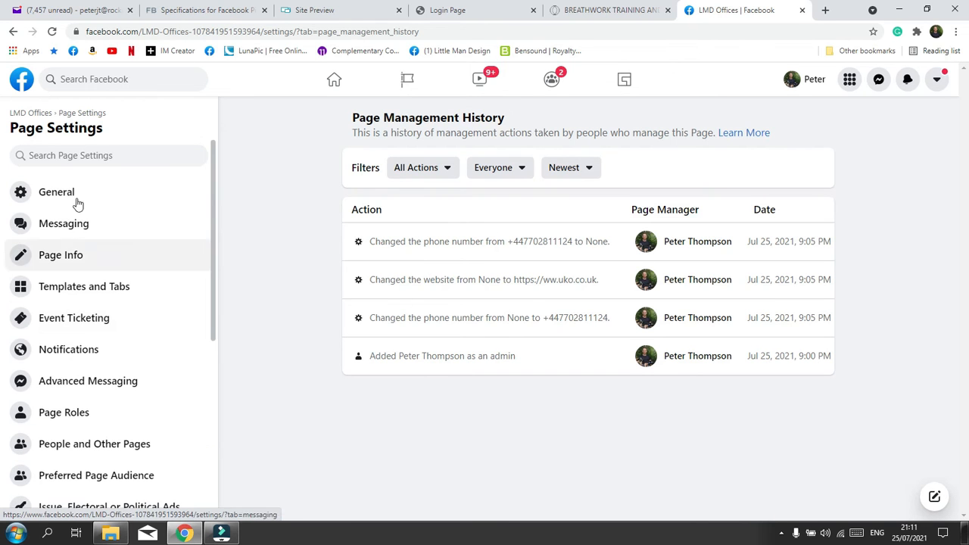
left_click(30, 113)
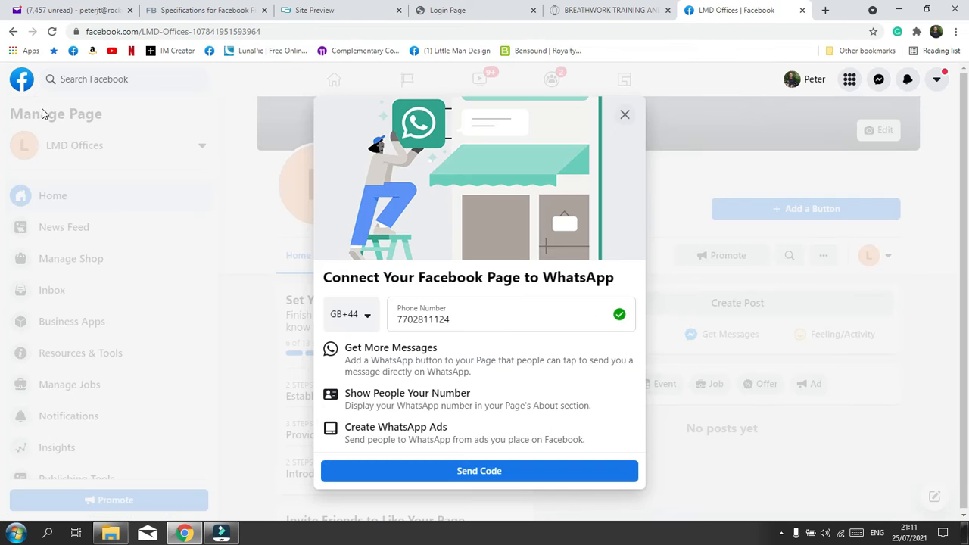
left_click(625, 115)
left_click(598, 361)
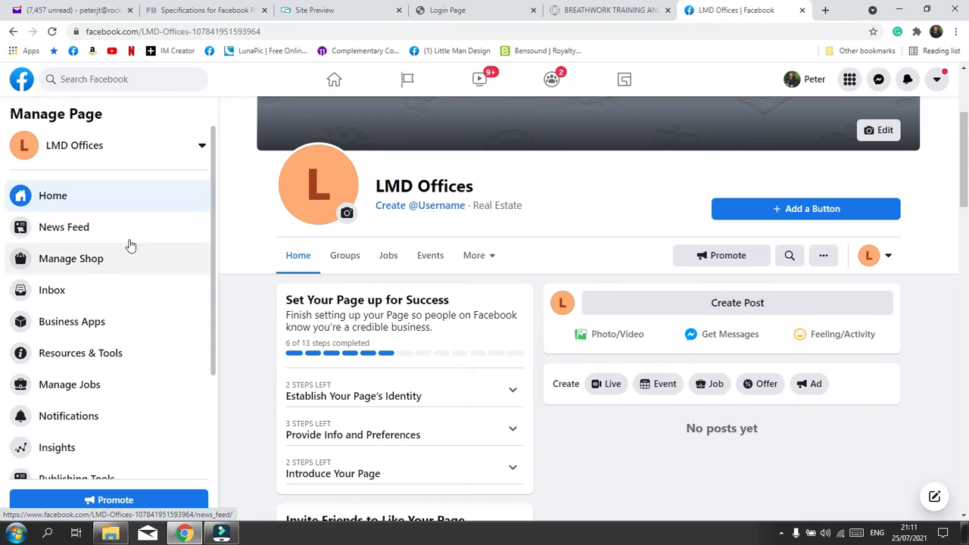
Open the Templates and Tabs section of the Page's settings and review the list of tabs.
scroll(129, 244, "down", 2)
left_click(83, 463)
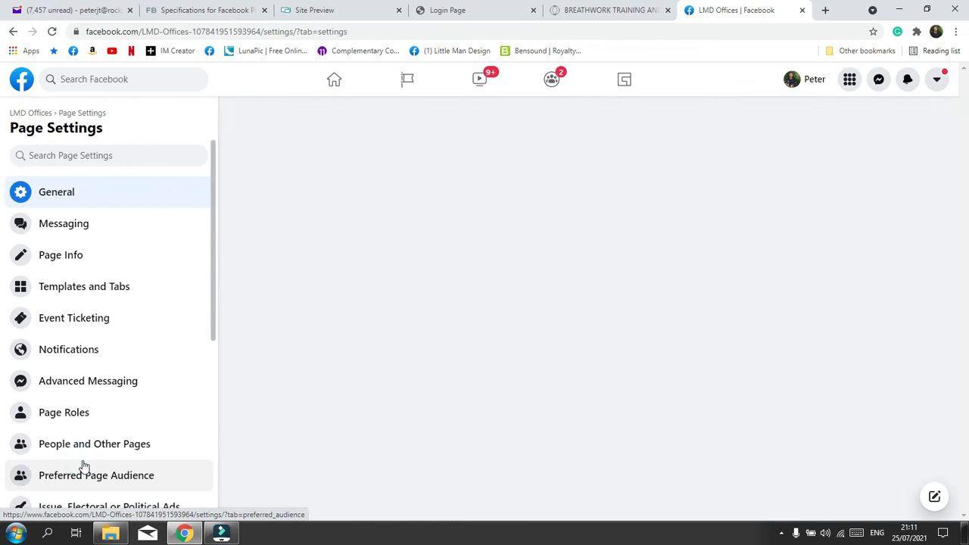
left_click(101, 292)
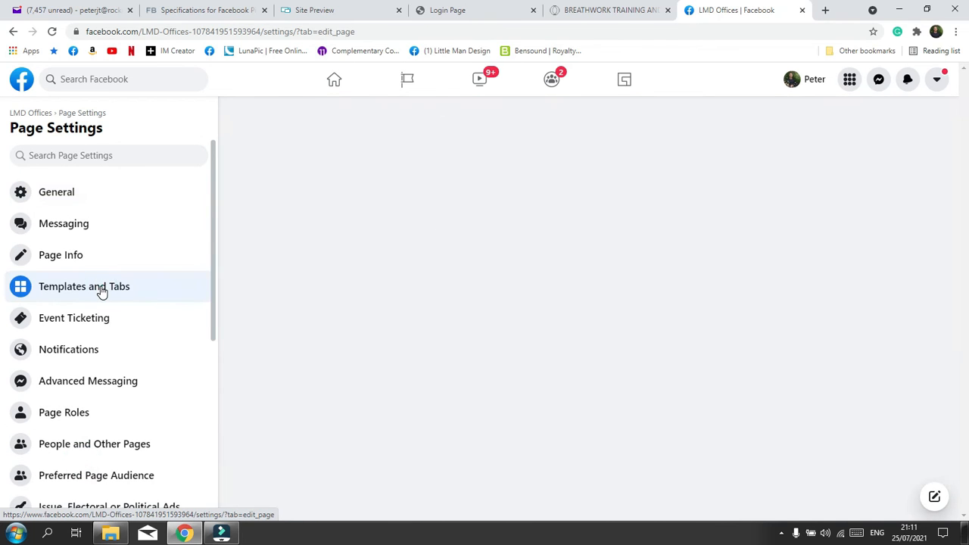
scroll(624, 338, "down", 2)
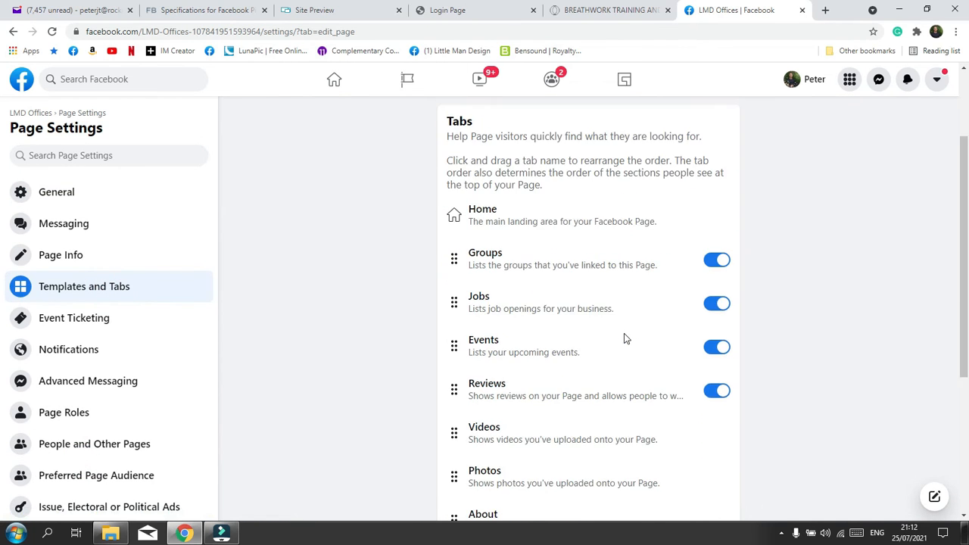
Turn off the Groups, Jobs and Events tabs of the Page and turn on the Services tab.
left_click(713, 267)
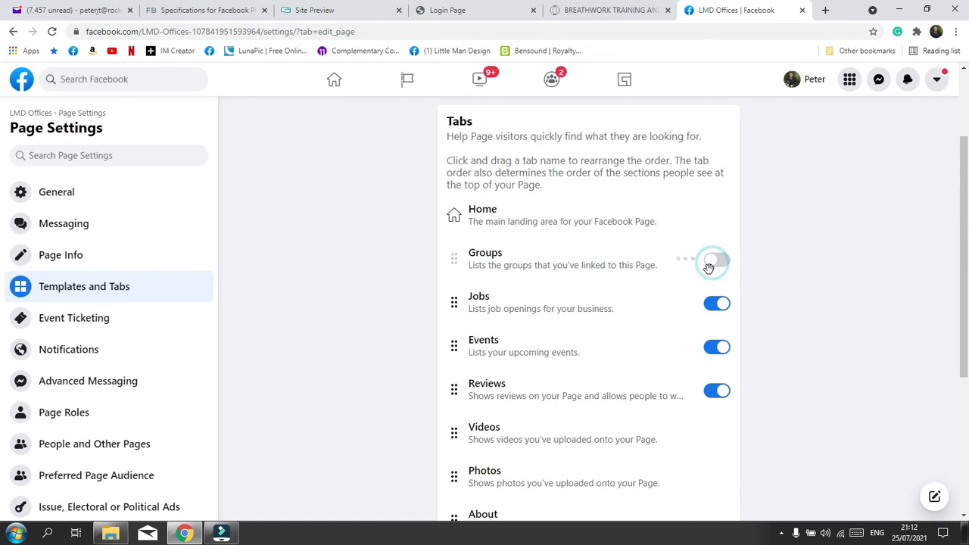
left_click(713, 313)
left_click(712, 351)
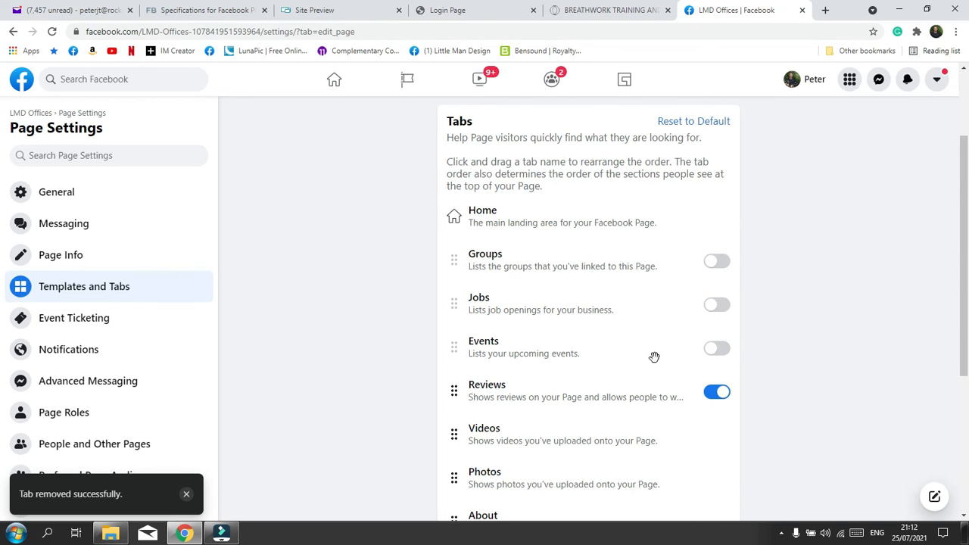
scroll(652, 358, "down", 4)
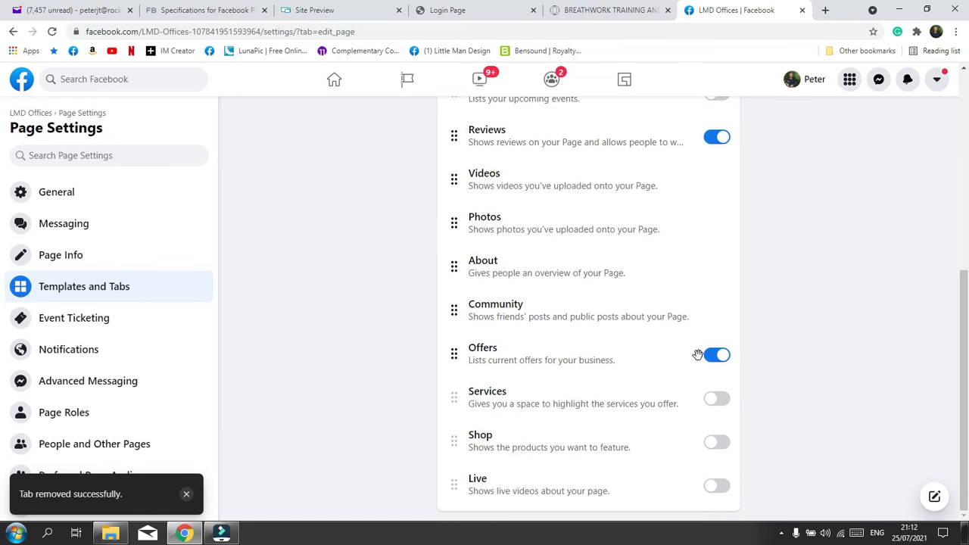
left_click(717, 400)
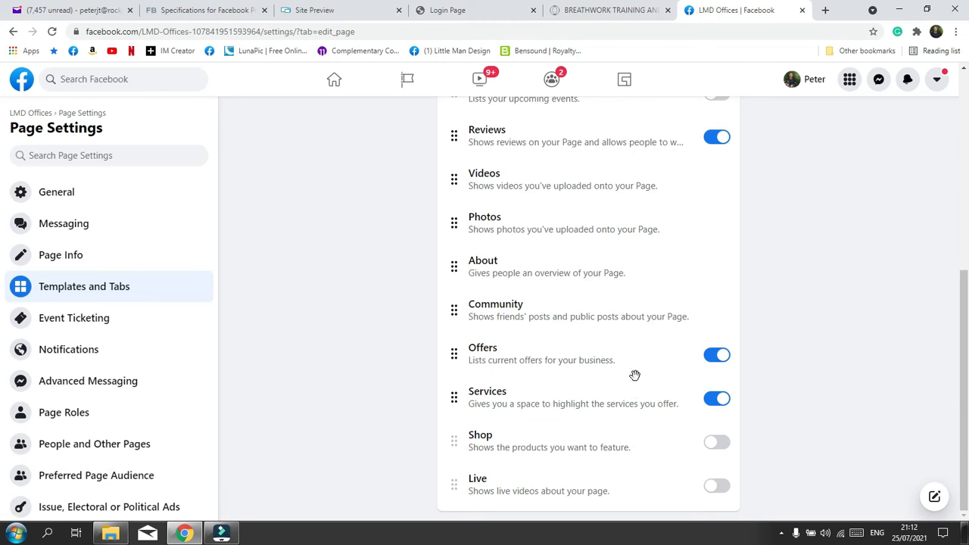
scroll(634, 374, "up", 5)
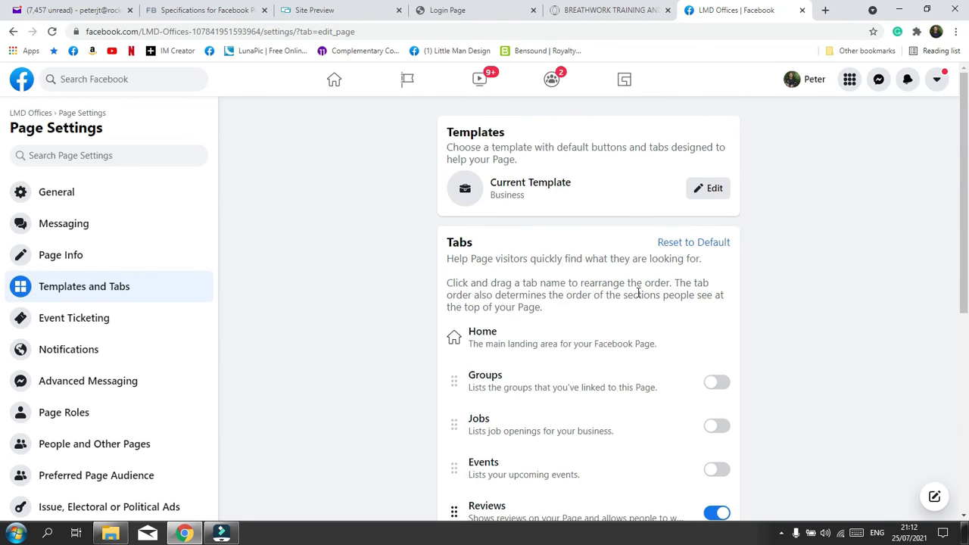
Return to the Page's home, dismiss the WhatsApp connection offer, and check which tabs the Page offers, including the overflow ones.
left_click(43, 113)
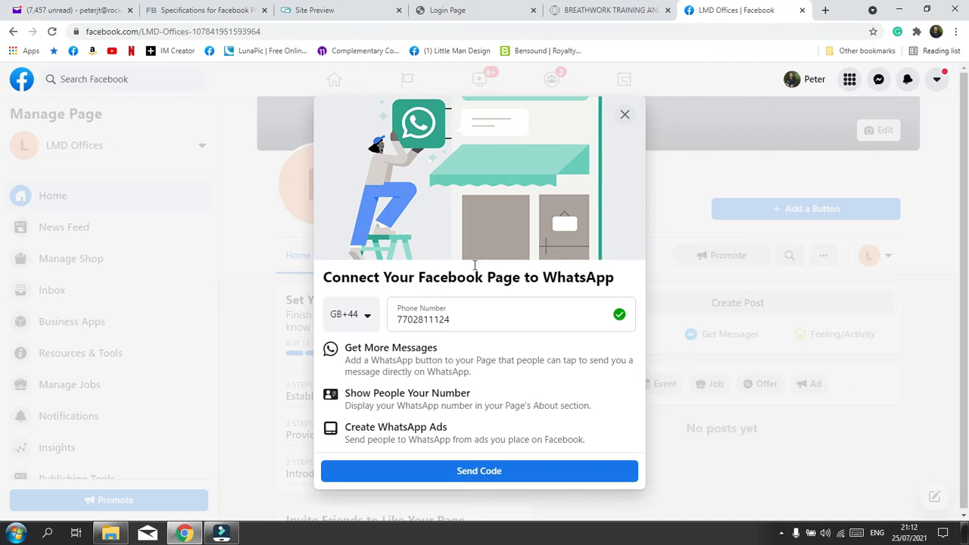
left_click(624, 114)
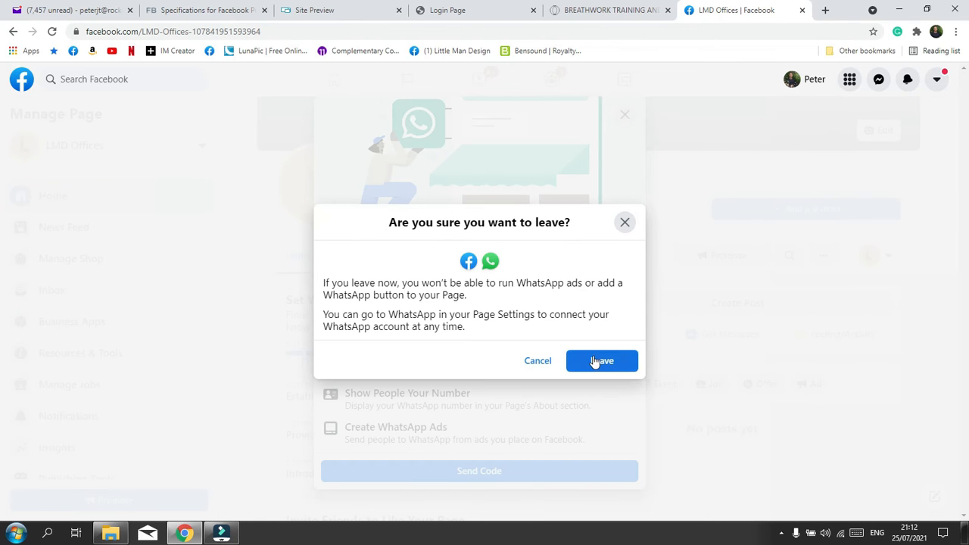
left_click(597, 361)
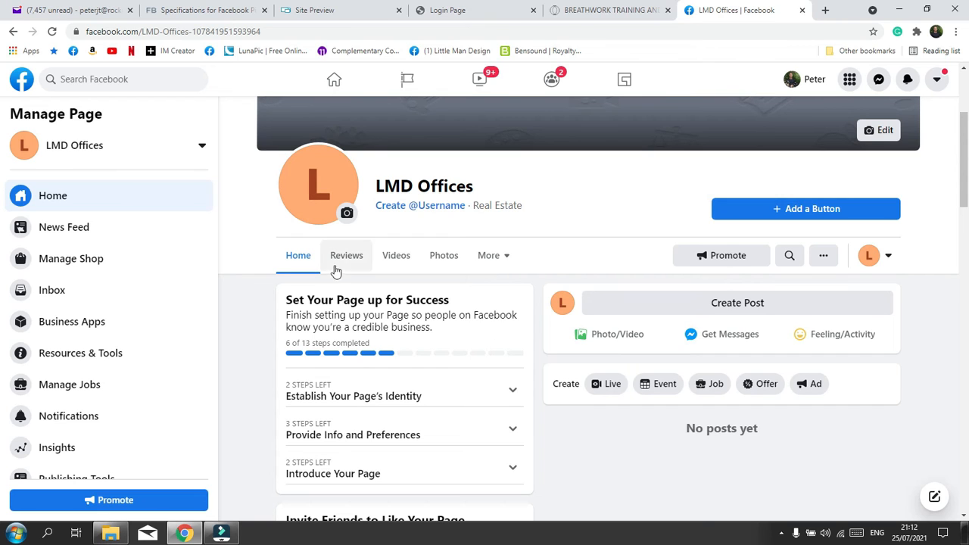
left_click(501, 258)
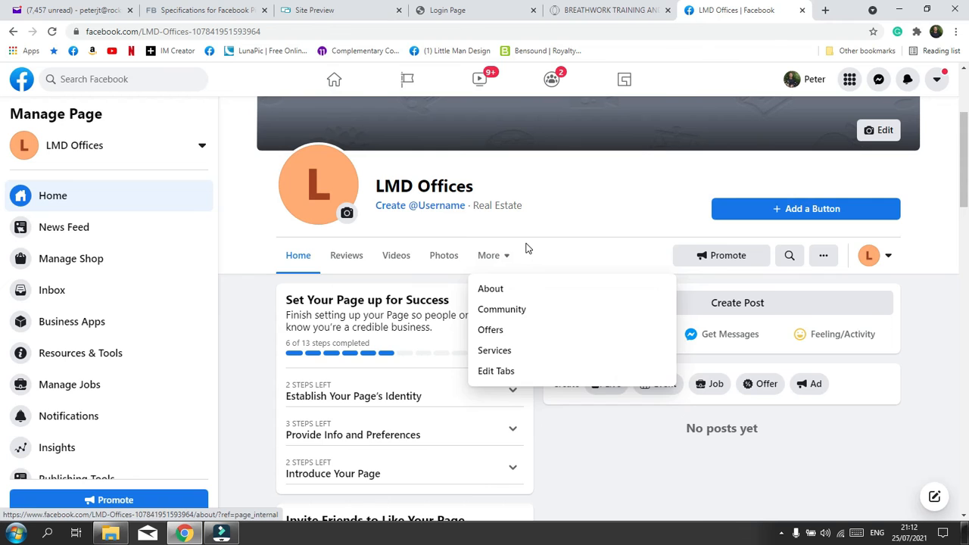
left_click(527, 246)
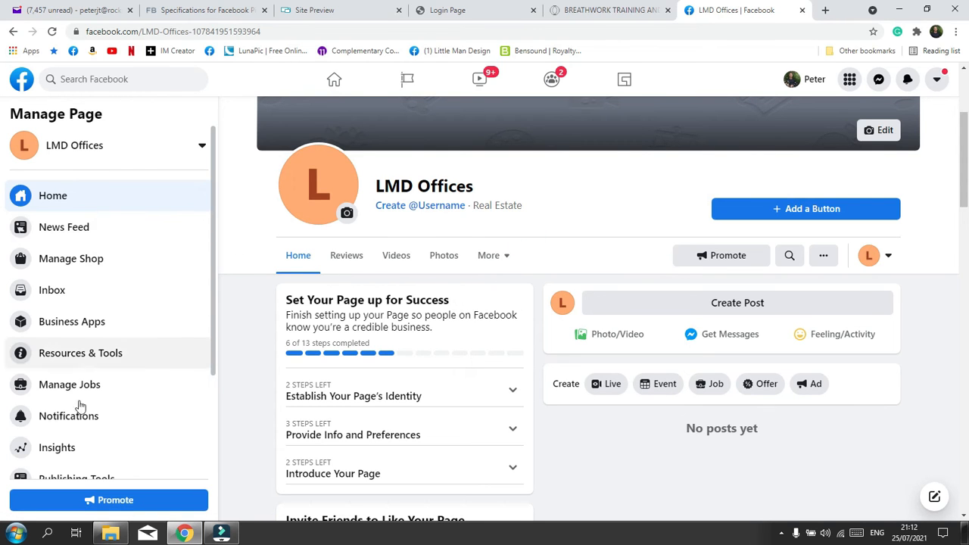
Reopen the Templates and Tabs settings and move the Services tab directly below Home.
scroll(81, 416, "down", 2)
left_click(80, 457)
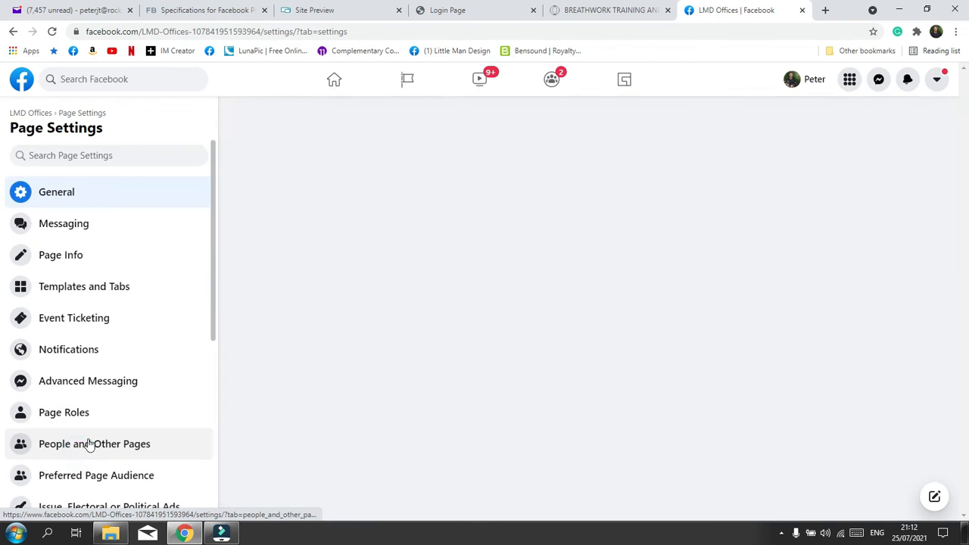
left_click(121, 287)
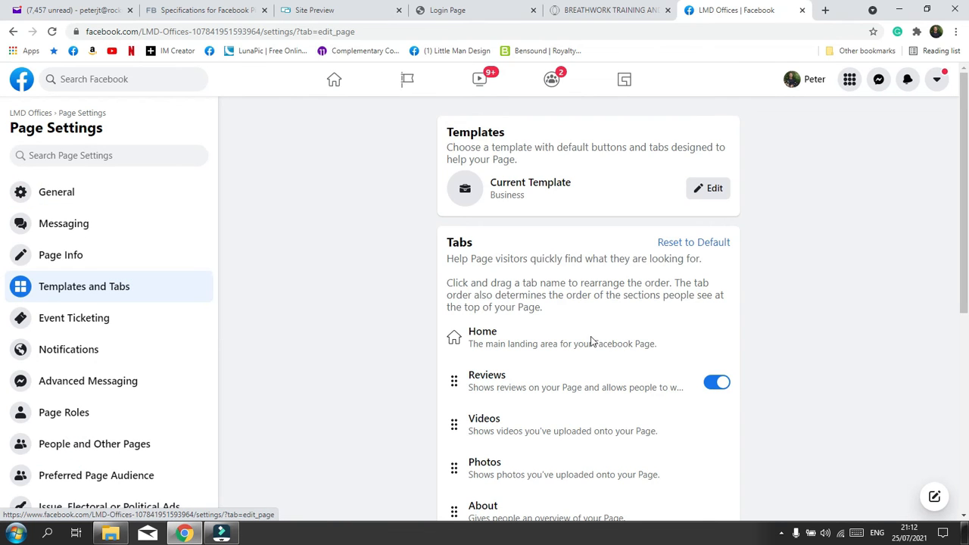
scroll(636, 366, "down", 2)
scroll(634, 367, "down", 1)
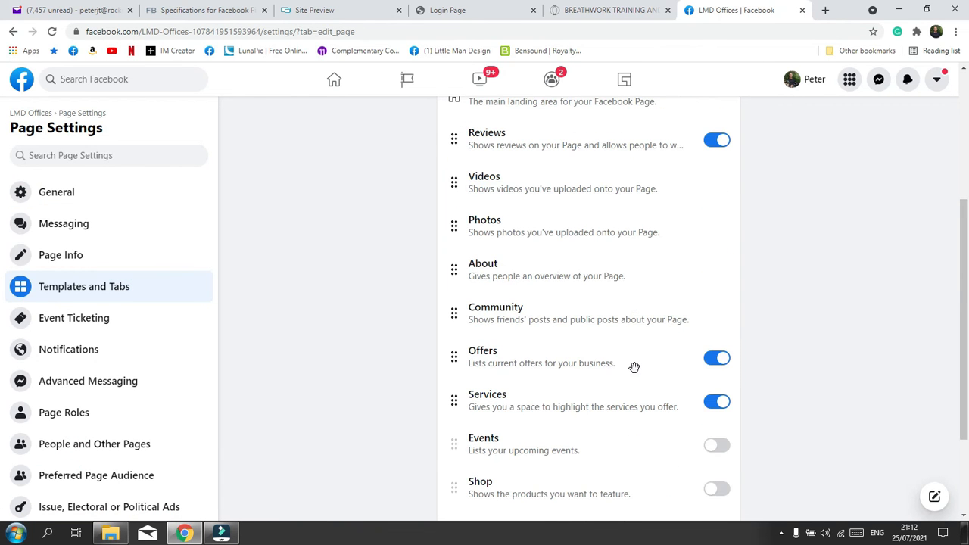
left_click_drag(454, 403, 474, 133)
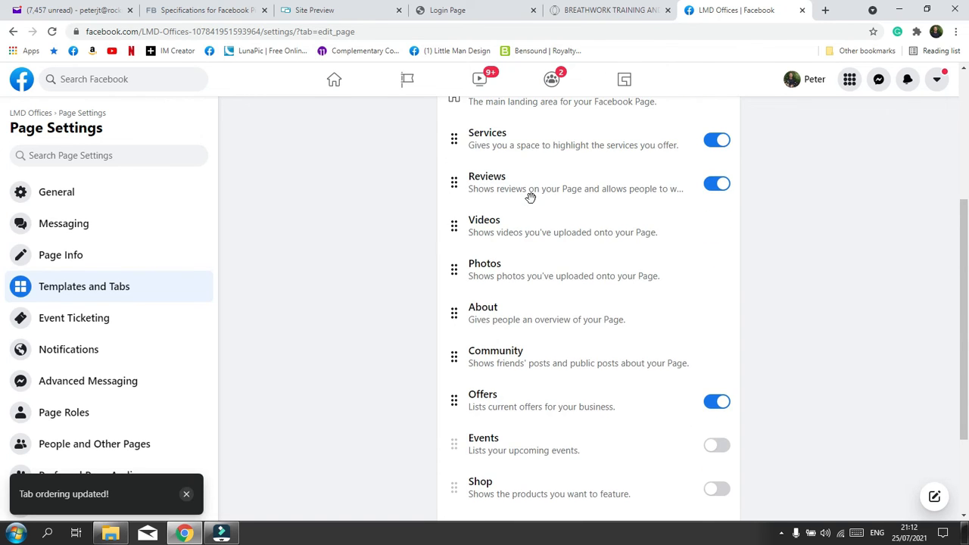
Move the About tab directly below Home and the Videos tab below Offers.
scroll(530, 197, "up", 2)
scroll(540, 216, "down", 1)
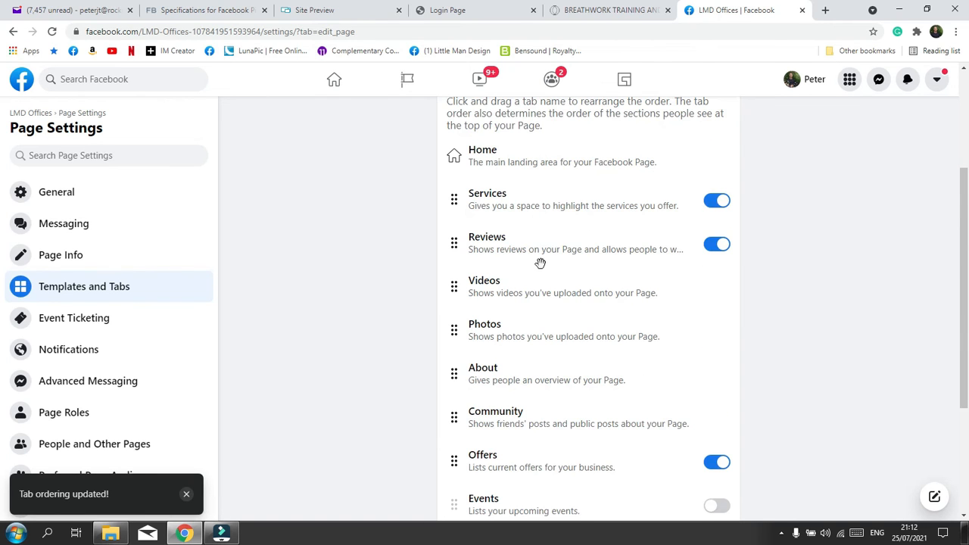
left_click_drag(455, 377, 459, 201)
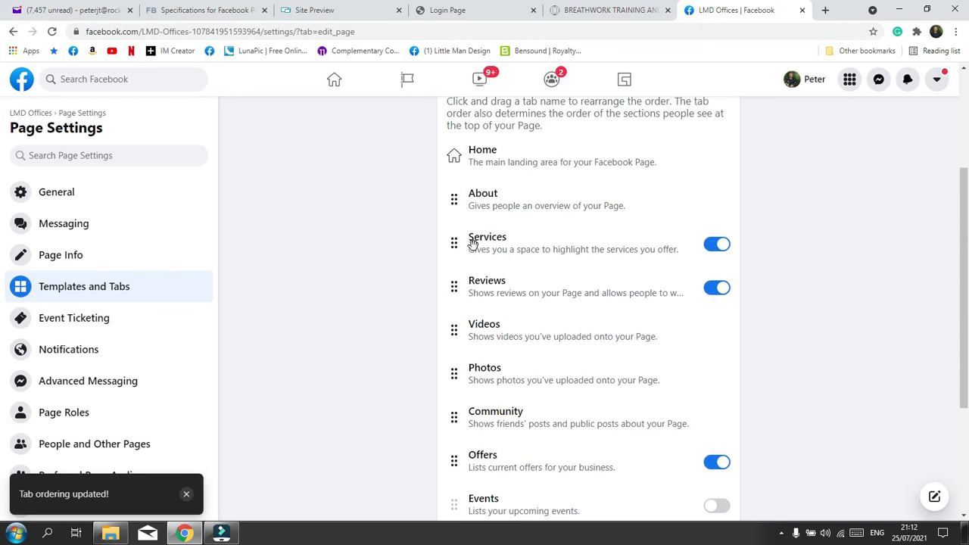
left_click_drag(455, 330, 456, 460)
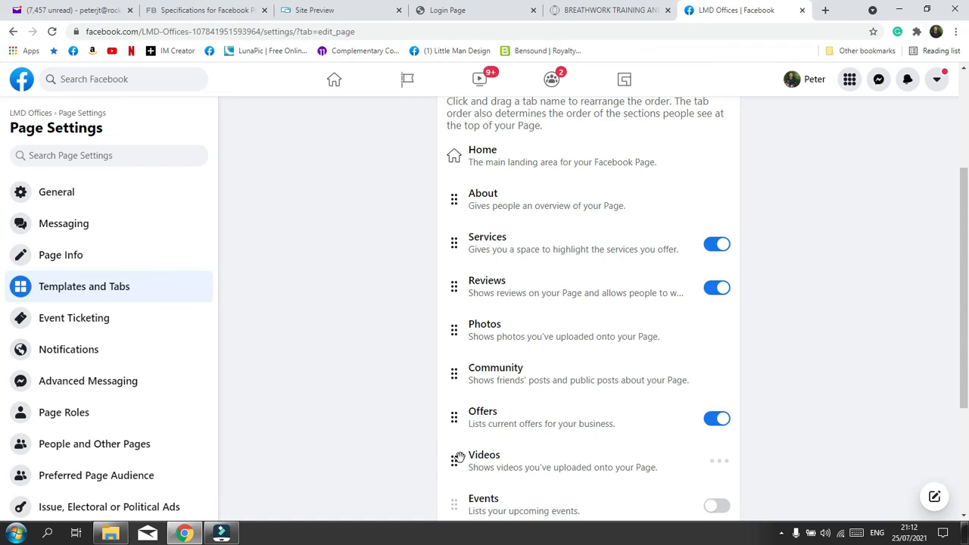
mouse_move(456, 287)
left_mouse_down()
mouse_move(456, 355)
mouse_move(446, 274)
mouse_move(452, 281)
left_mouse_up()
Go back to the Page's home, decline the WhatsApp connection, and review the tab order and the sections down the Page.
left_click(46, 113)
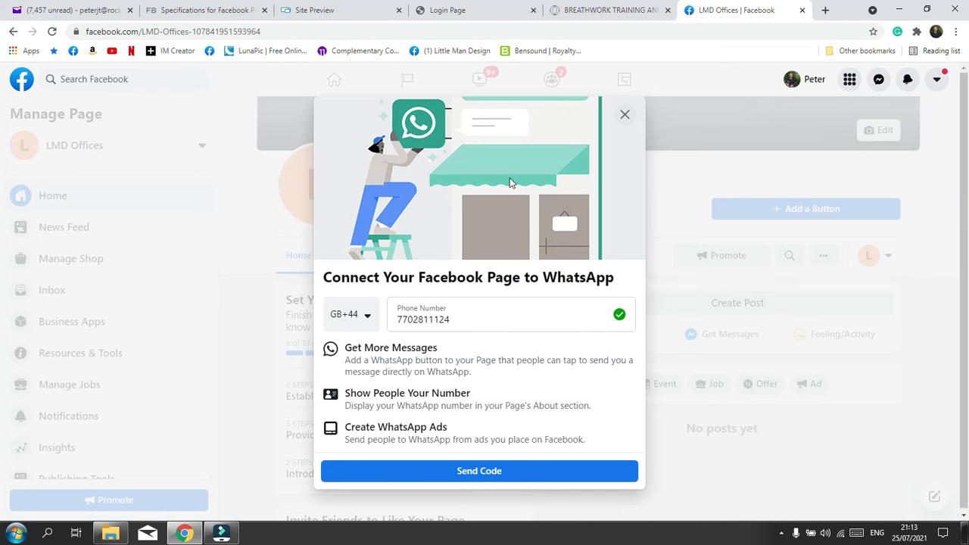
left_click(624, 114)
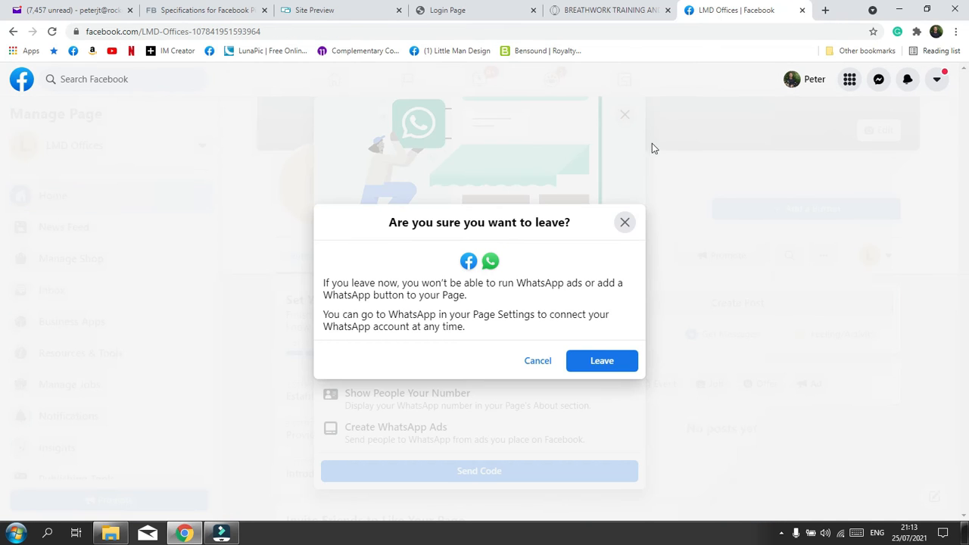
left_click(596, 360)
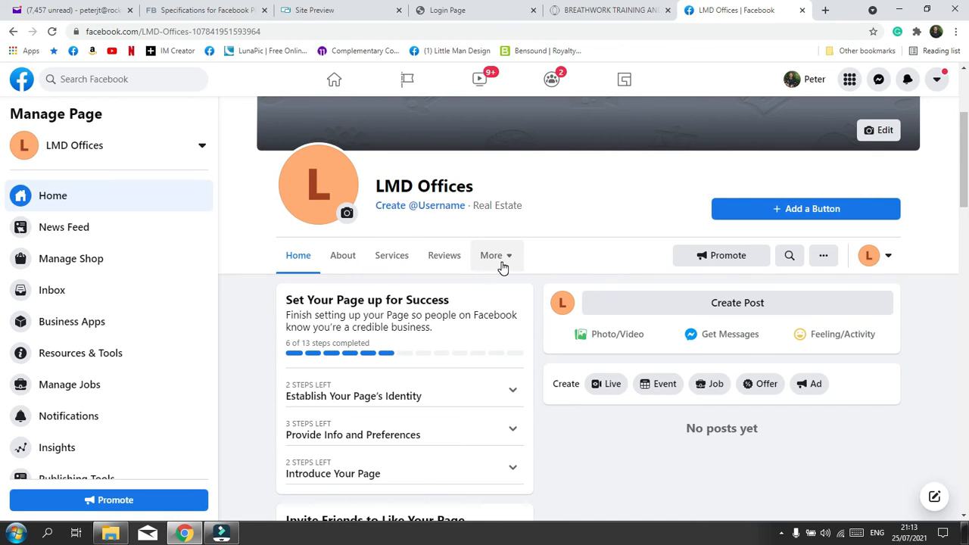
scroll(502, 266, "down", 5)
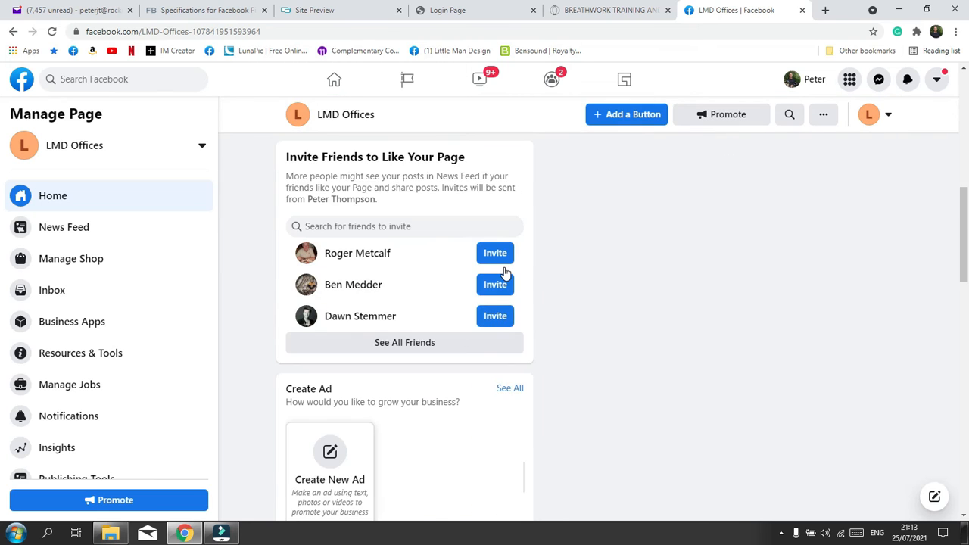
scroll(504, 273, "down", 4)
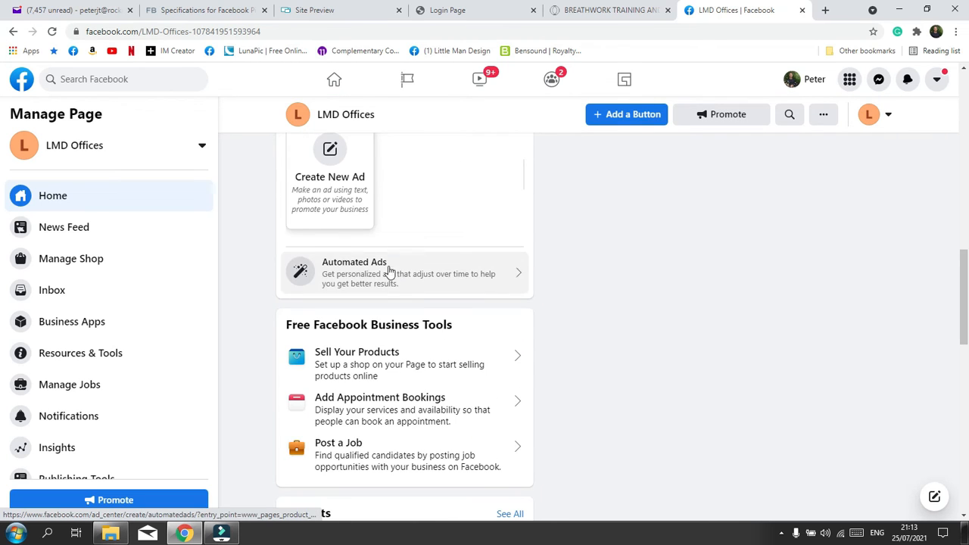
scroll(389, 295, "down", 3)
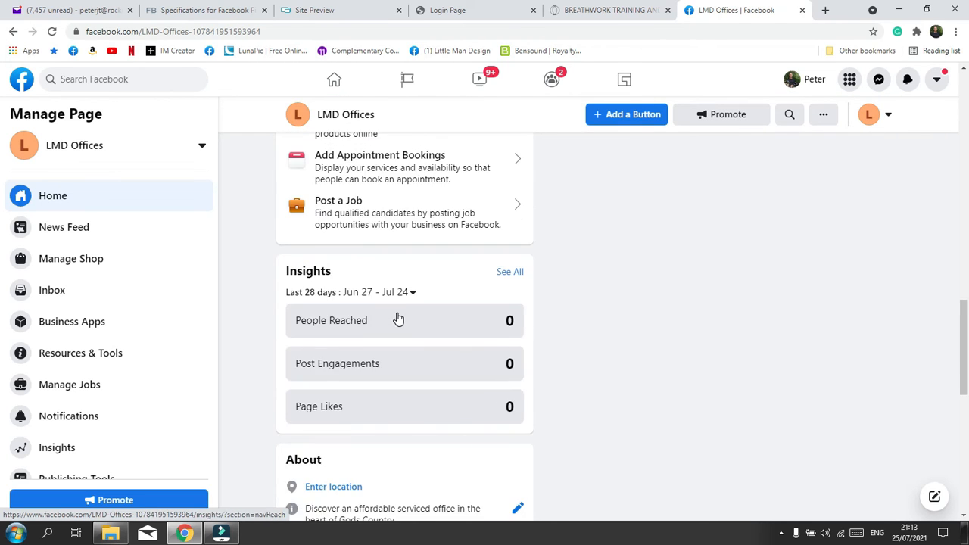
scroll(398, 319, "up", 15)
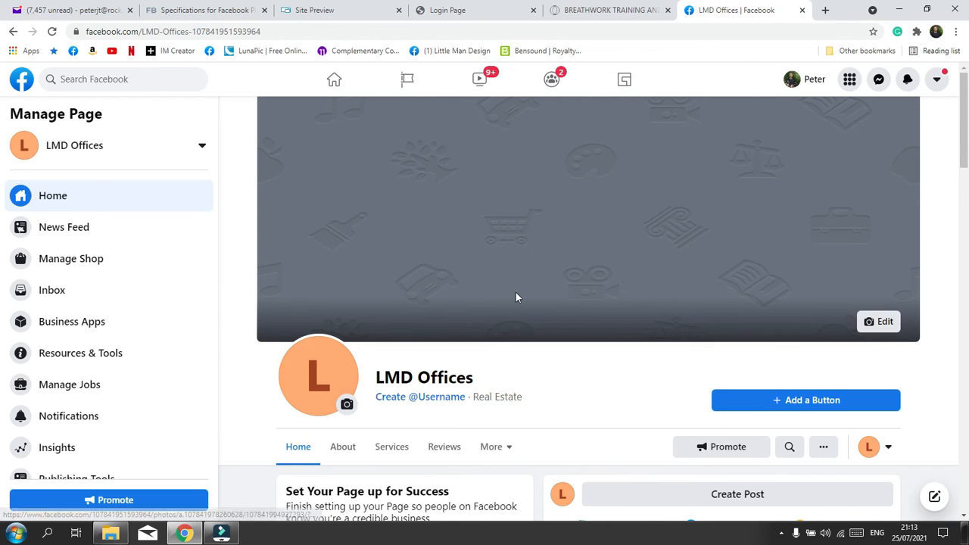
Start uploading a new profile picture for the Page and open the Clients 2021 folder on the Desktop.
left_click(347, 406)
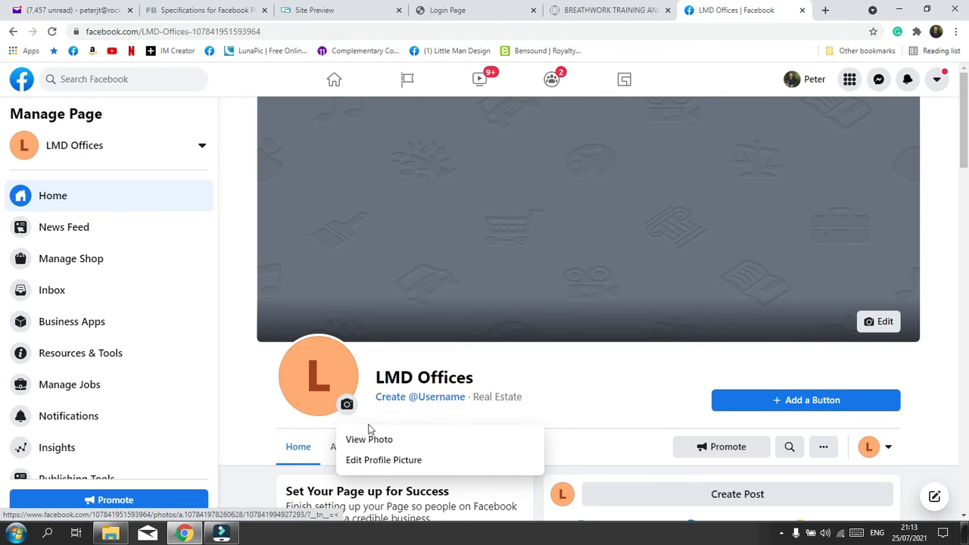
left_click(371, 463)
left_click(482, 261)
left_click(483, 262)
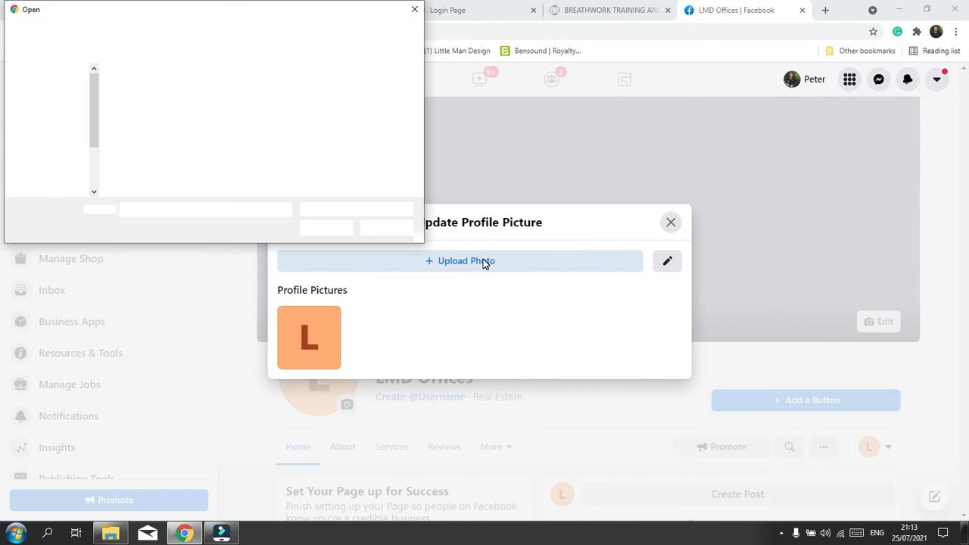
left_click(151, 84)
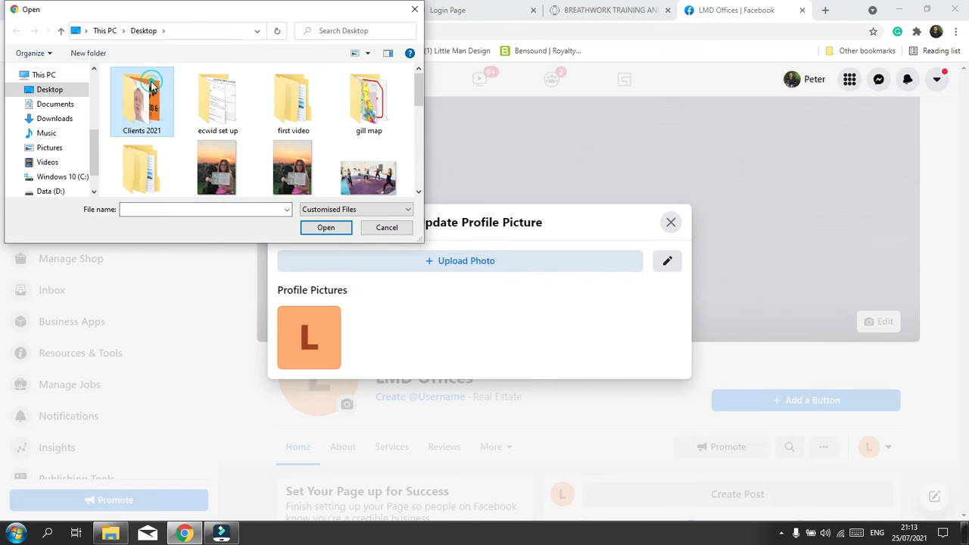
double_click(150, 84)
scroll(234, 123, "down", 15)
scroll(233, 124, "down", 20)
scroll(233, 125, "down", 5)
scroll(231, 125, "up", 20)
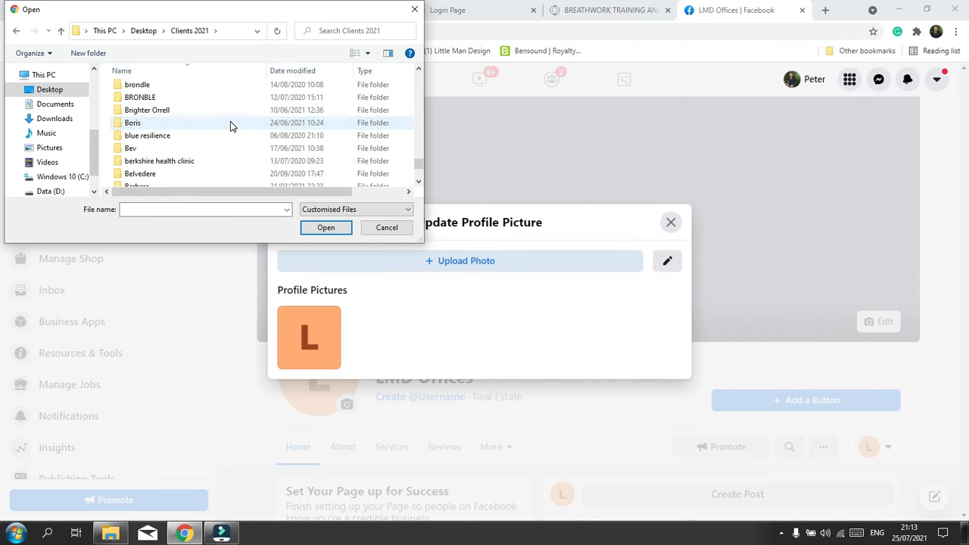
scroll(230, 126, "up", 15)
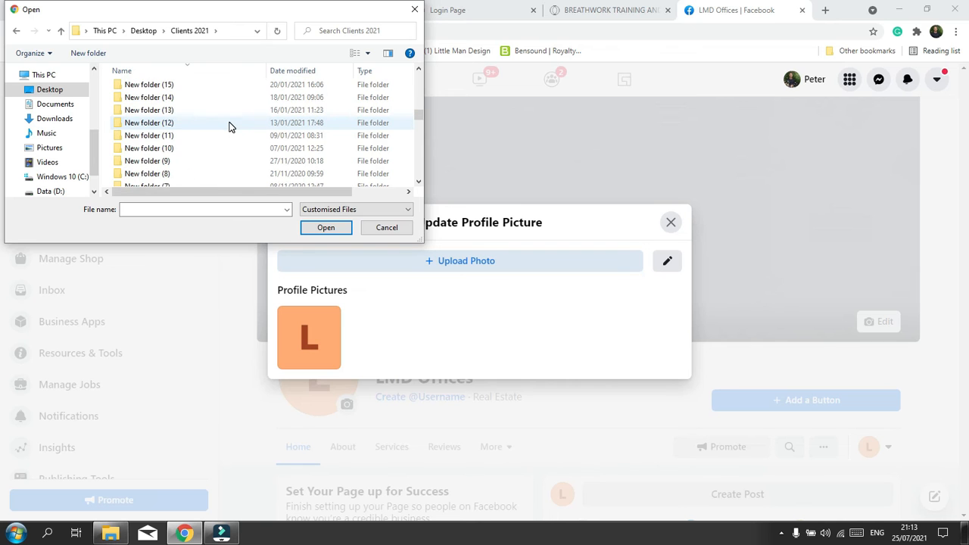
scroll(228, 125, "up", 5)
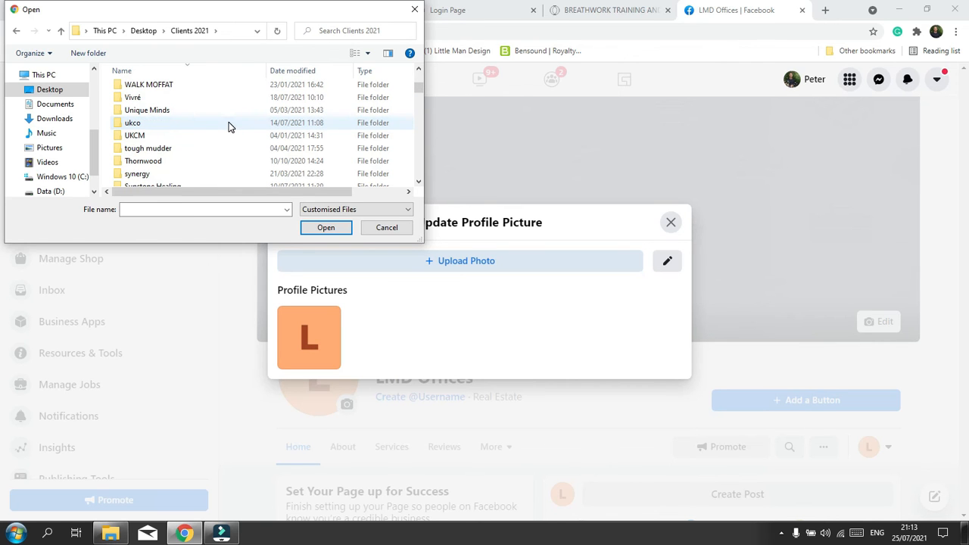
double_click(227, 123)
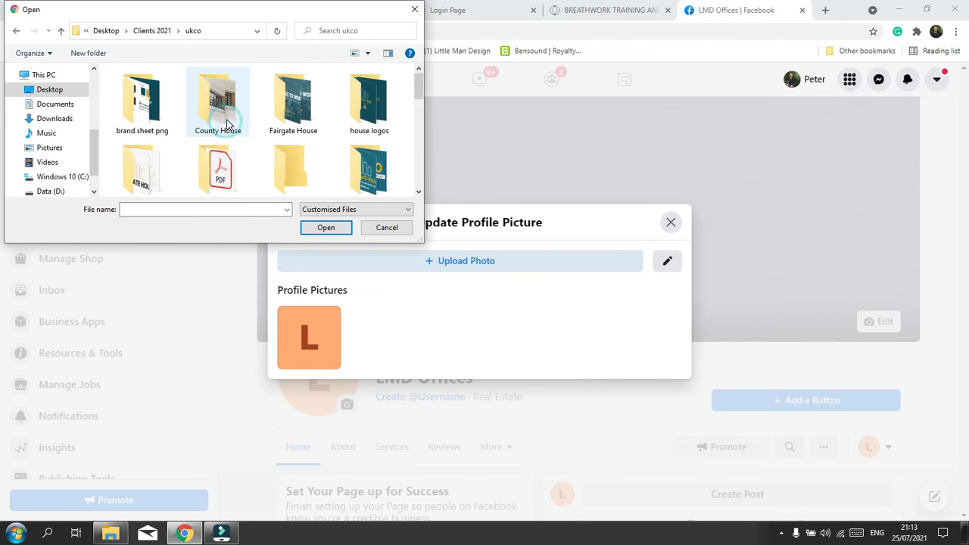
scroll(238, 125, "down", 2)
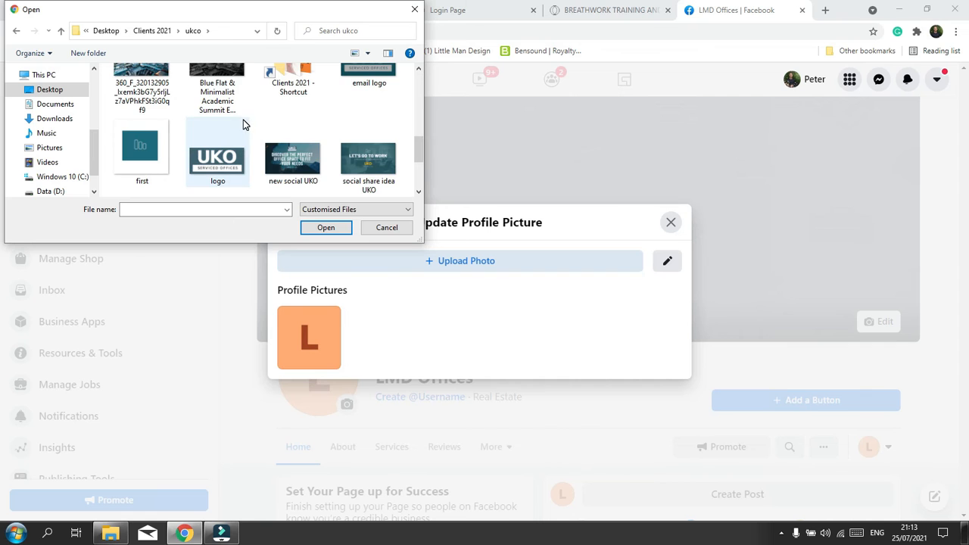
scroll(243, 121, "down", 3)
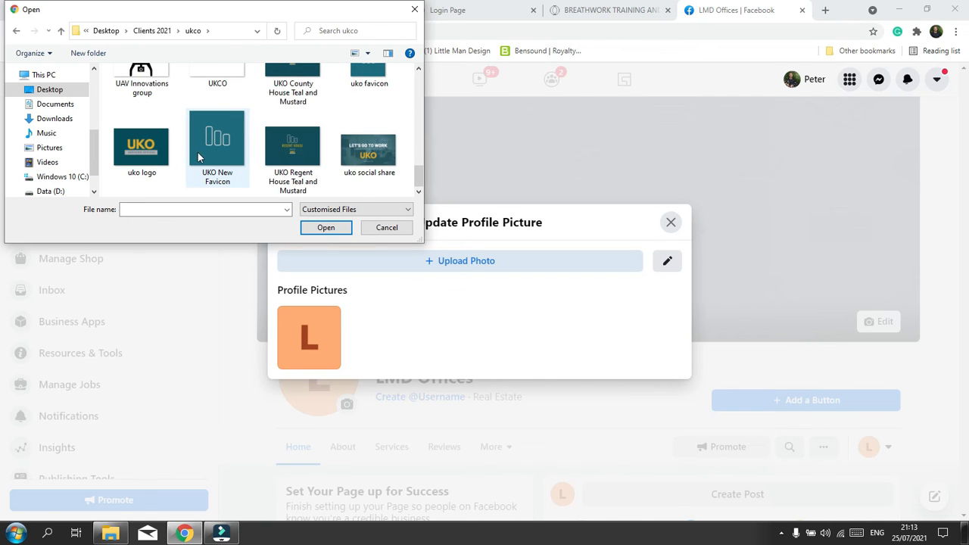
left_click(144, 161)
left_click(312, 231)
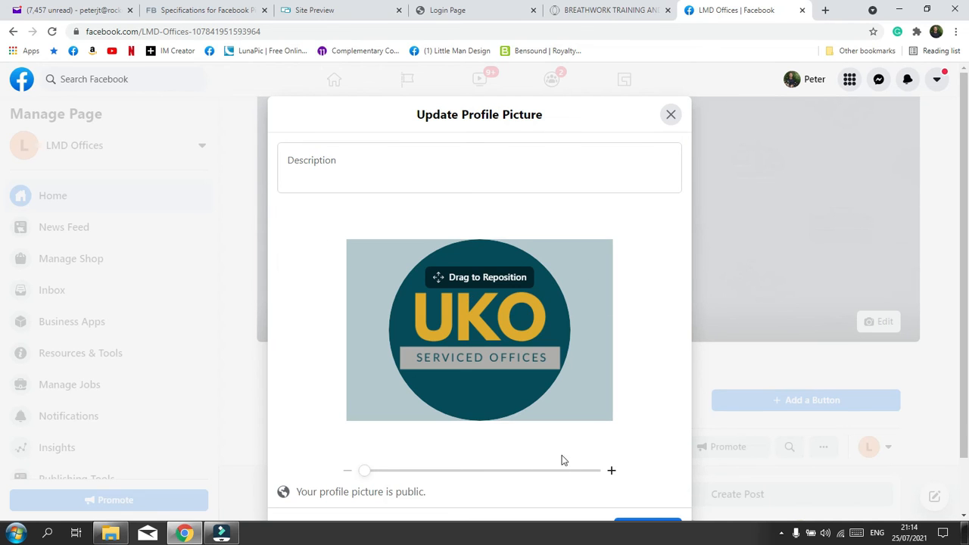
scroll(574, 434, "down", 1)
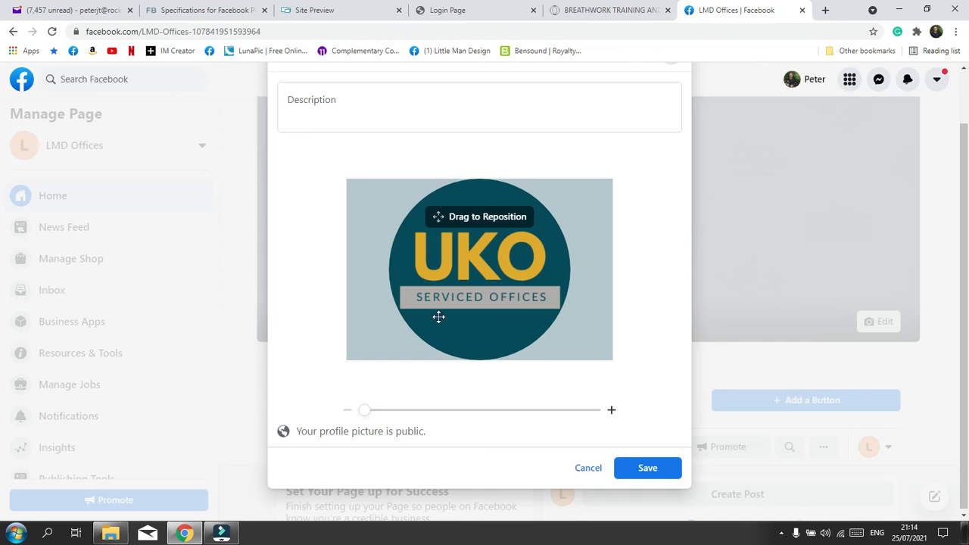
Save the new profile picture and start uploading a cover photo for the Page.
left_click(632, 470)
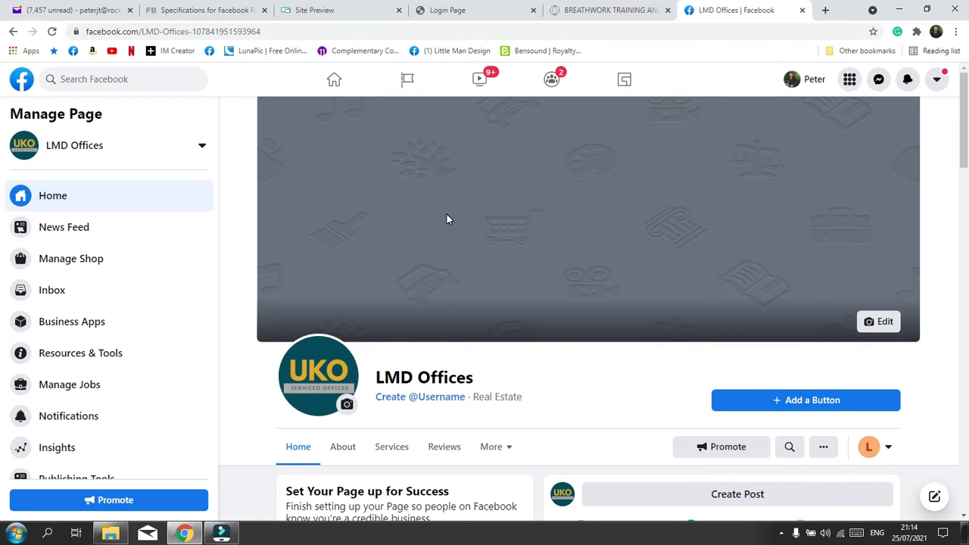
left_click(882, 324)
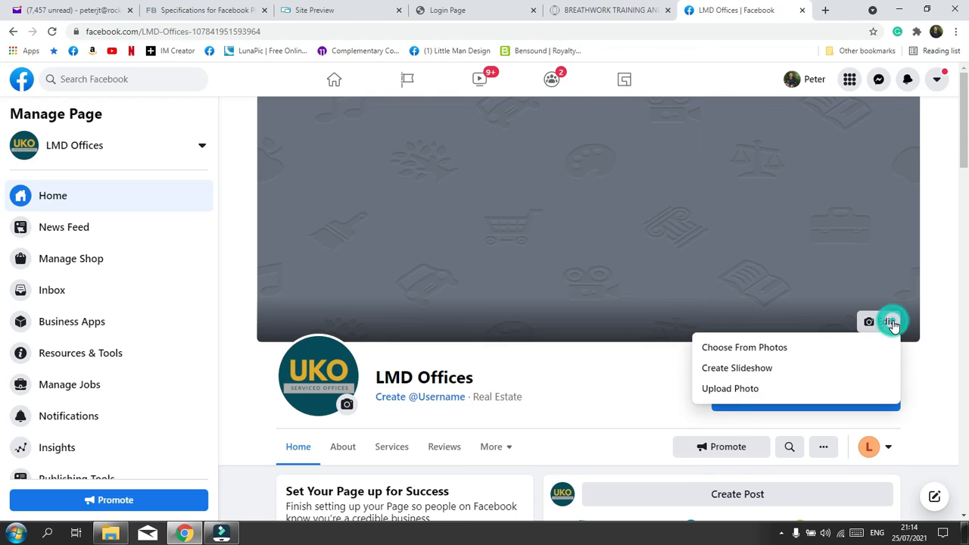
left_click(747, 389)
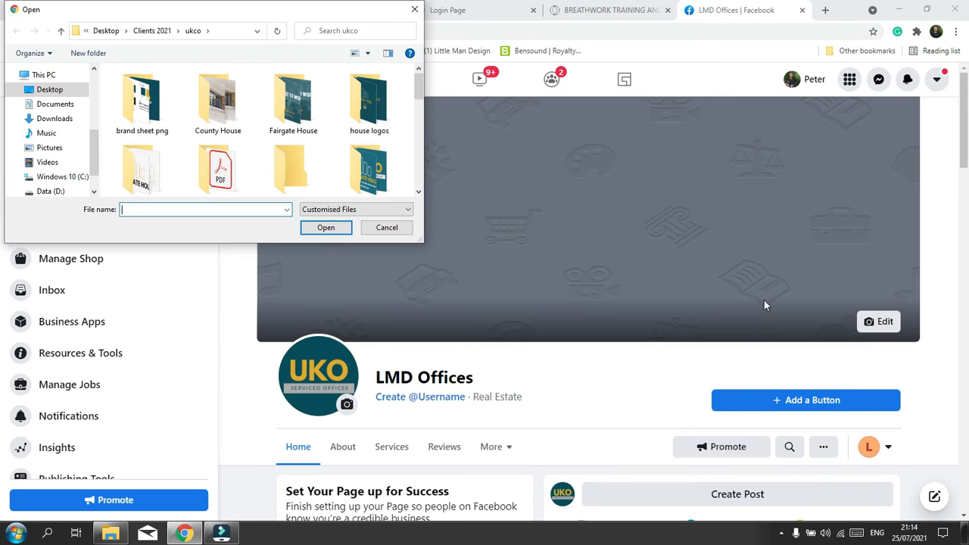
Load the "cover" image from the Desktop as the Page's cover photo and save the change.
left_click(106, 30)
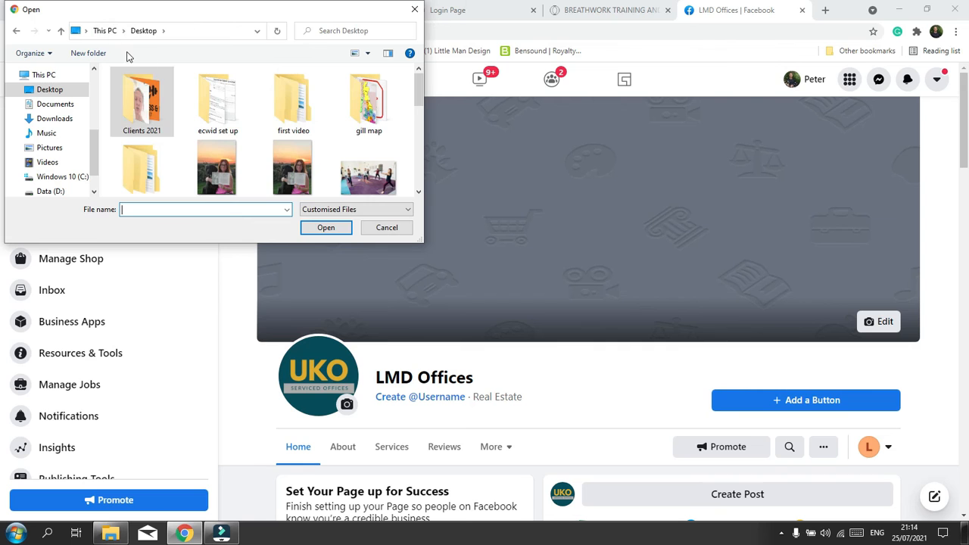
scroll(222, 170, "down", 3)
scroll(222, 171, "down", 1)
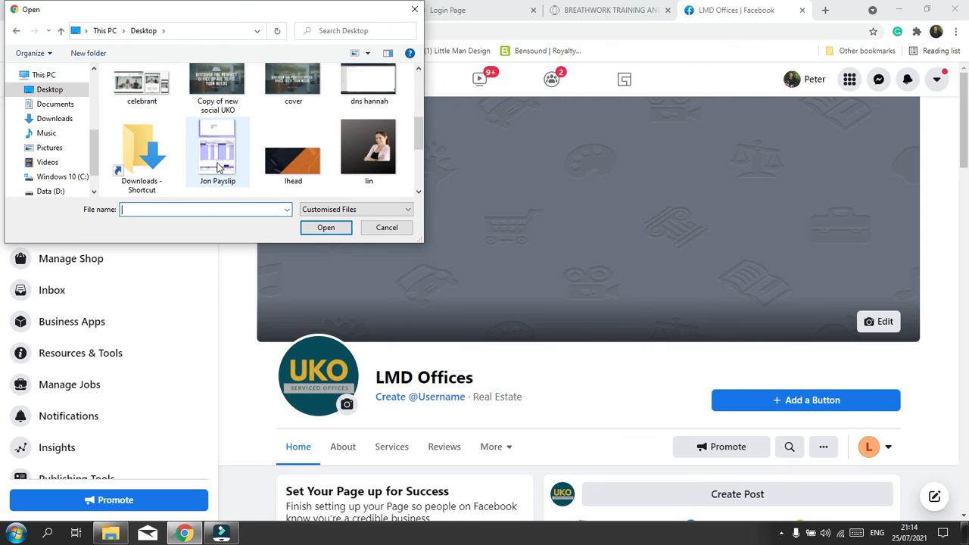
left_click(306, 91)
left_click(324, 227)
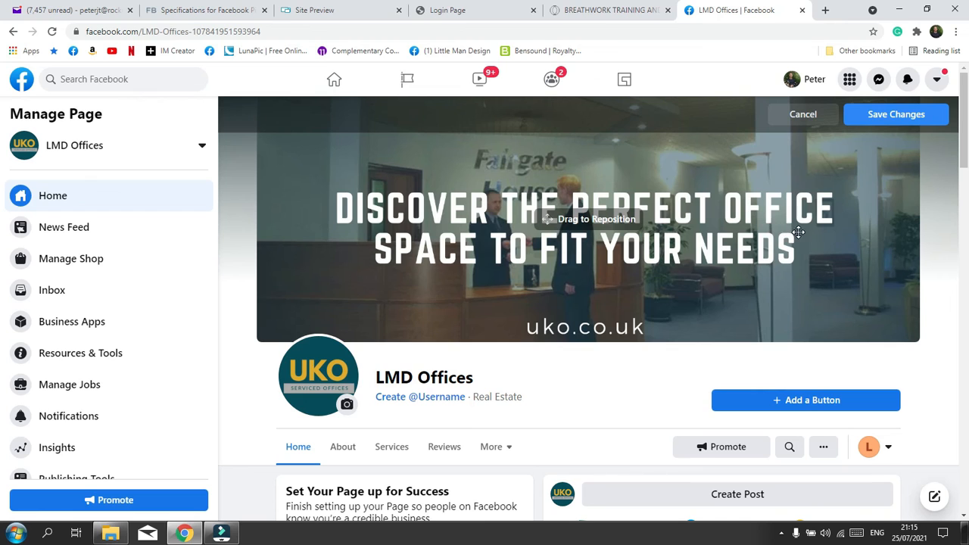
left_click(876, 114)
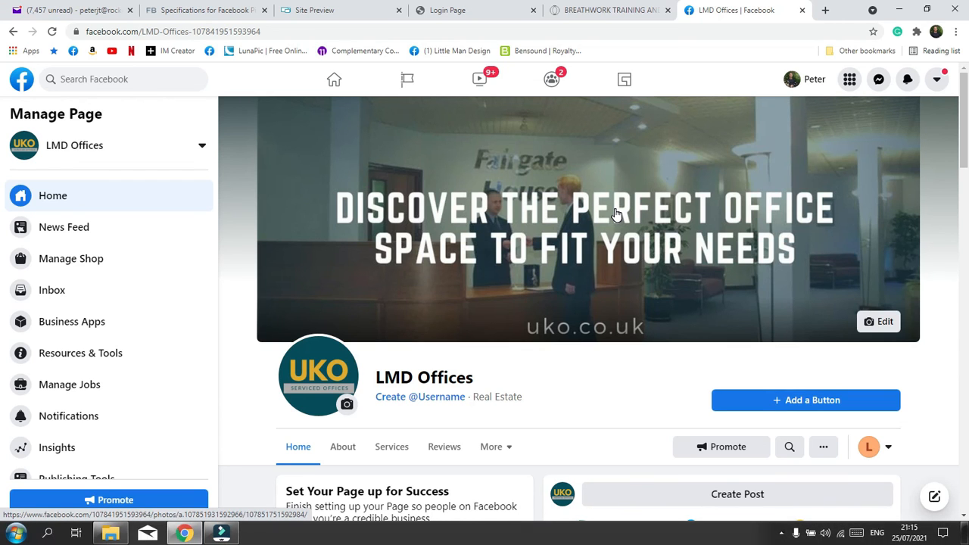
left_click(806, 403)
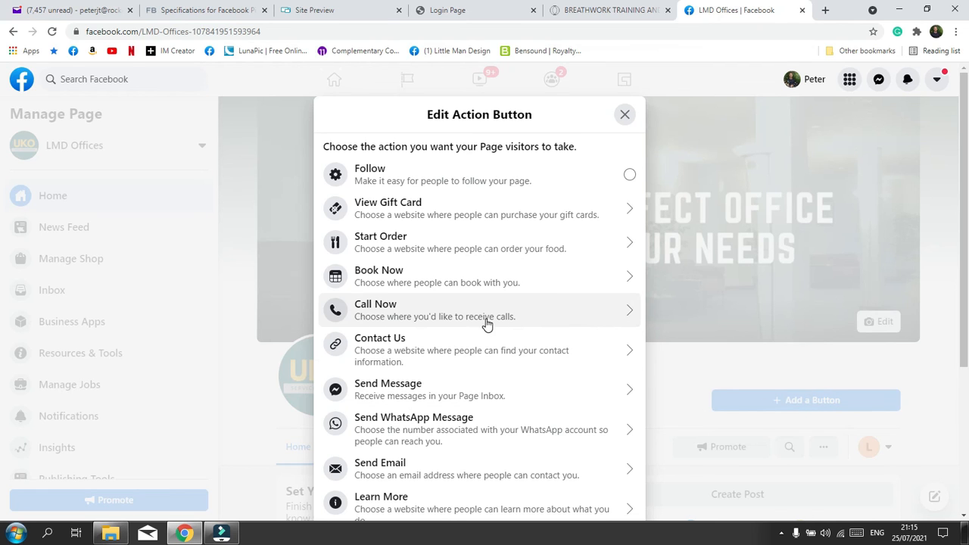
left_click(455, 274)
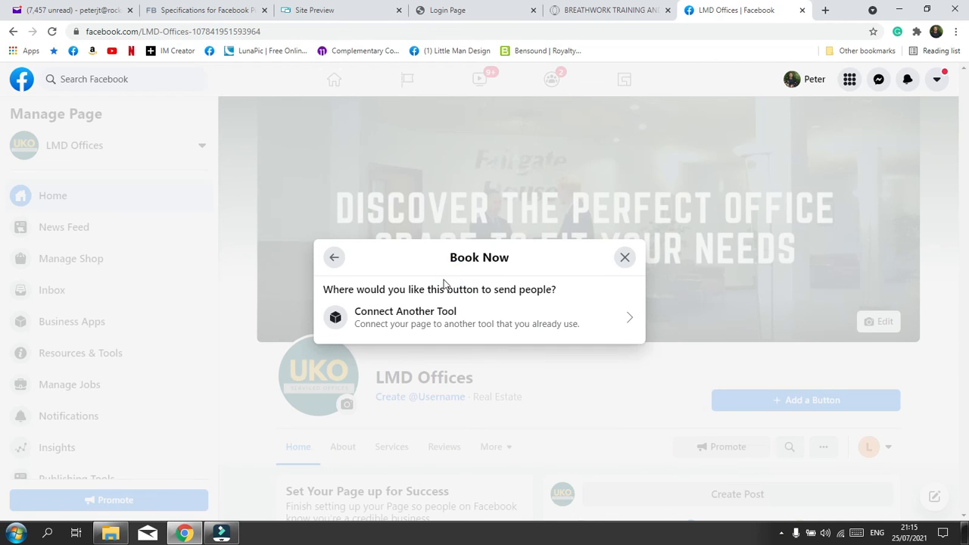
left_click(625, 258)
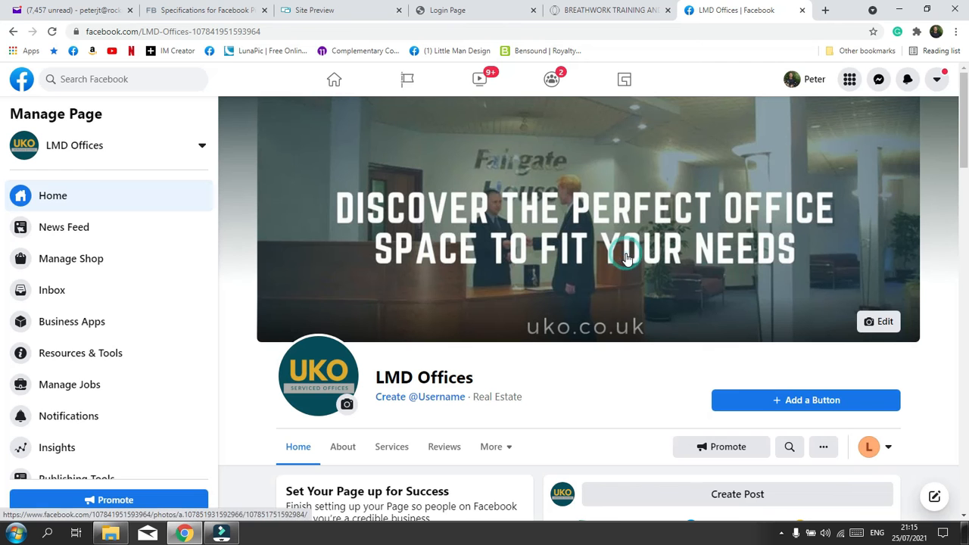
left_click(836, 405)
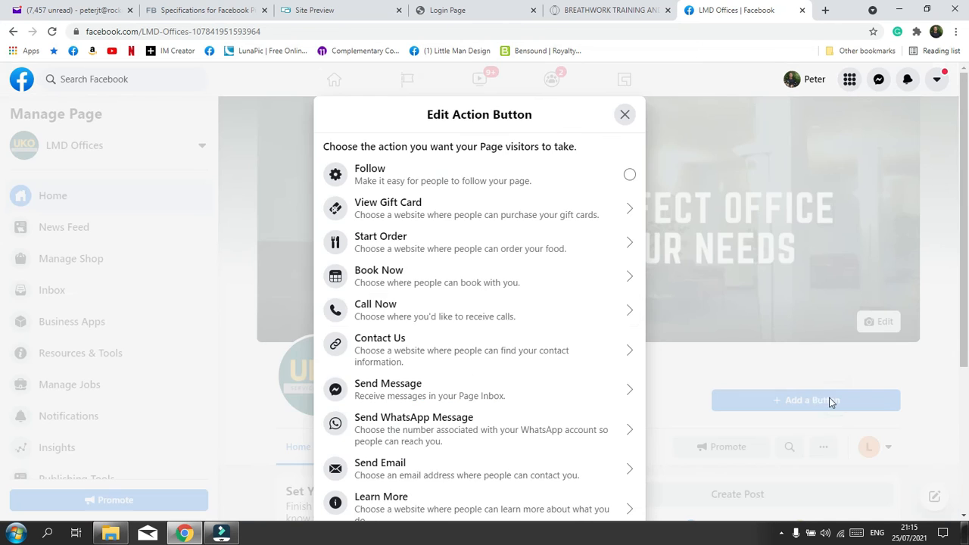
scroll(502, 283, "down", 2)
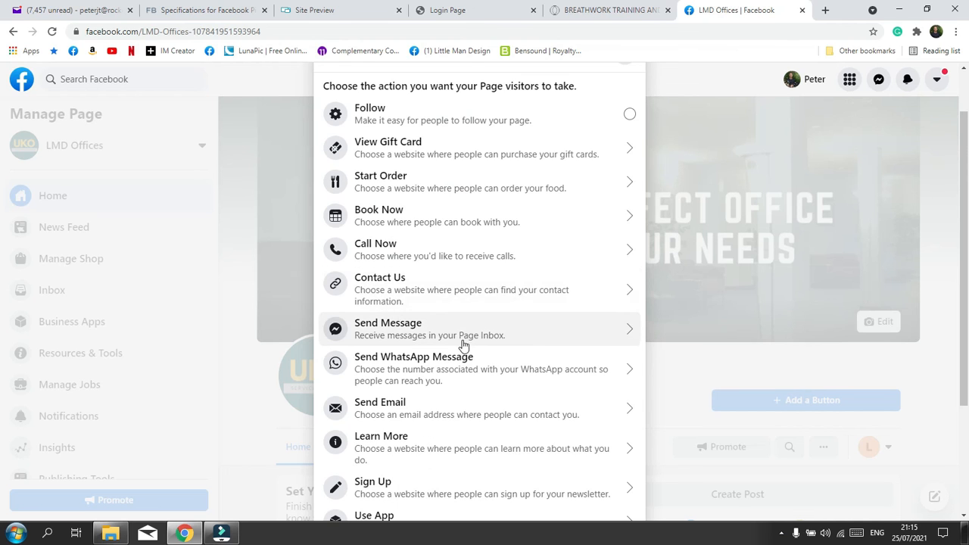
scroll(460, 340, "down", 1)
left_click(448, 384)
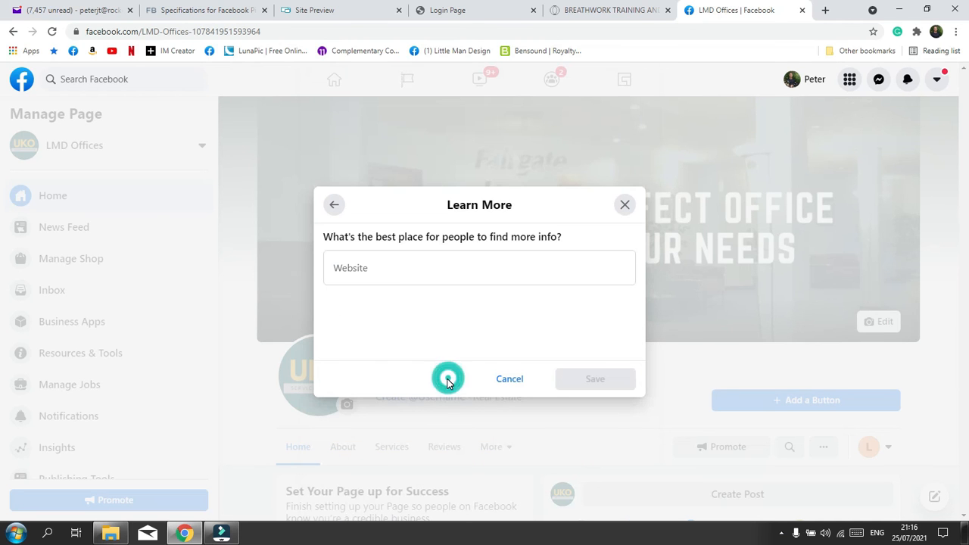
left_click(366, 267)
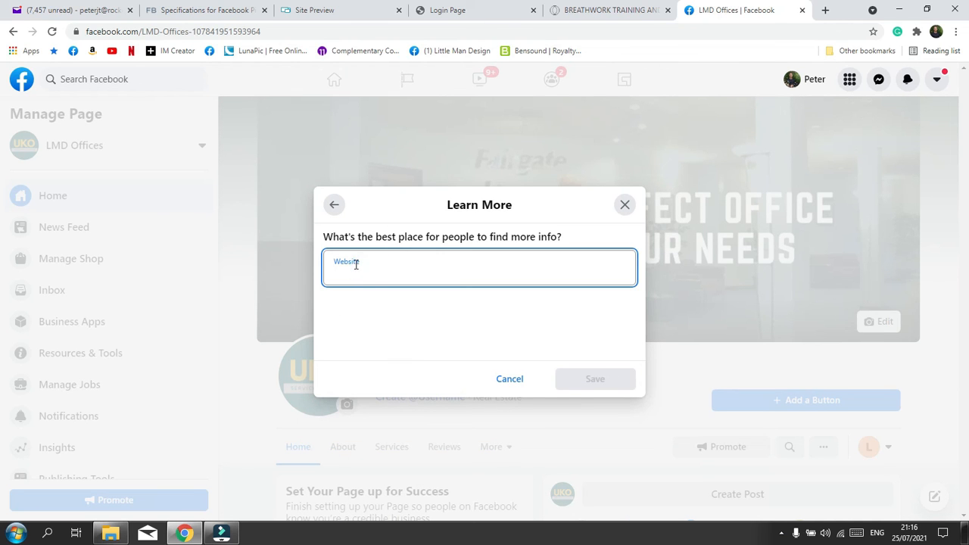
type("www")
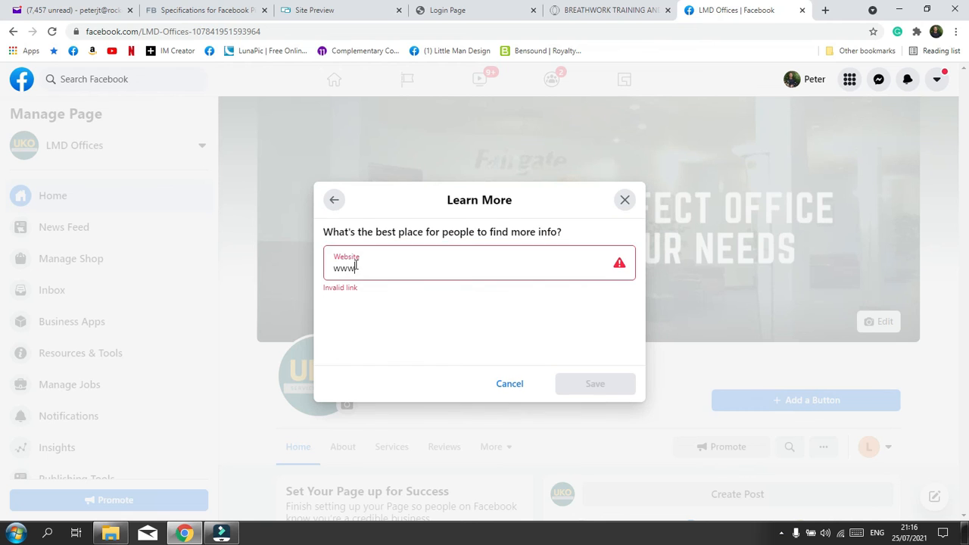
type(".uko")
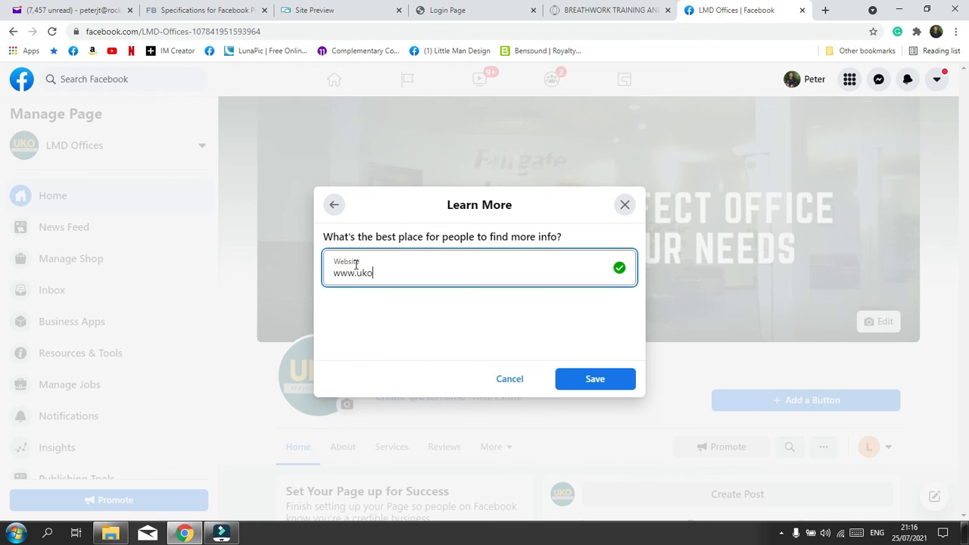
type(".co.uk")
left_click(594, 376)
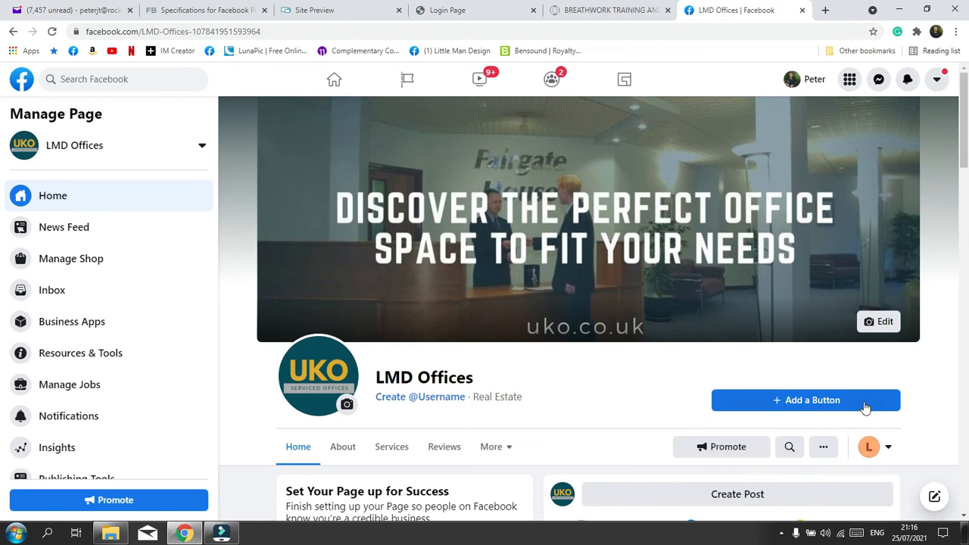
Switch to interacting with the Page as the personal profile.
scroll(875, 395, "down", 2)
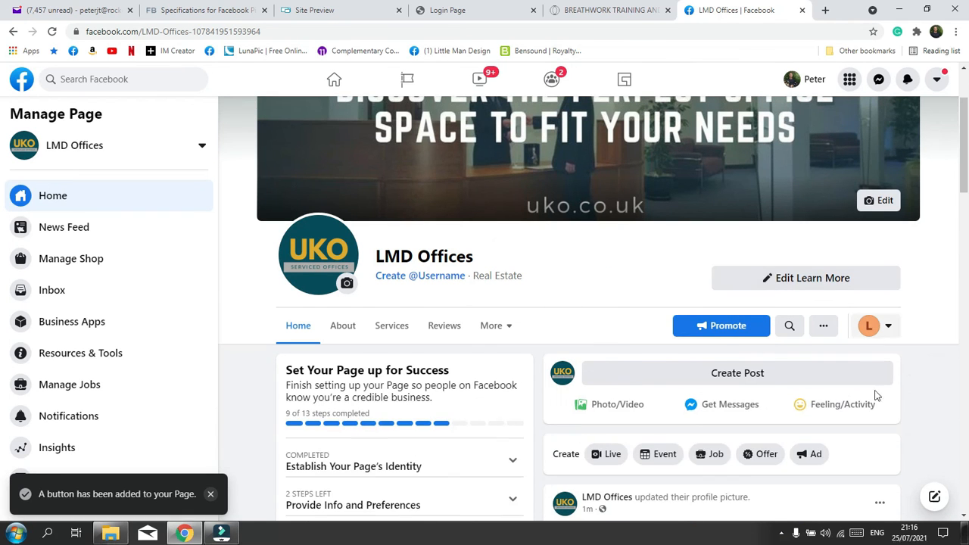
left_click(888, 326)
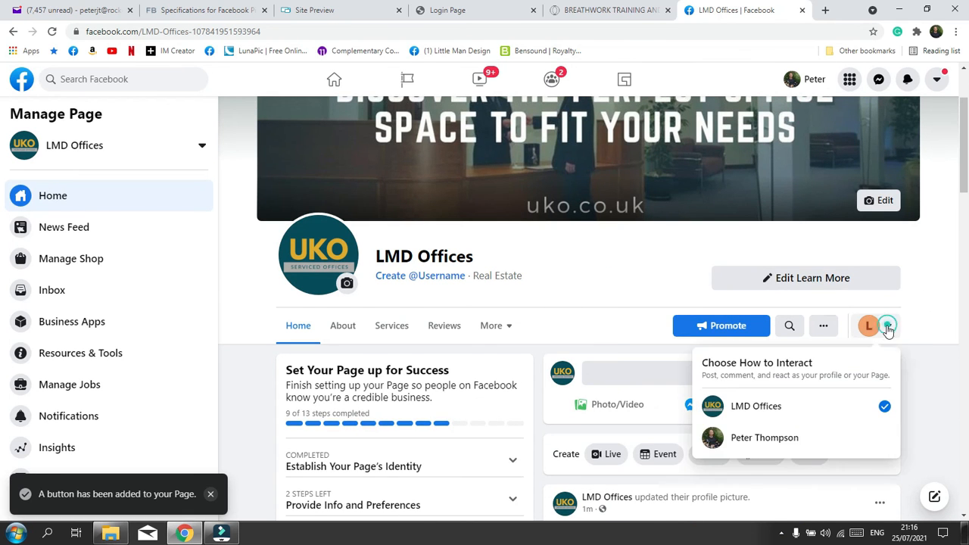
left_click(780, 438)
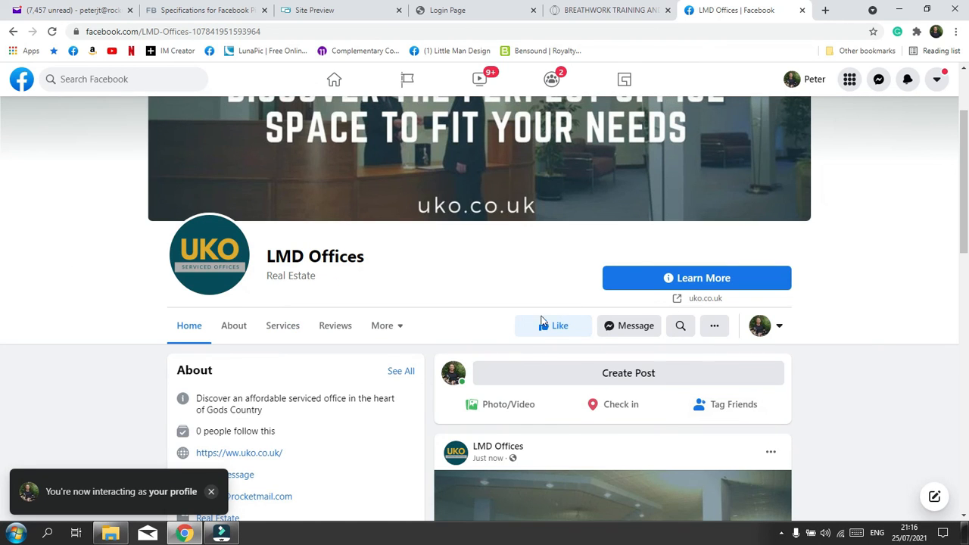
Review the Page as visitors see it, including the cover, About section, posts and the visitor post composer.
scroll(421, 325, "down", 6)
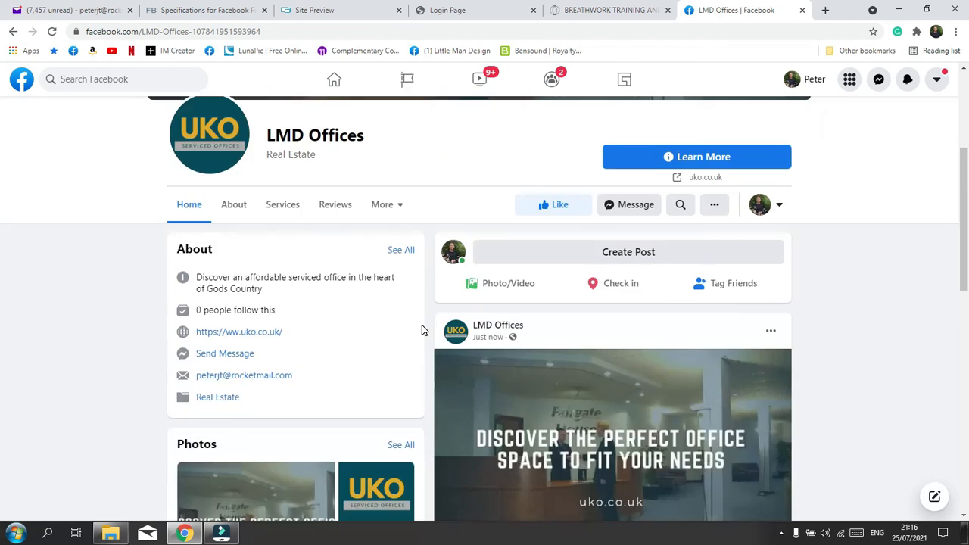
scroll(422, 329, "up", 5)
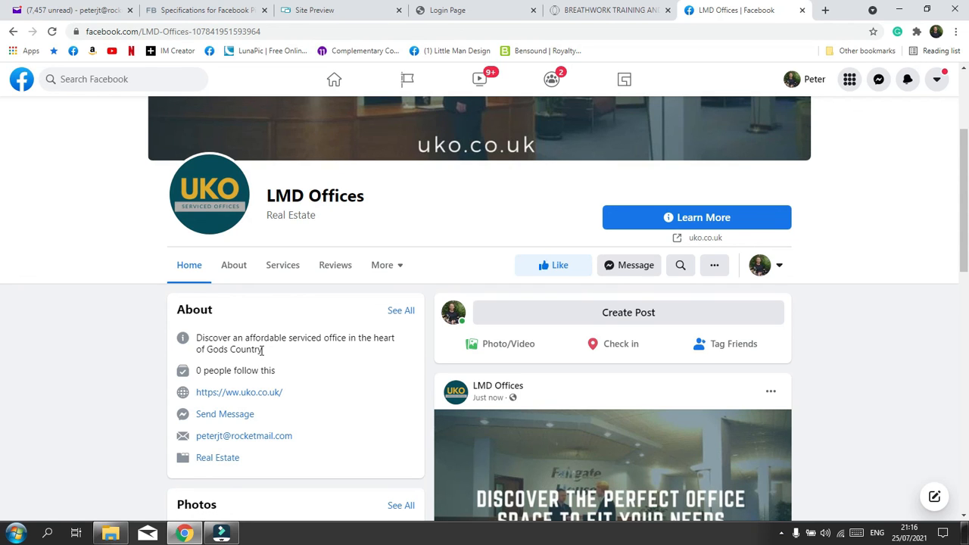
scroll(351, 344, "up", 2)
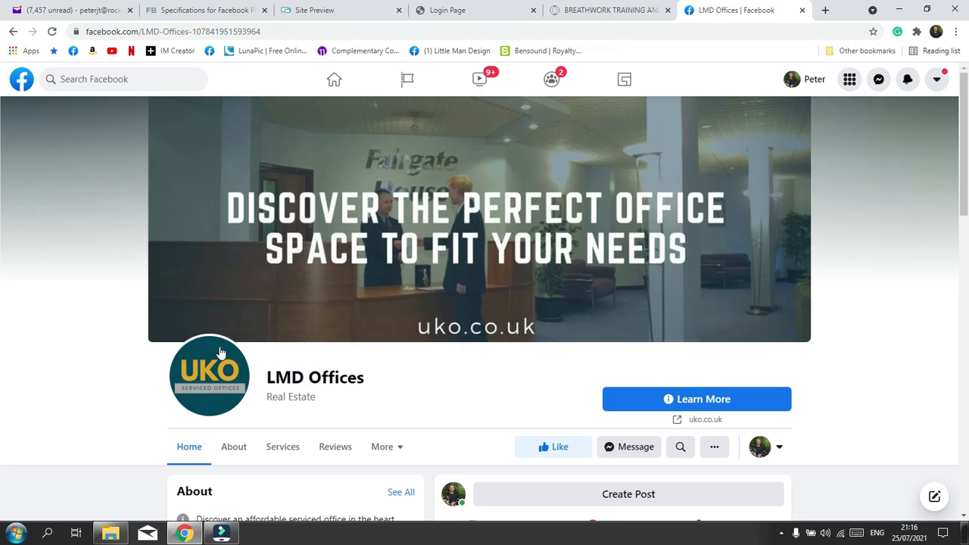
scroll(601, 286, "down", 2)
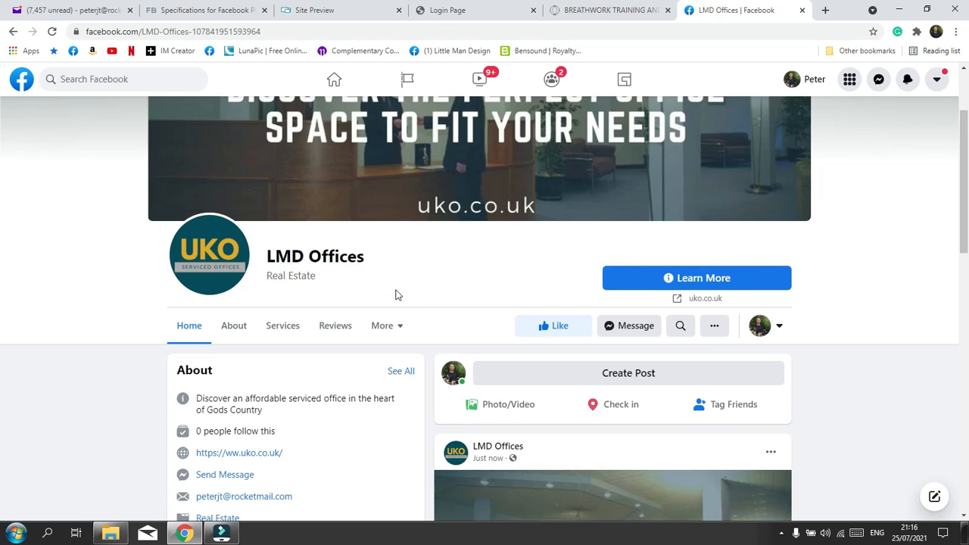
scroll(446, 282, "down", 1)
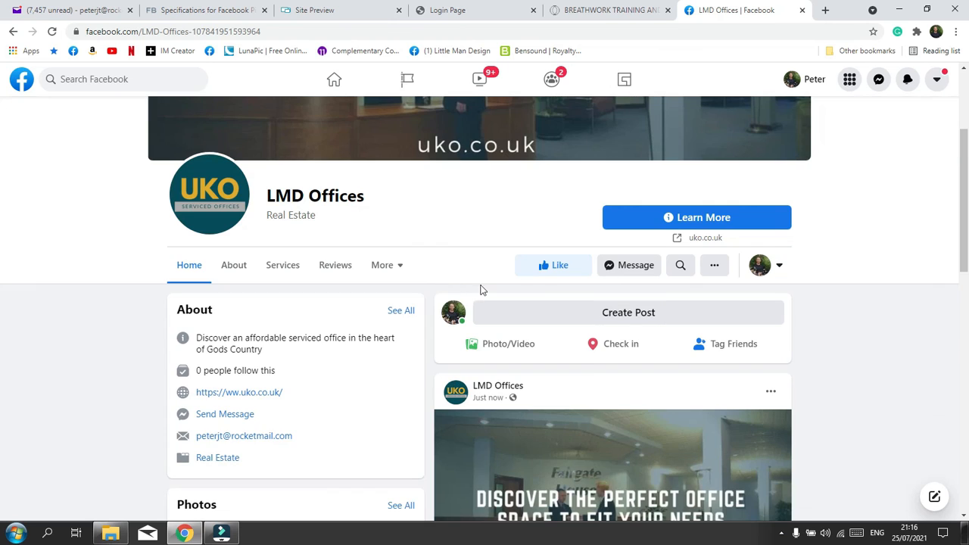
left_click(606, 311)
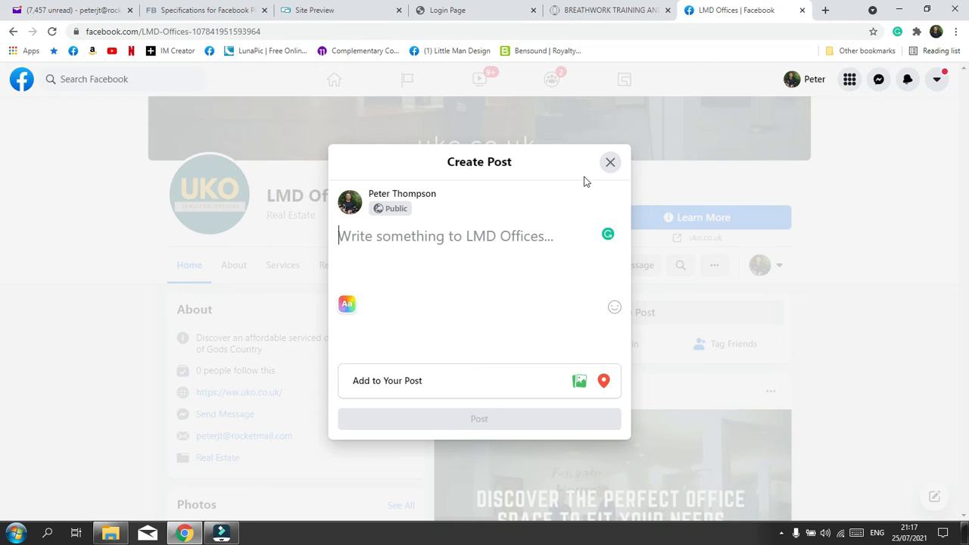
left_click(609, 162)
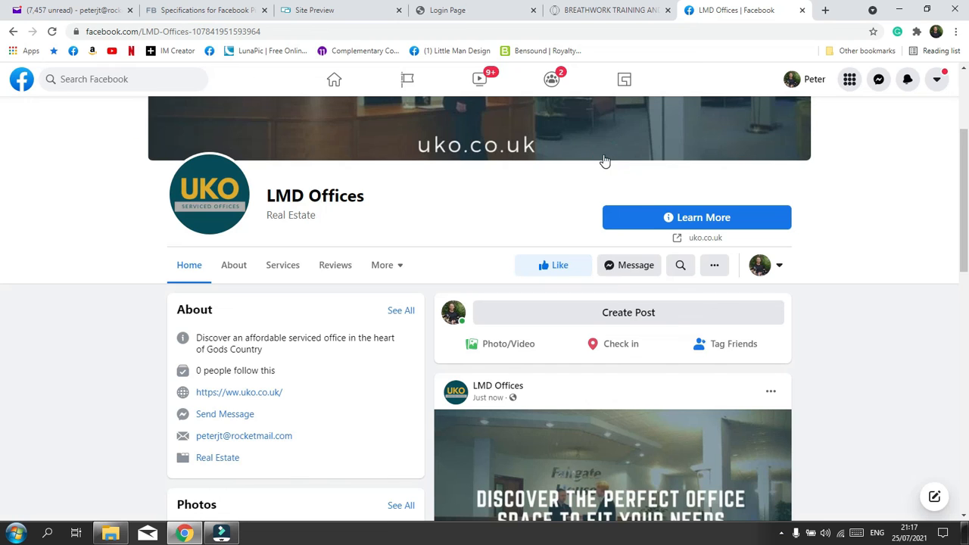
scroll(608, 270, "down", 3)
scroll(610, 272, "up", 1)
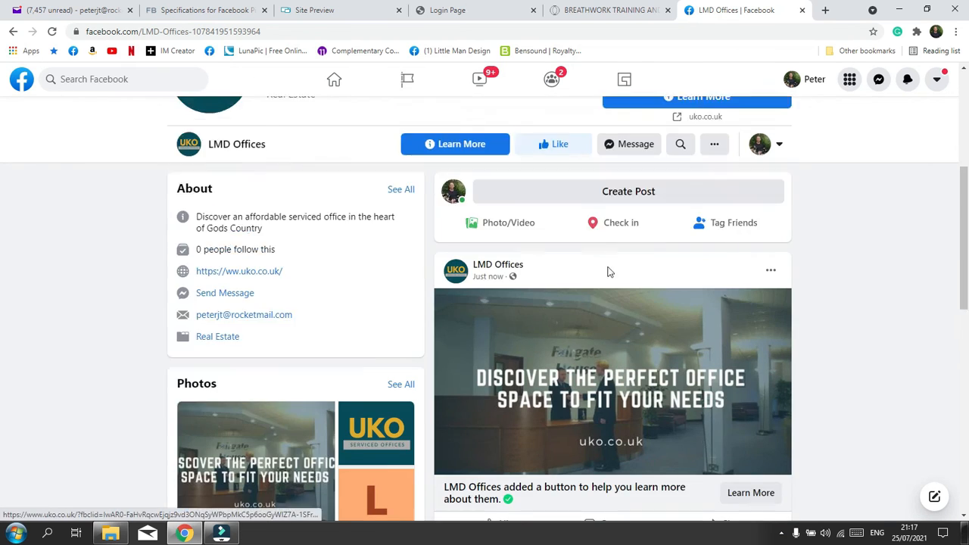
scroll(610, 272, "up", 4)
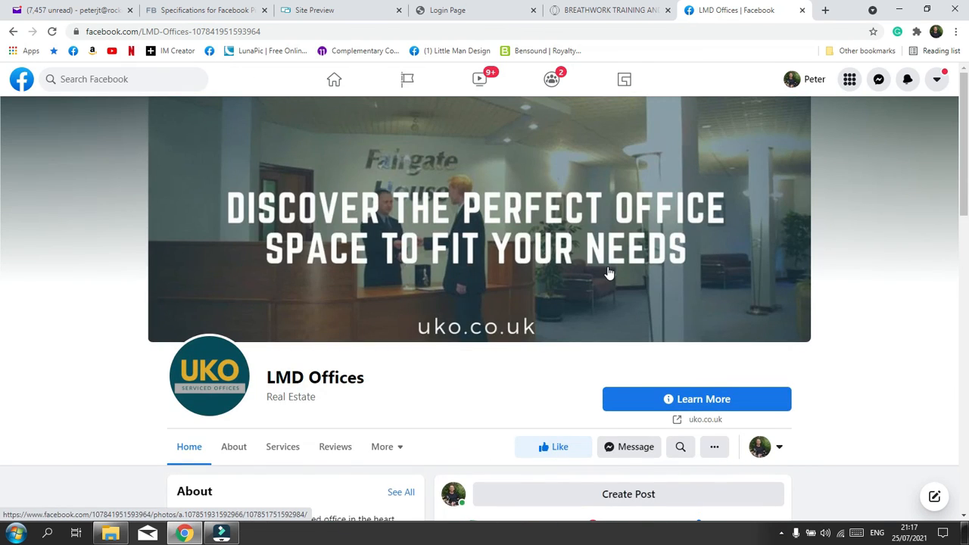
Switch back to interacting as LMD Offices and open the Page's general settings at the Remove Page option.
left_click(768, 448)
left_click(707, 385)
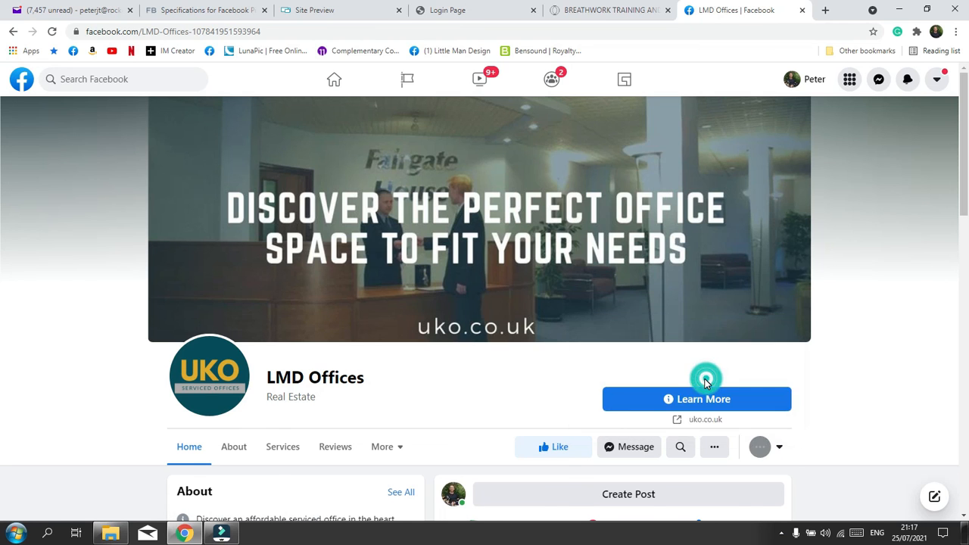
scroll(97, 198, "down", 3)
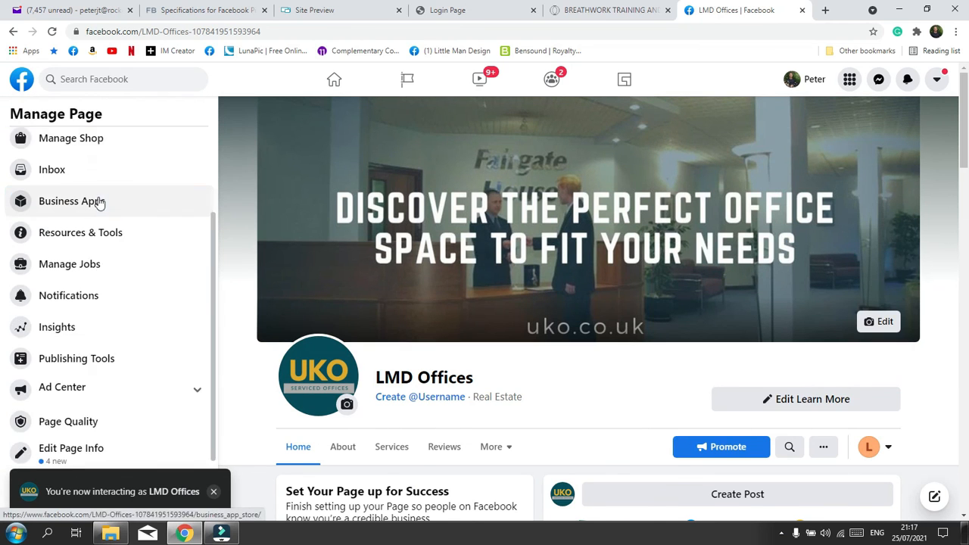
left_click(59, 457)
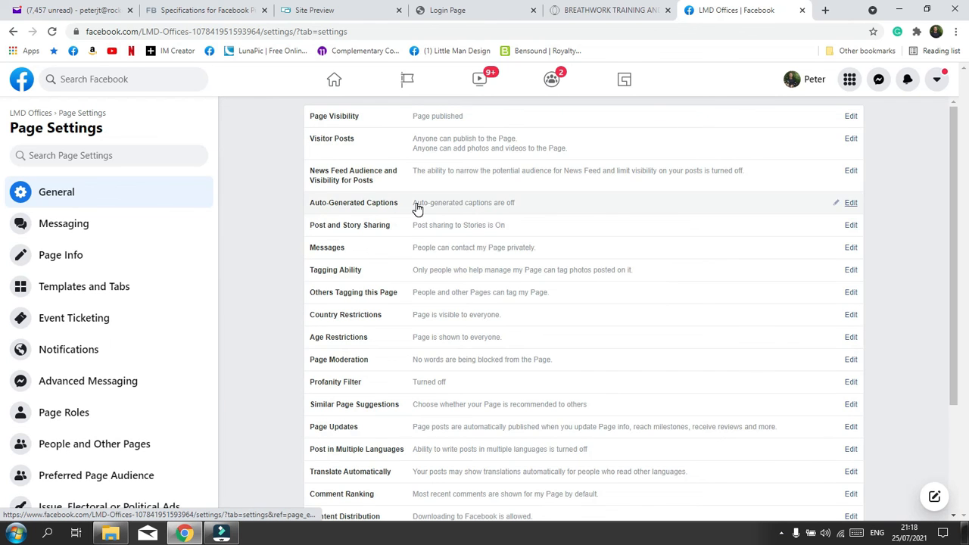
scroll(414, 209, "down", 2)
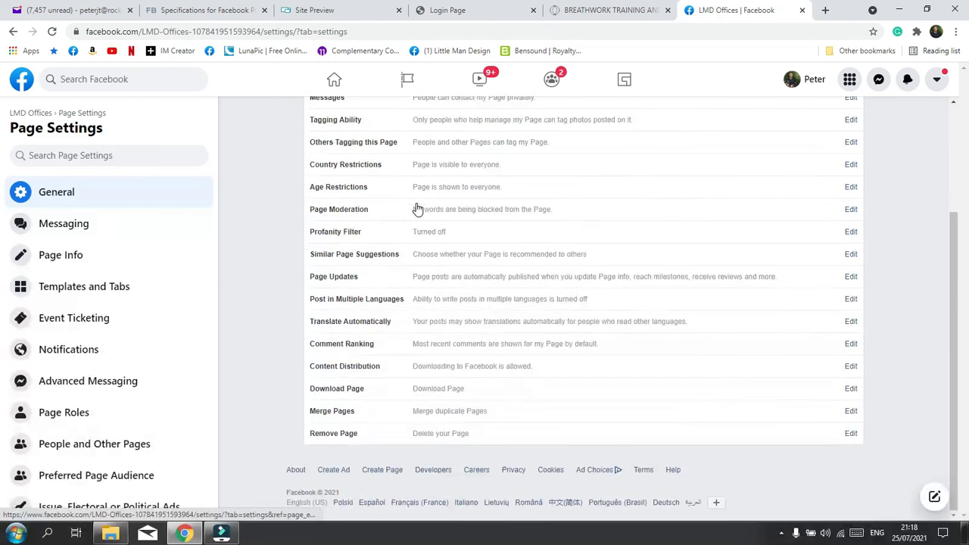
Permanently delete the LMD Offices Page and open the Little Man Design Page.
left_click(455, 435)
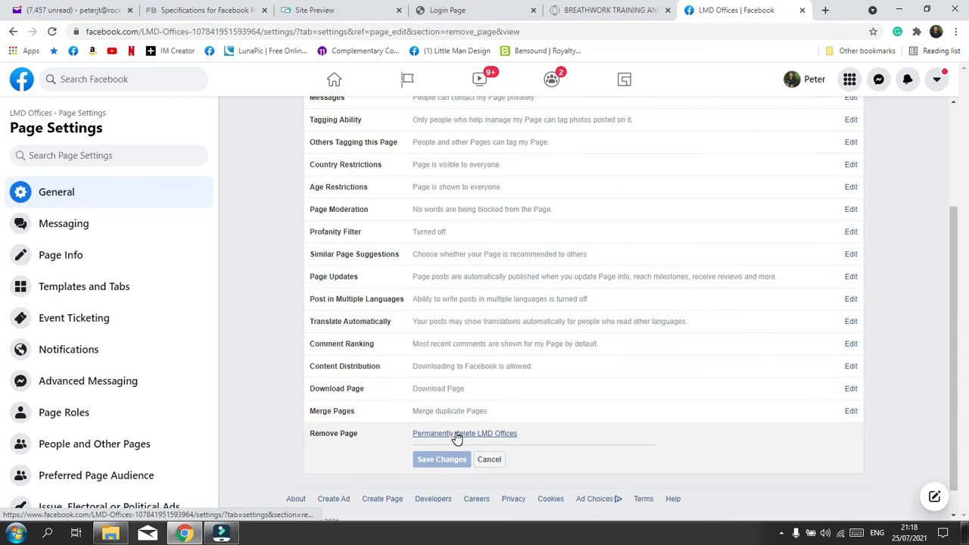
left_click(466, 433)
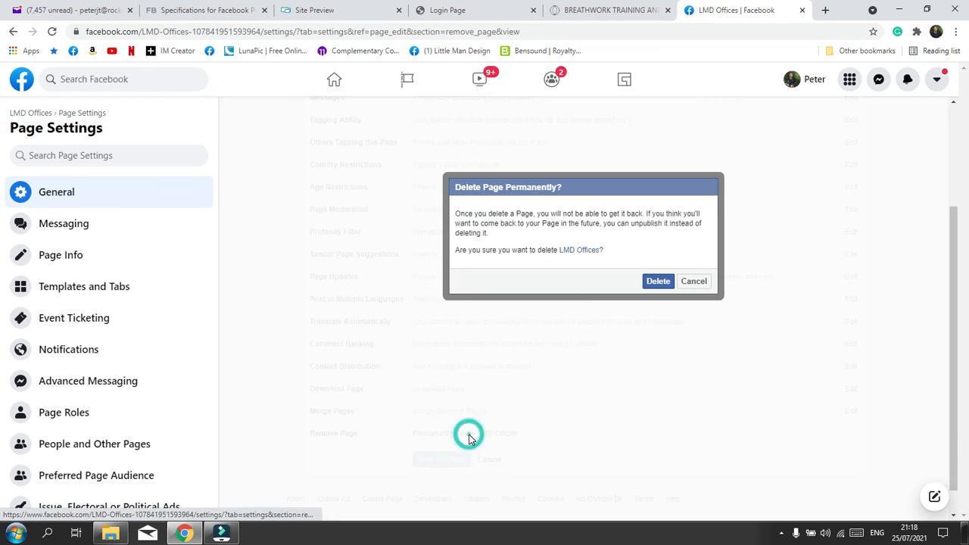
left_click(655, 280)
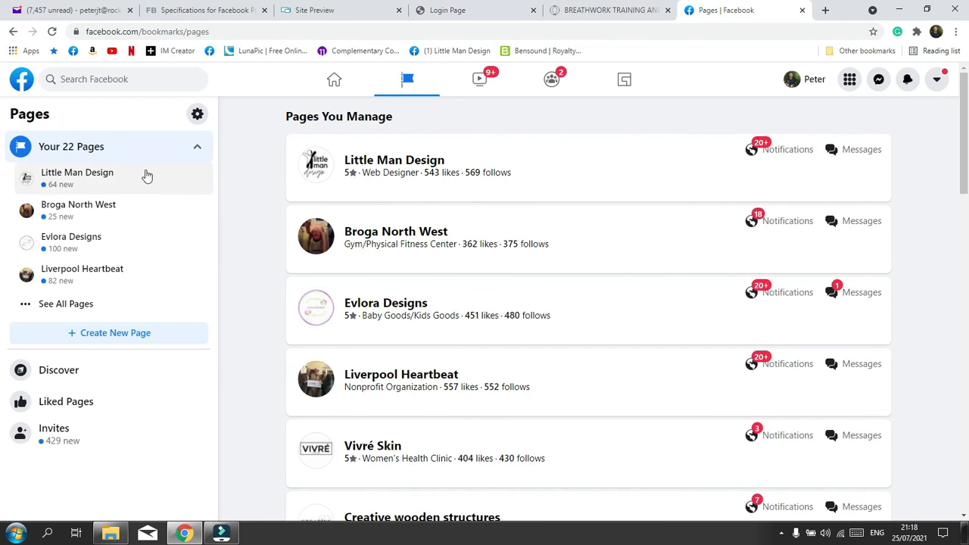
left_click(146, 172)
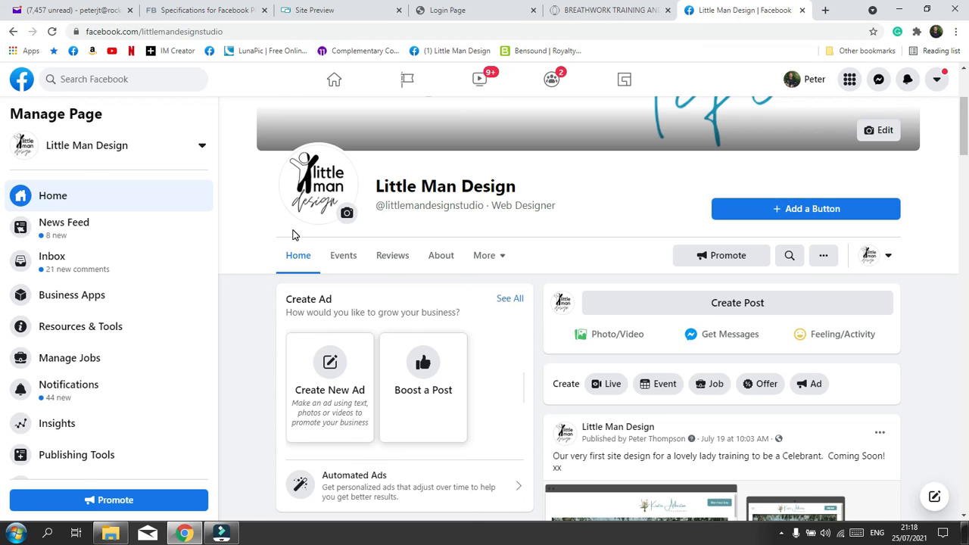
left_click(221, 532)
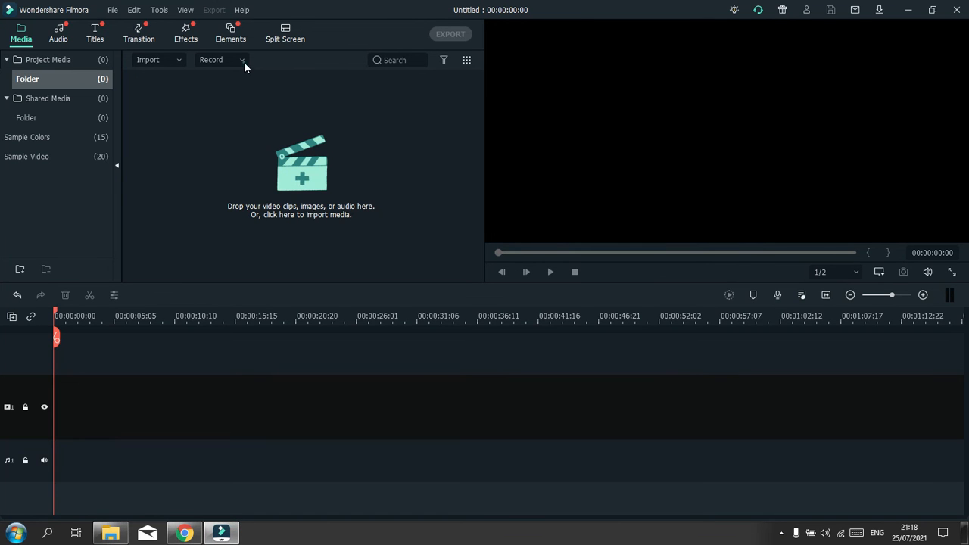
left_click(244, 61)
left_click(242, 91)
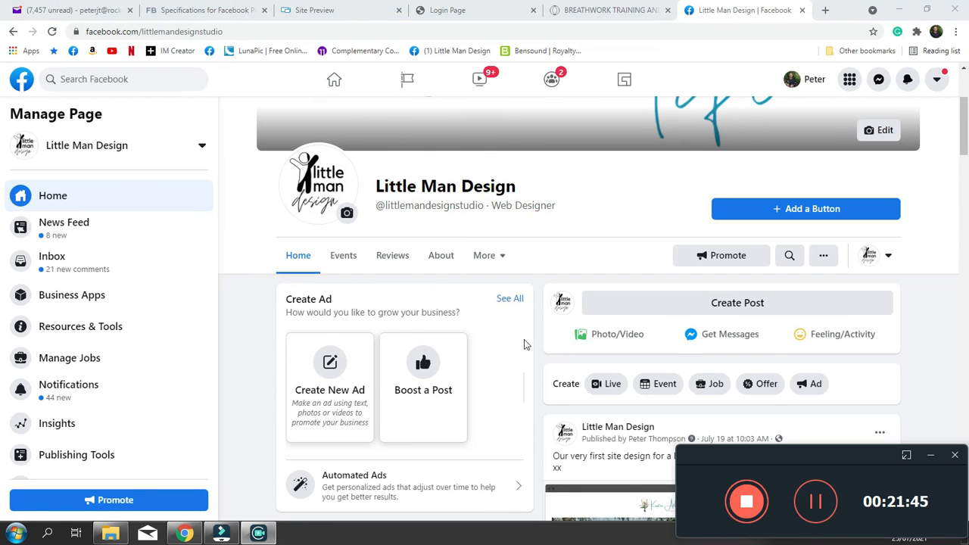